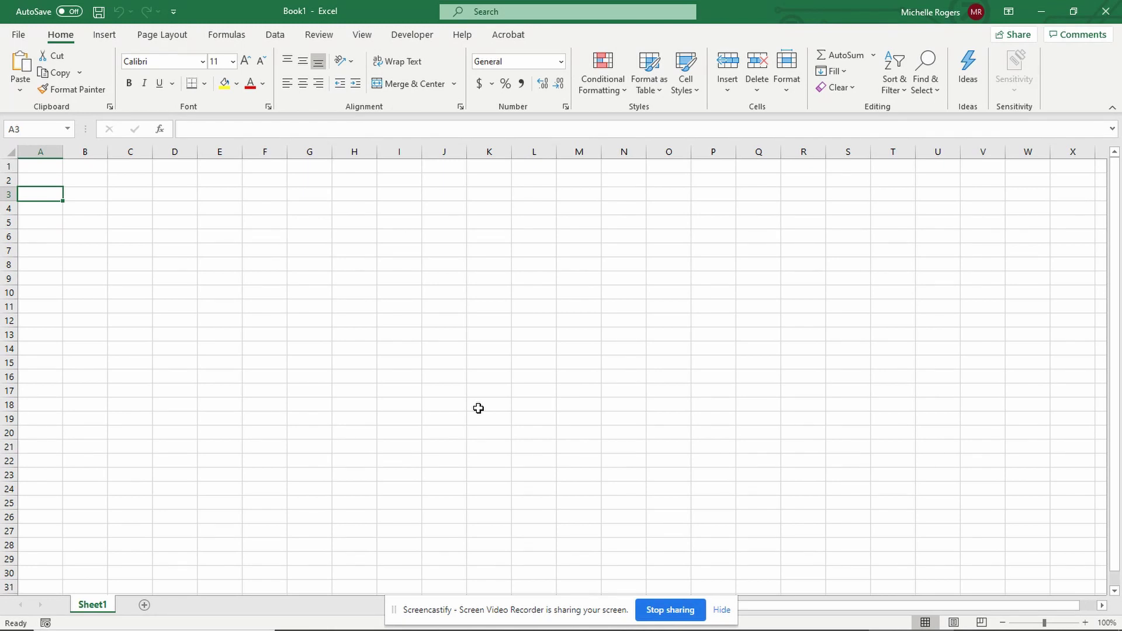
Enter the ratings 5, 4, 3, 2, 1 across B3:F3.
key("Right")
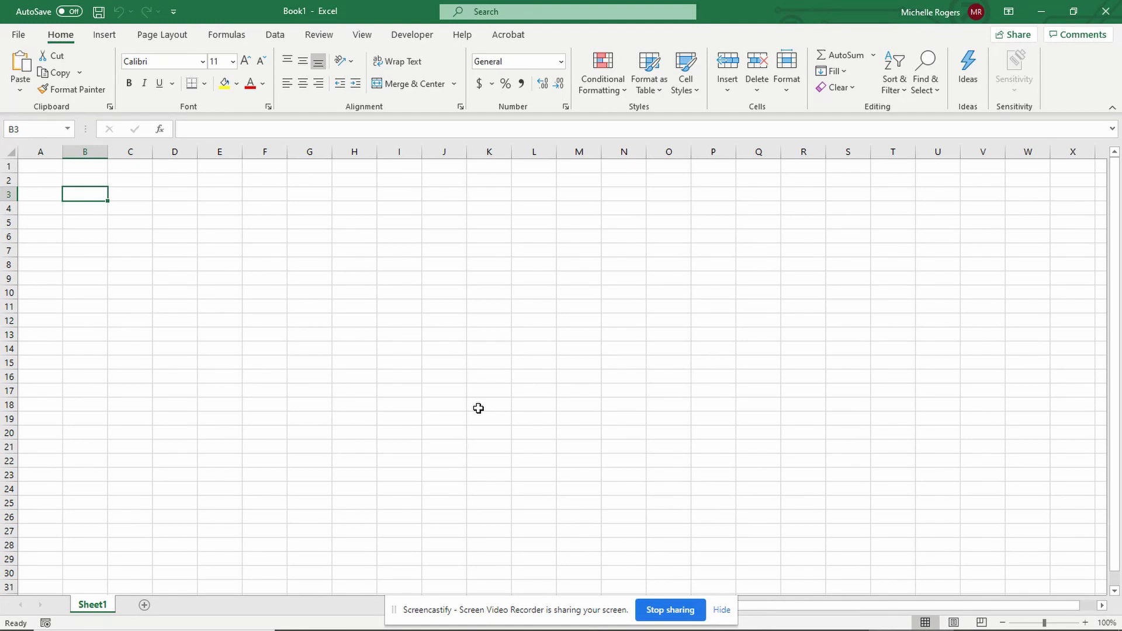
type("5")
key("Right")
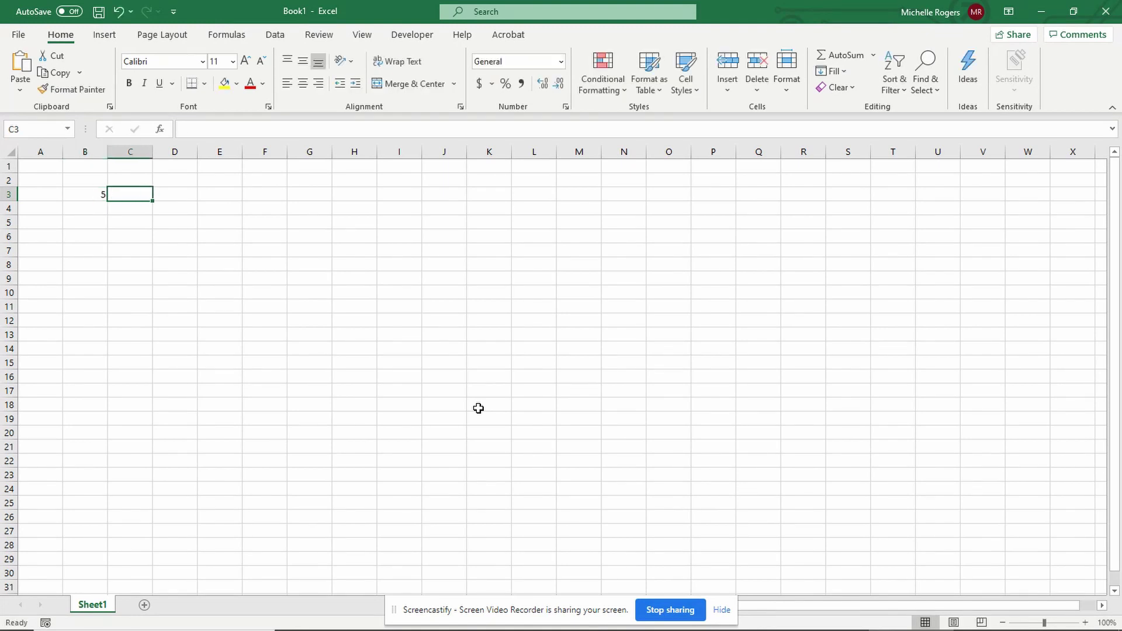
type("4")
key("Right")
type("3")
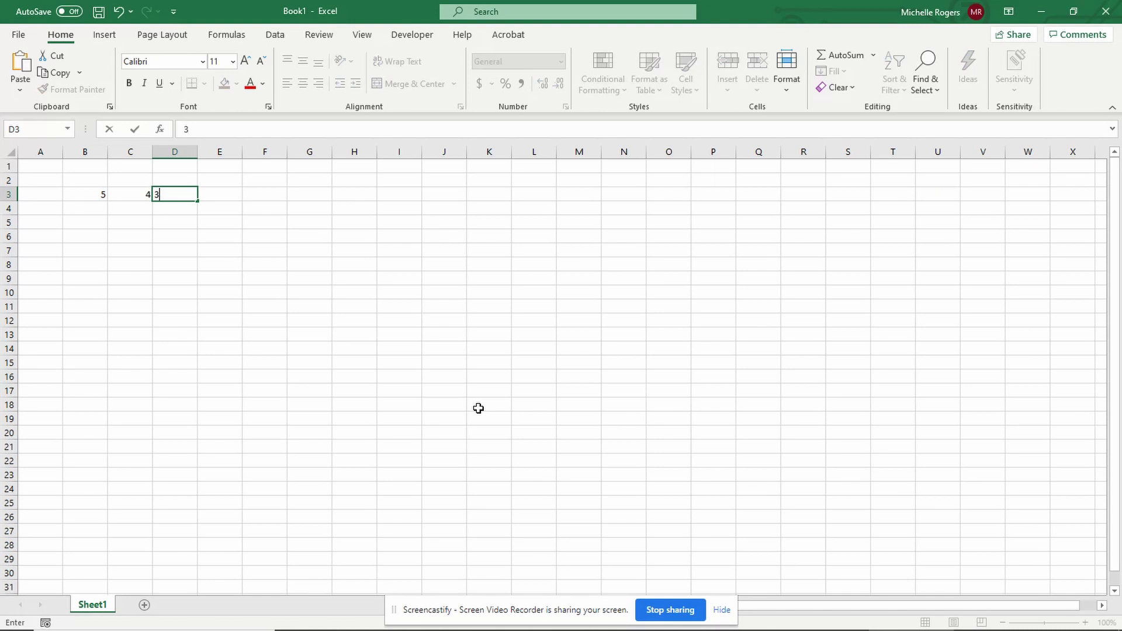
key("Right")
type("2")
key("Right")
type("1")
key("Right")
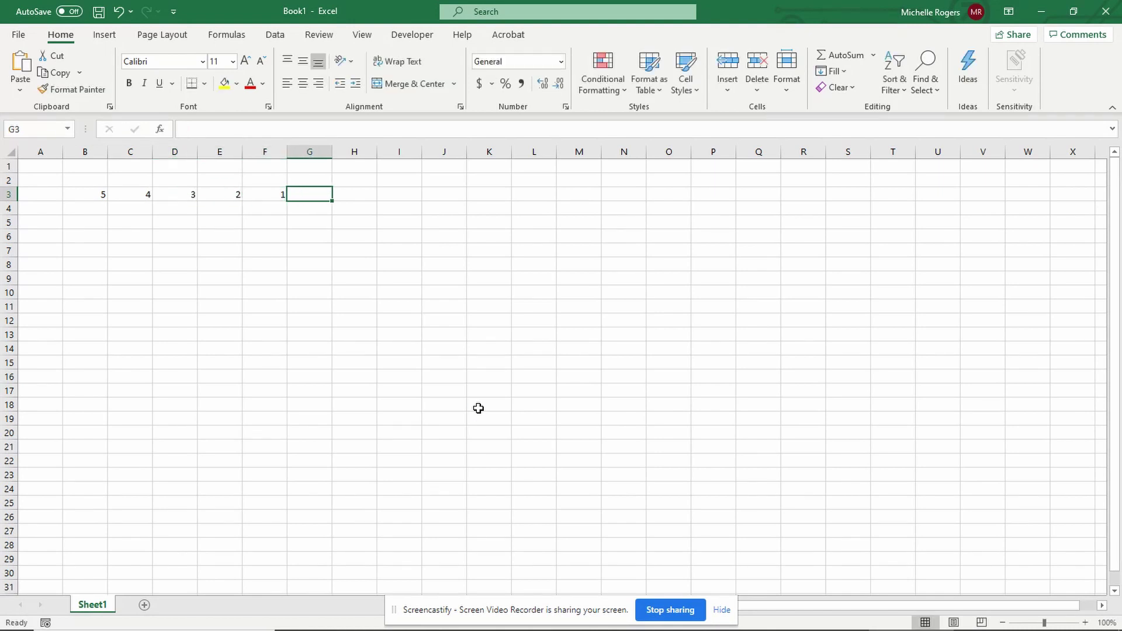
Review the row 3 ratings, then delete them all back to A3.
key("Left")
key("Left")
key("Left")
key("Left")
key("Left")
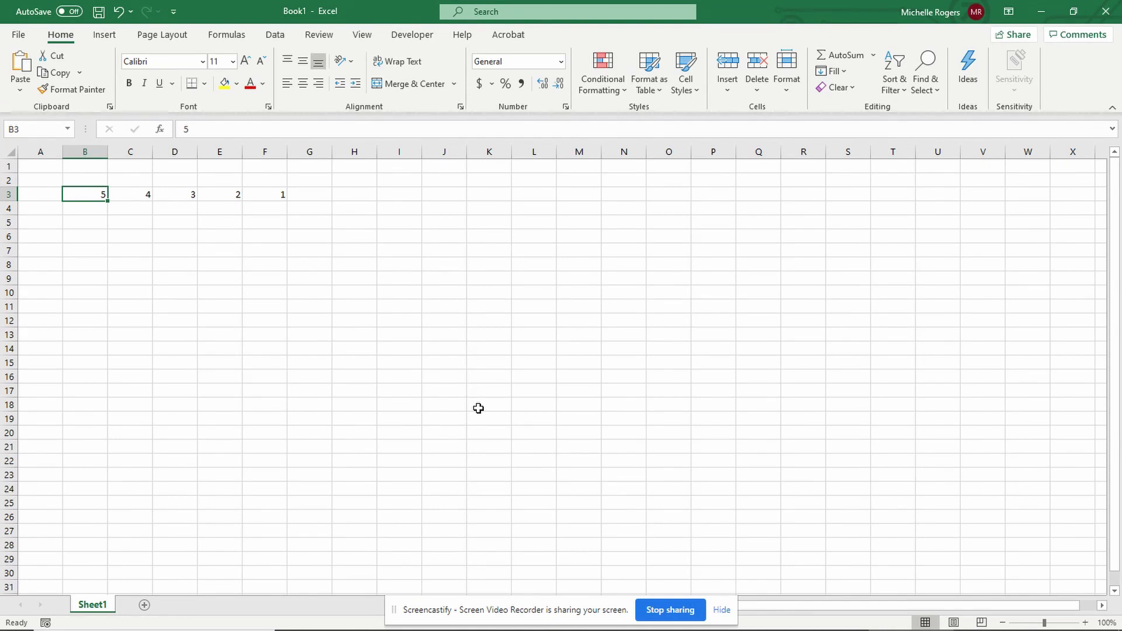
key("Right")
key("Right")
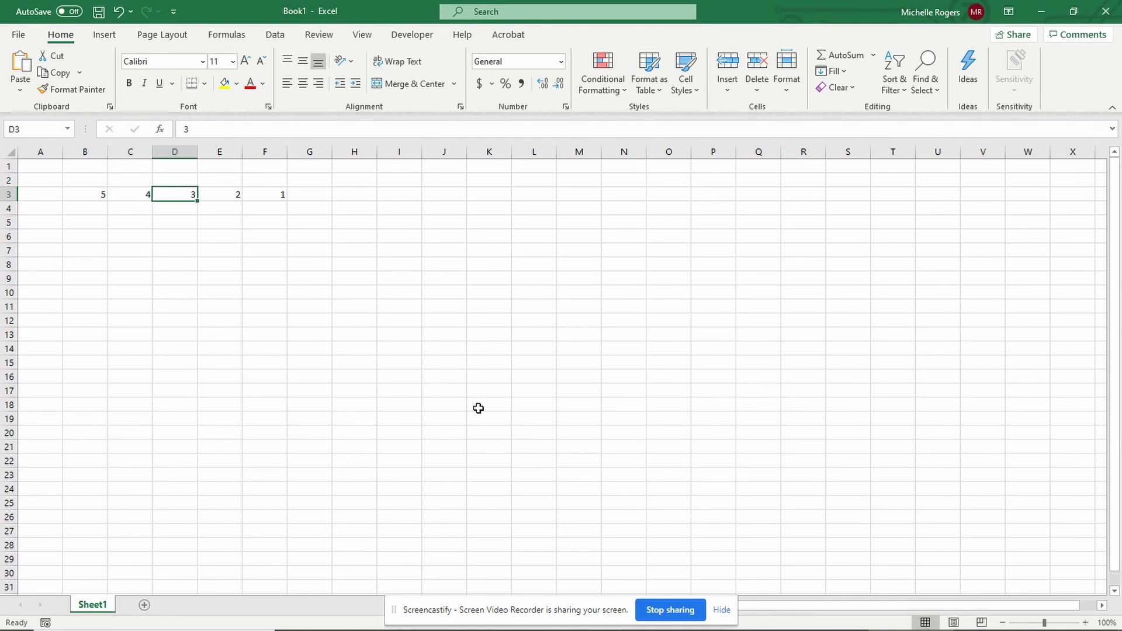
key("Right")
key("Left")
key("Right")
key("Left")
key("Right")
key("Left")
key("Right")
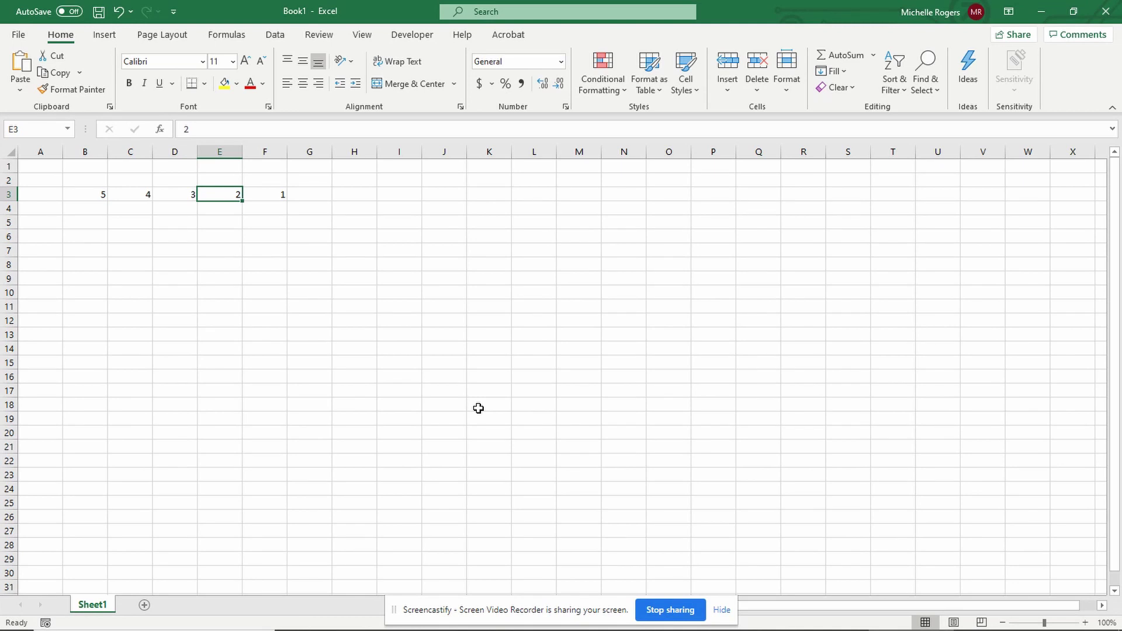
key("Left")
key("Right")
key("Left")
key("Left")
key("Right")
key("Right")
key("Right")
key("Right")
key("Left")
key("Delete")
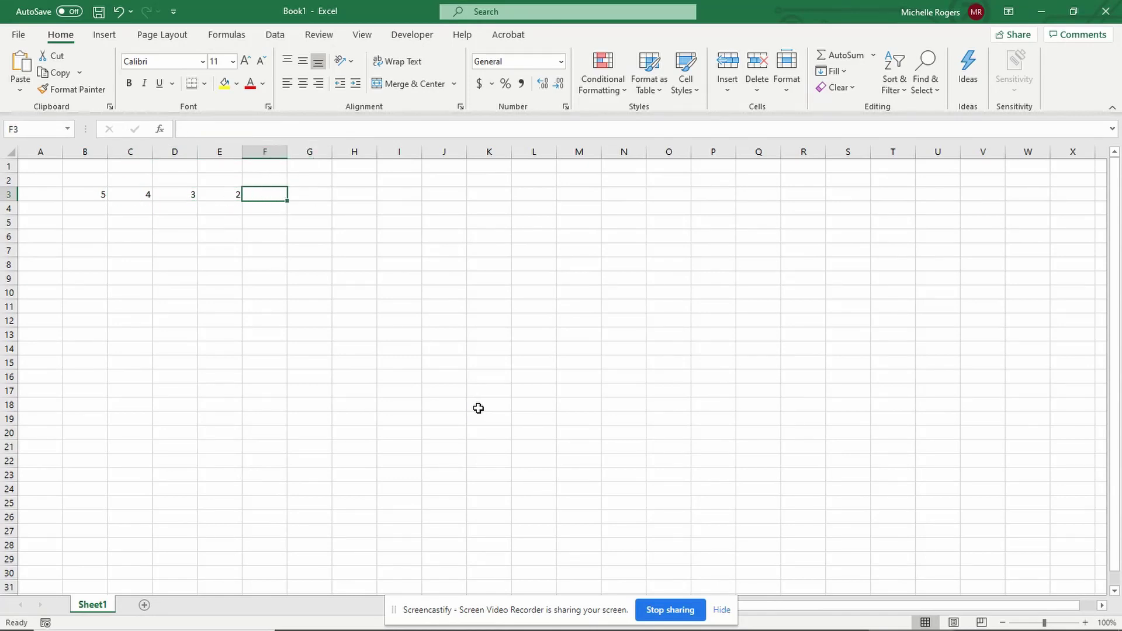
key("Left")
key("Delete")
key("Left")
key("Delete")
key("Left")
key("Delete")
key("Left")
key("Delete")
key("Left")
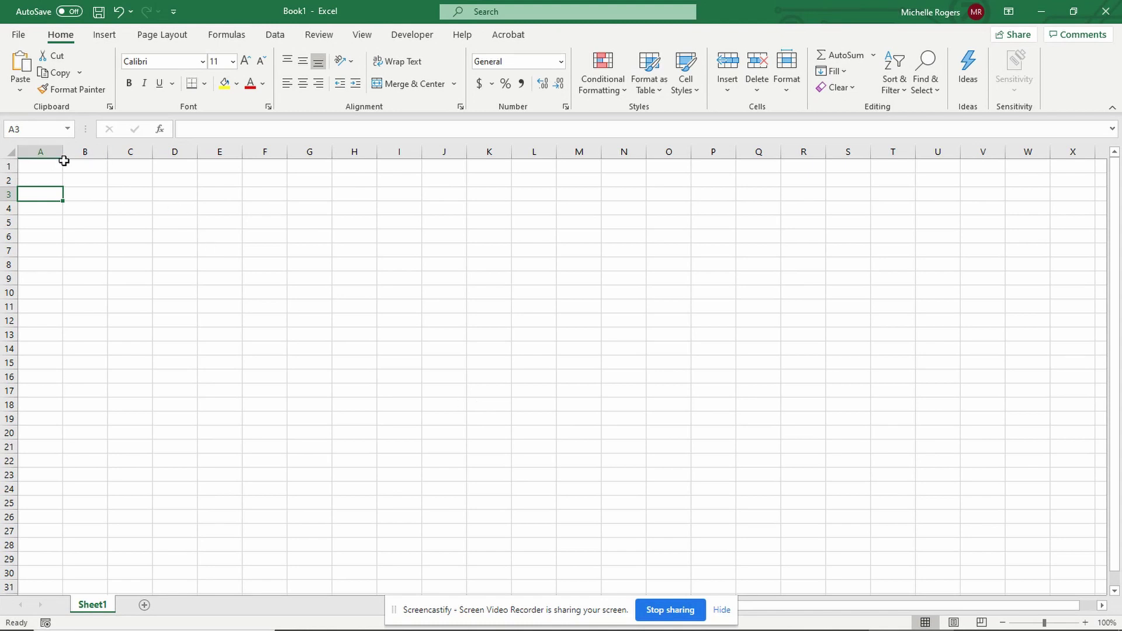
Widen column A and enter 'Did you have at least 2 paragraphs?' and 'Did you stay on topic?' in A3:A4.
left_click_drag(62, 153, 208, 154)
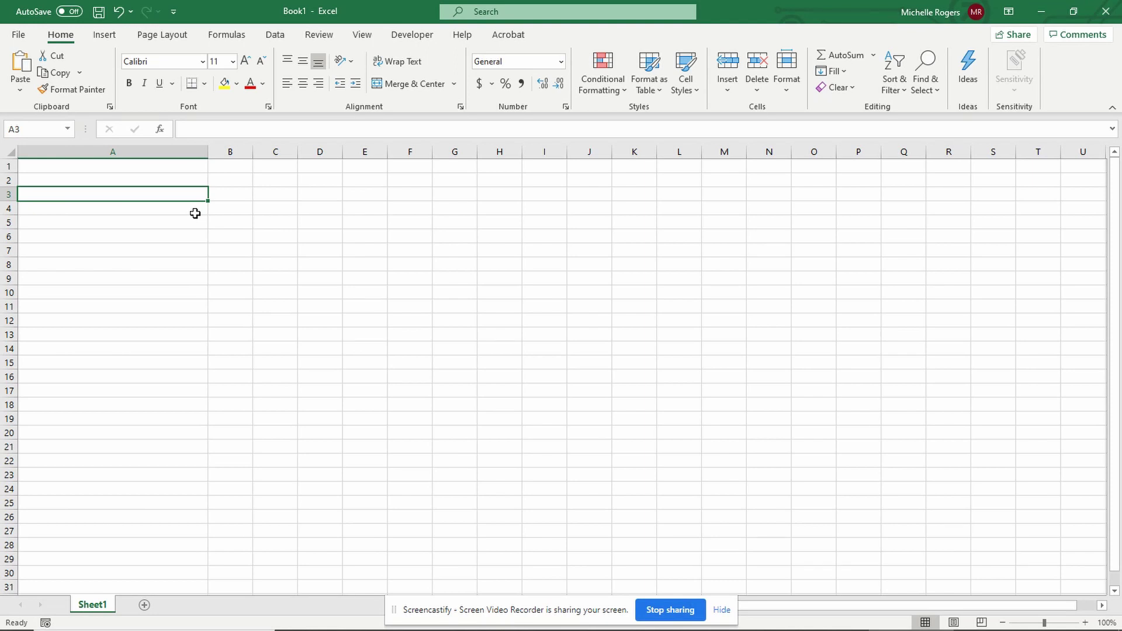
type("Did you  have")
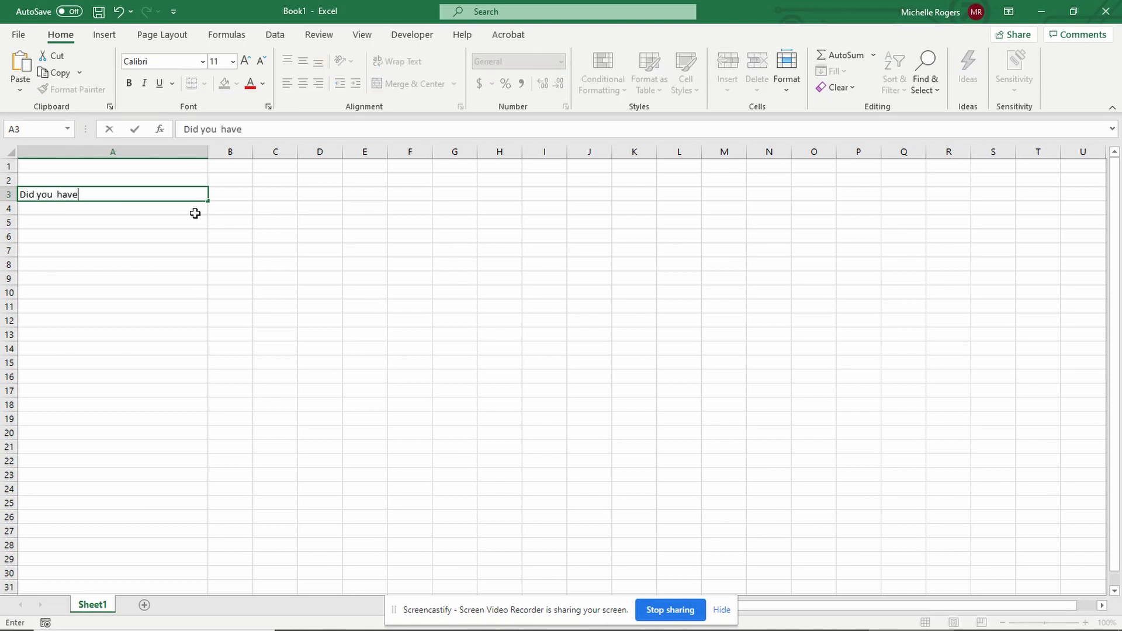
type(" at least 2 paragraphs?")
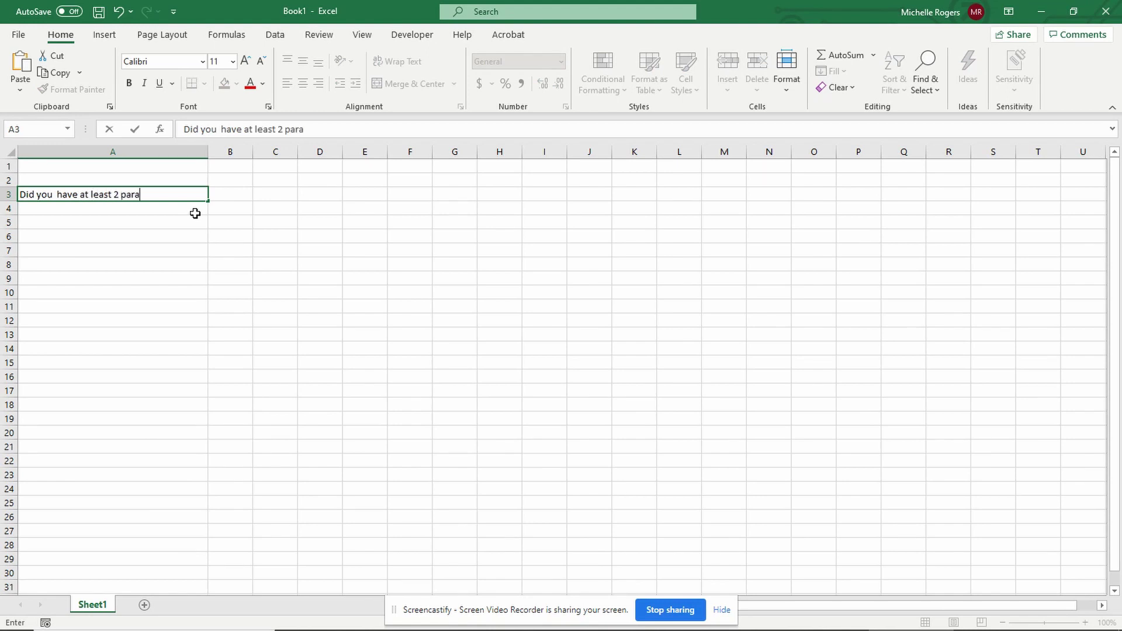
key("Return")
type("Did you choose")
key("BackSpace")
key("BackSpace")
key("BackSpace")
key("BackSpace")
key("BackSpace")
key("BackSpace")
type("staty o")
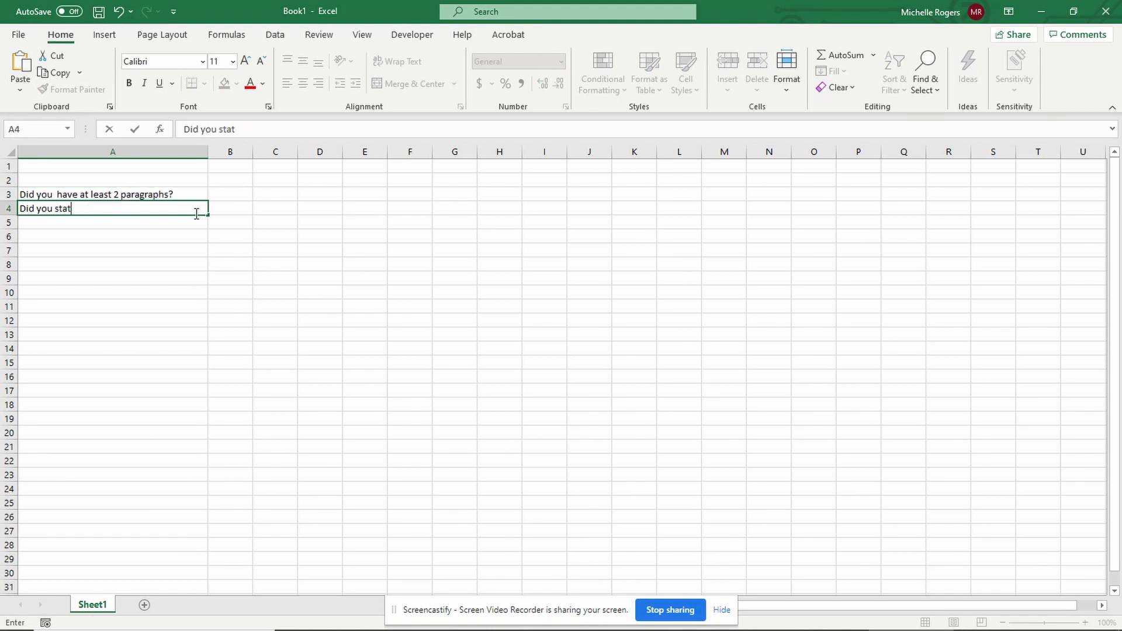
key("BackSpace")
key("BackSpace")
key("BackSpace")
key("BackSpace")
type("y on topic?")
key("Return")
Add the references question in A5 and 'Did you provide at least 3 supporting details?' in A6, then widen column A.
type("Did you")
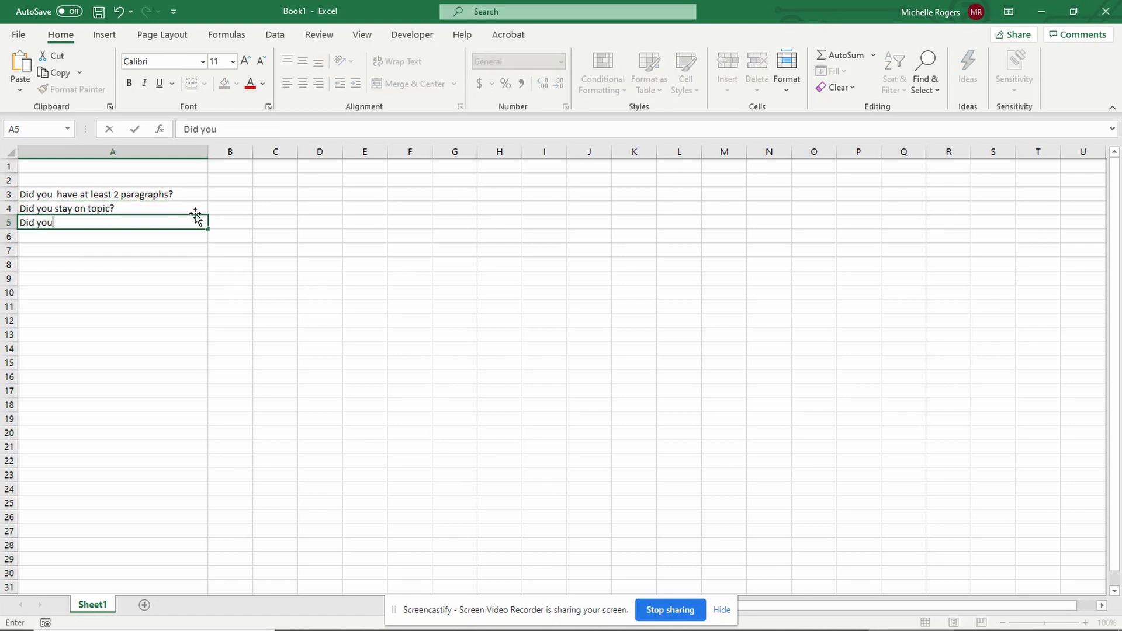
type(" includes 3 re")
type("fernces to")
key("BackSpace")
key("BackSpace")
key("BackSpace")
key("BackSpace")
key("BackSpace")
key("BackSpace")
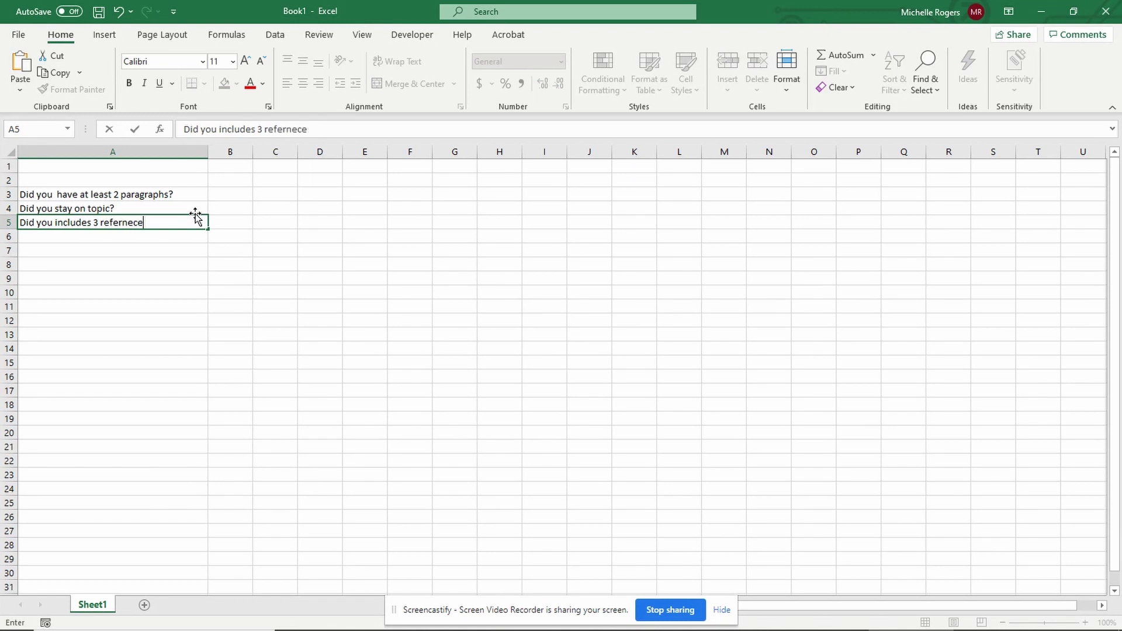
key("BackSpace")
type("ences?")
key("Return")
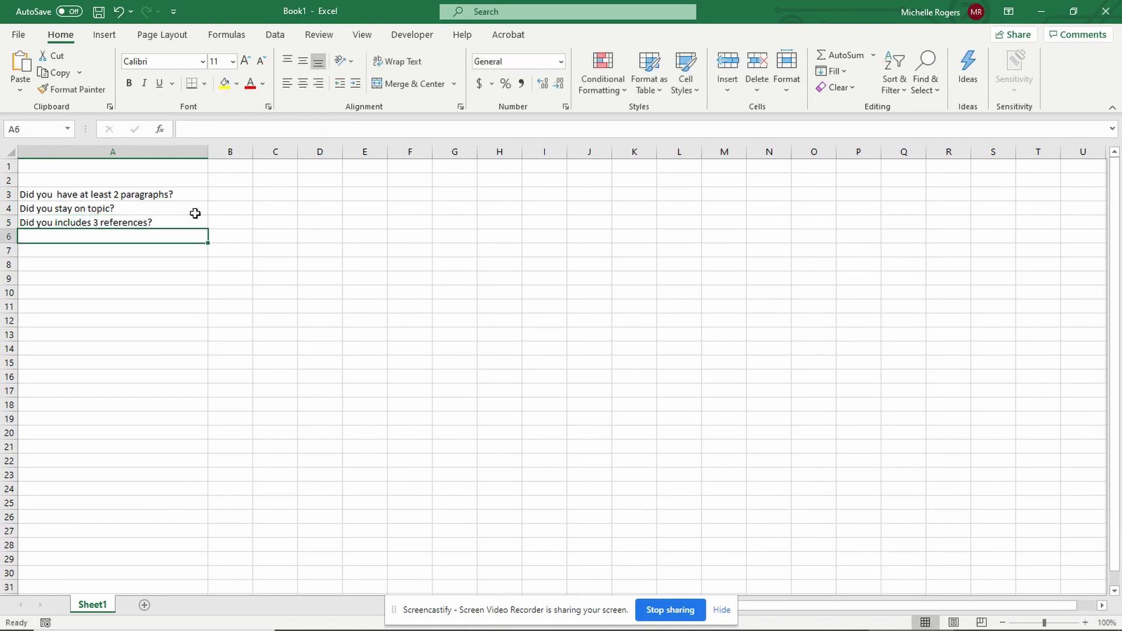
type("Did you ")
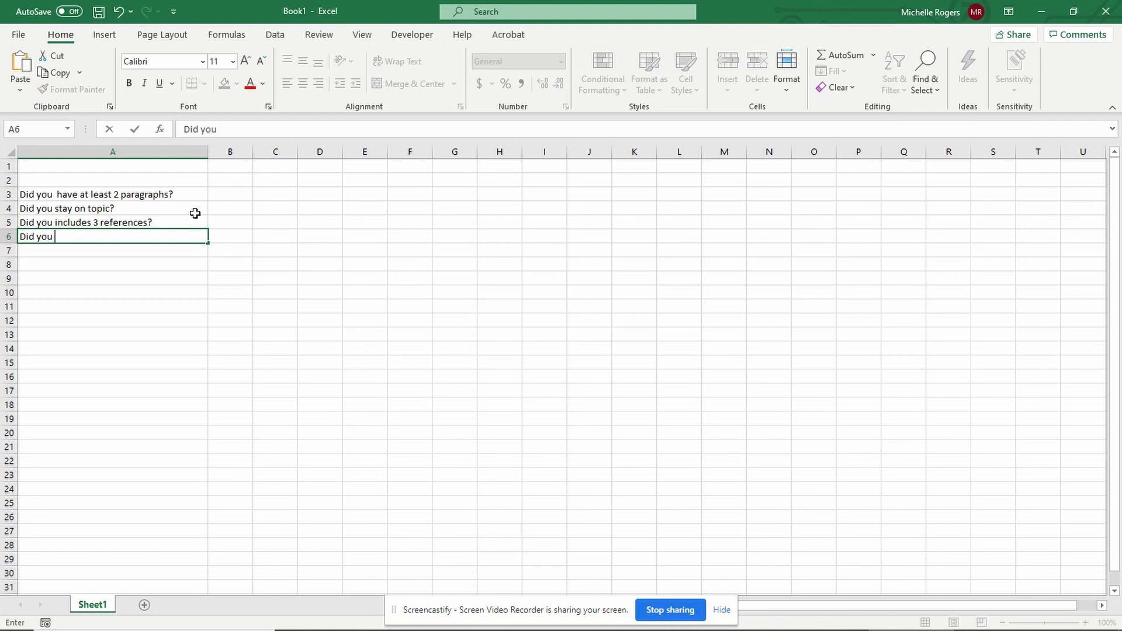
type("provides")
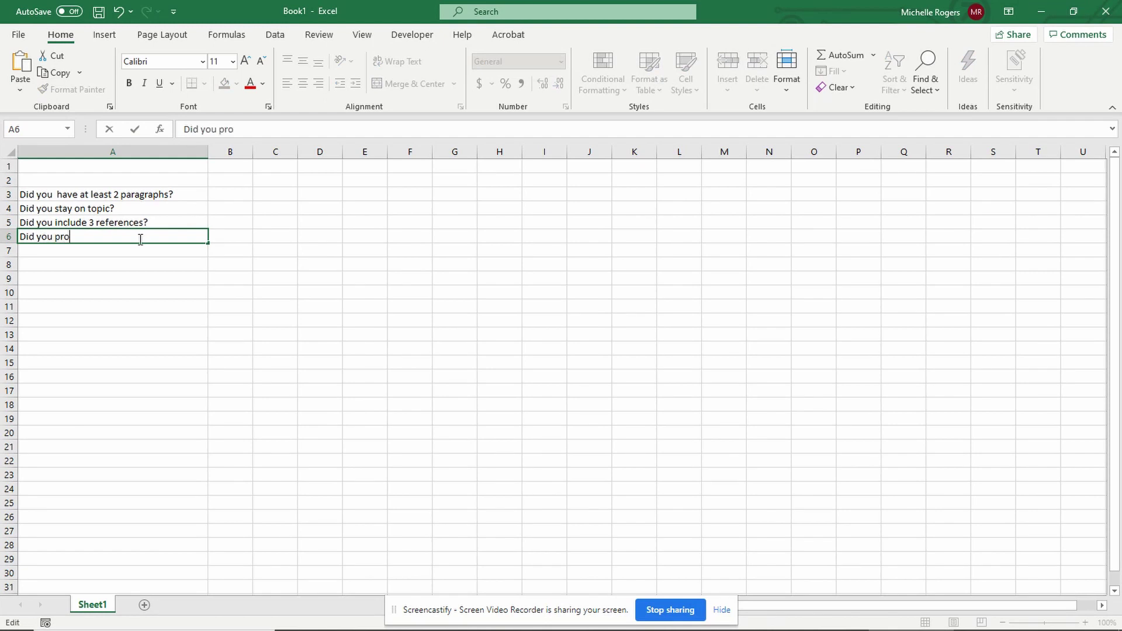
key("BackSpace")
key("BackSpace")
type("at least")
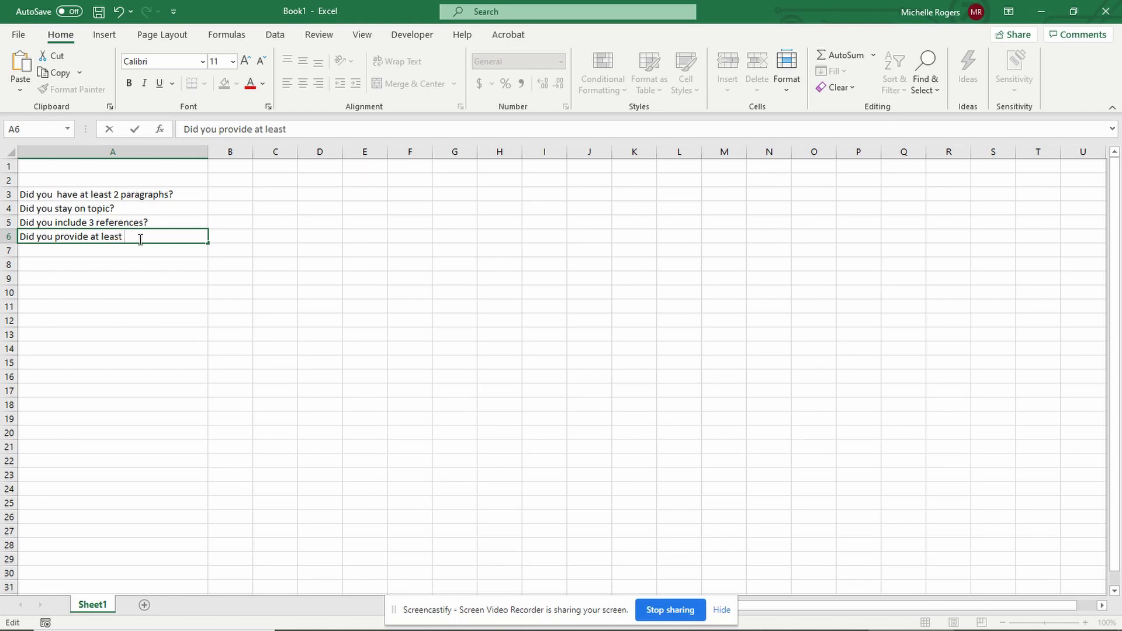
type(" 3 supporting details?")
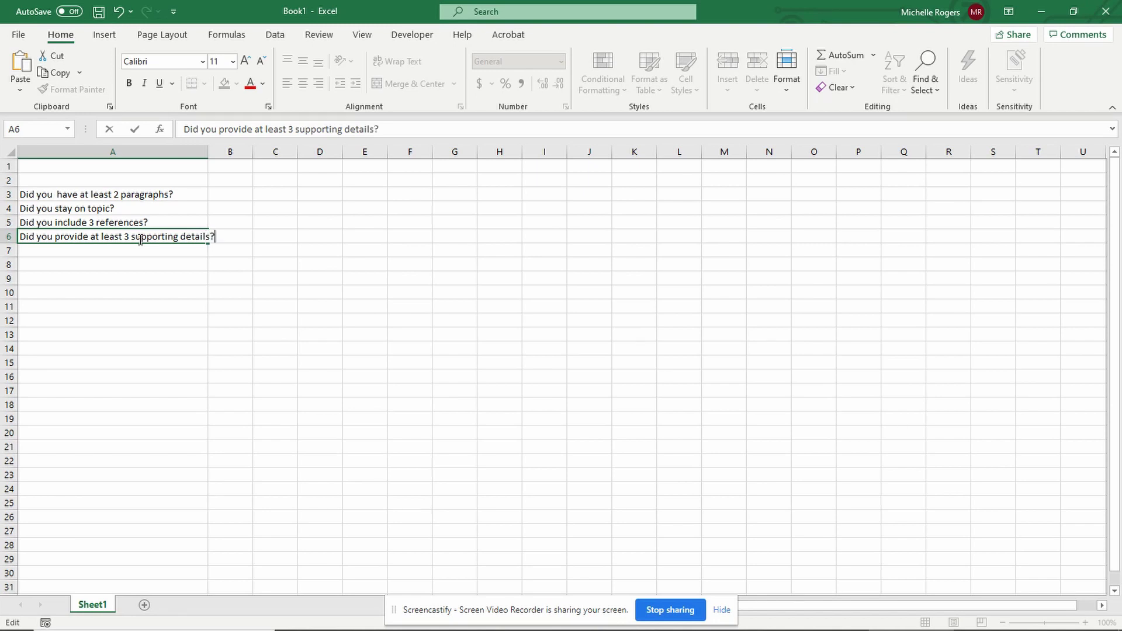
key("Return")
left_click_drag(208, 153, 223, 153)
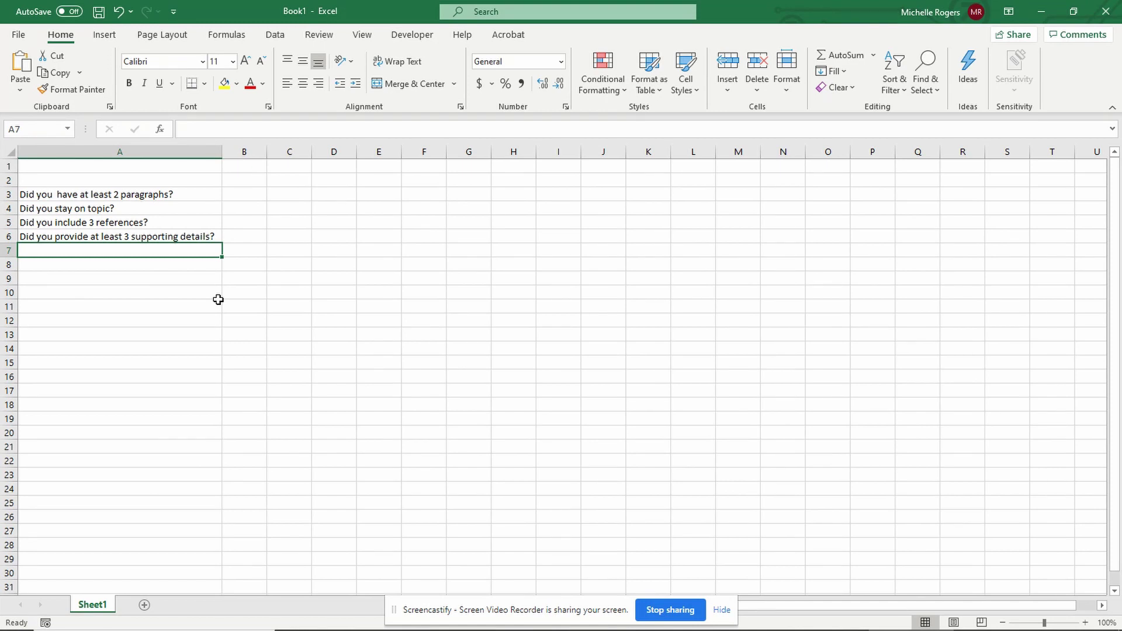
Review the four questions beside column B and select answer cell B3.
key("Up")
key("Up")
key("Up")
key("Up")
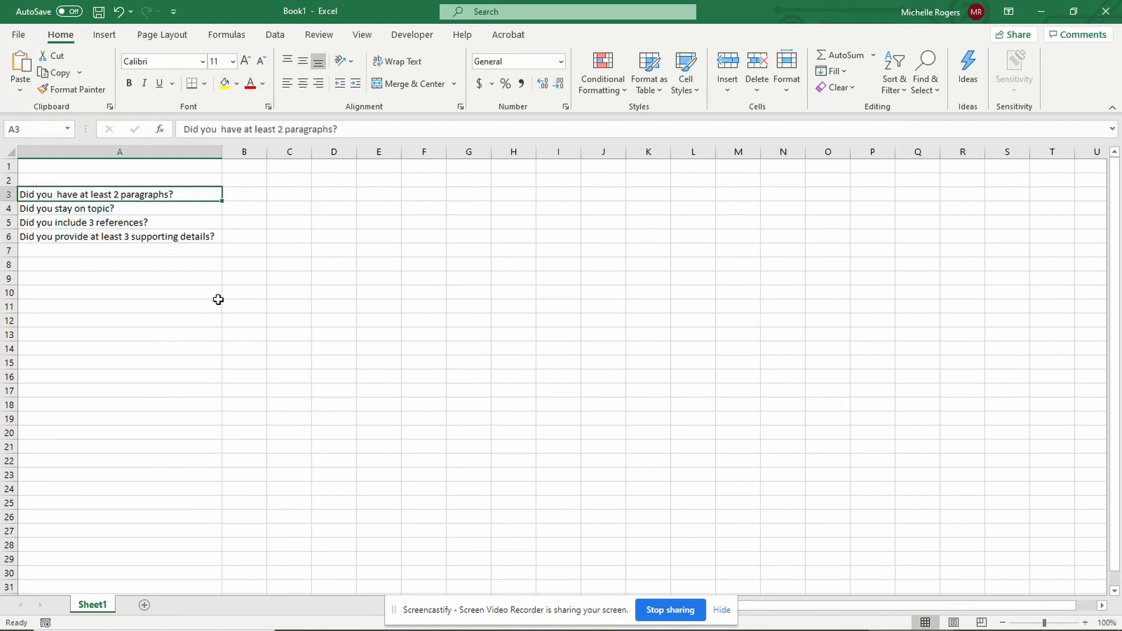
key("Right")
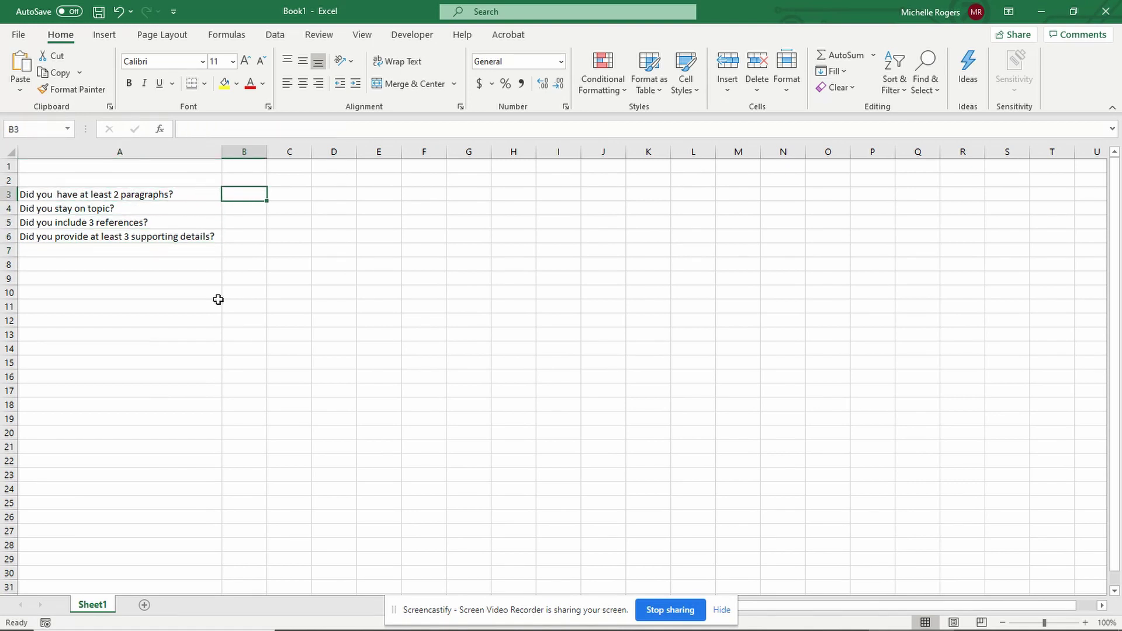
key("Left")
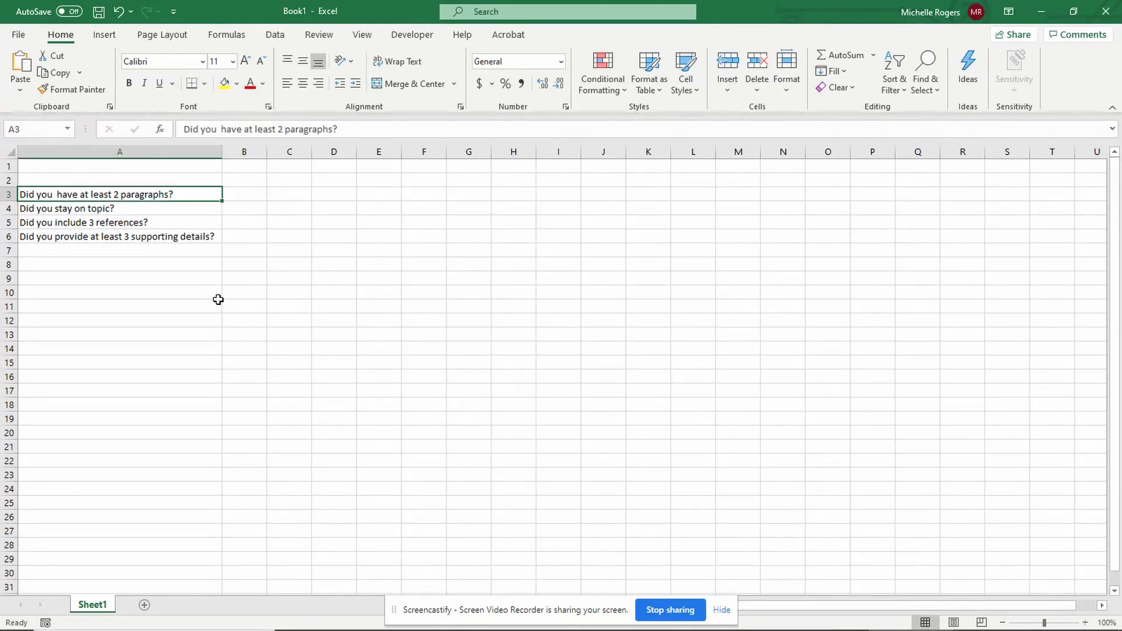
key("Right")
key("Left")
key("Down")
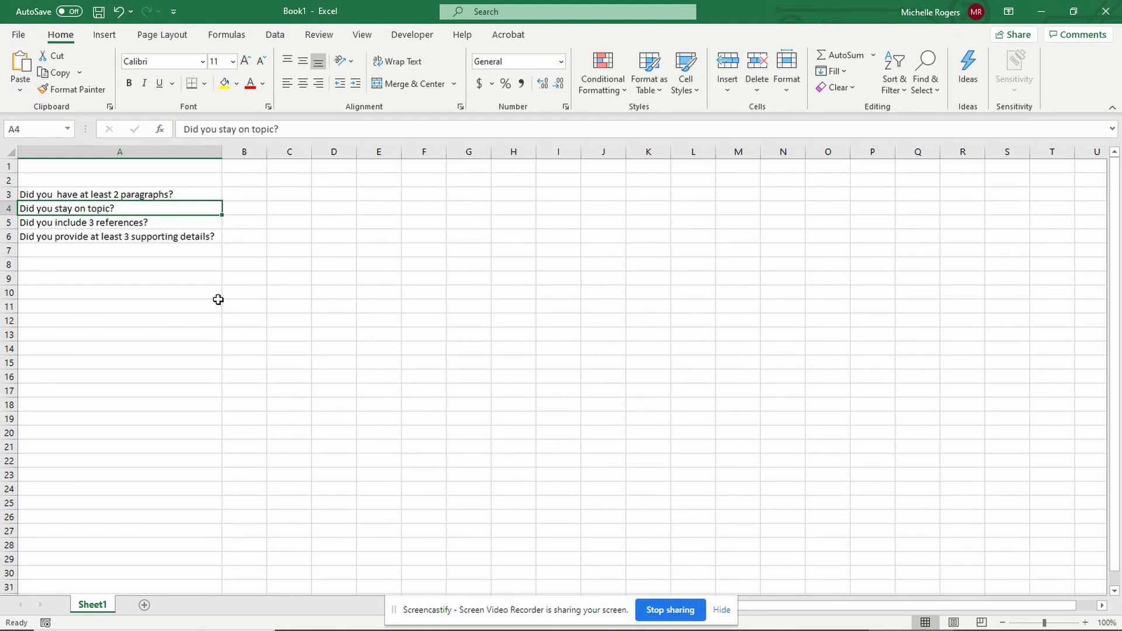
key("Down")
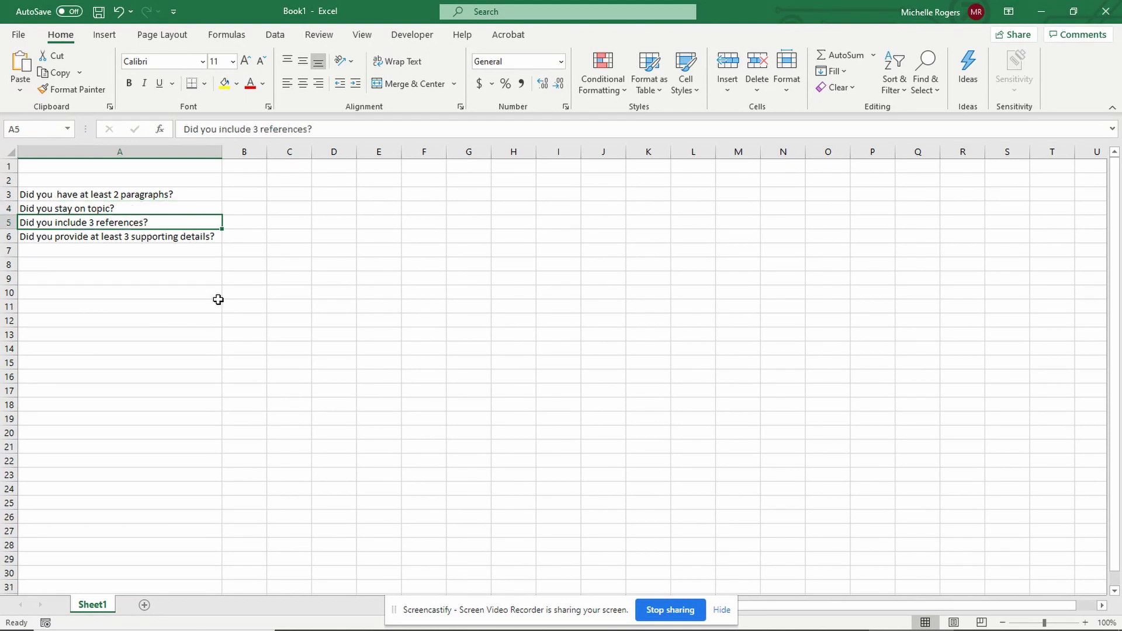
key("Right")
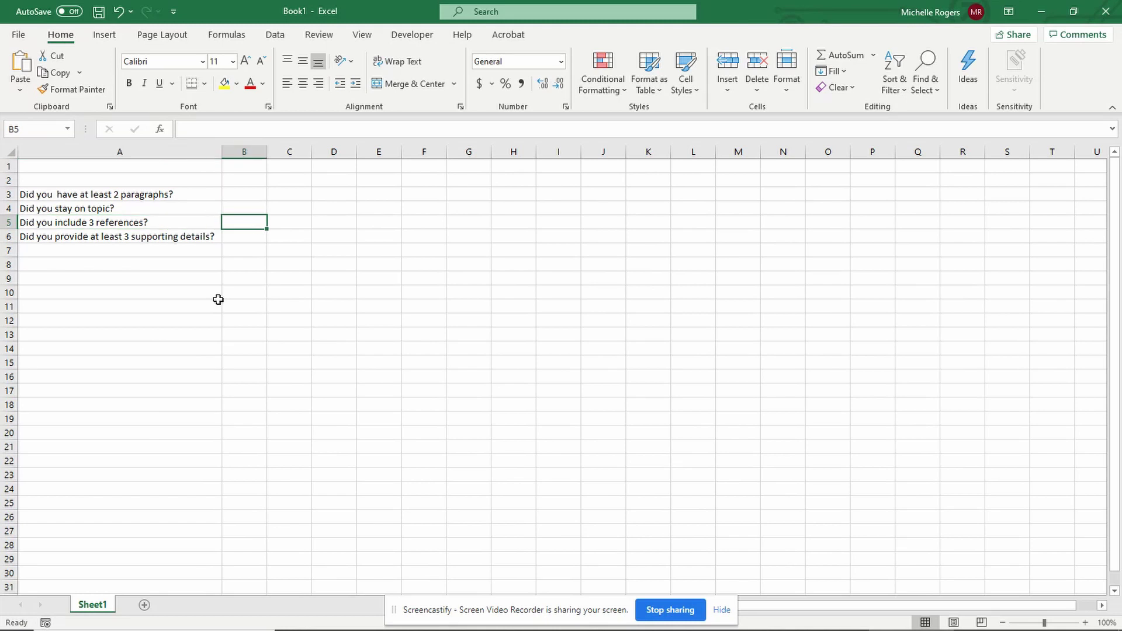
key("Left")
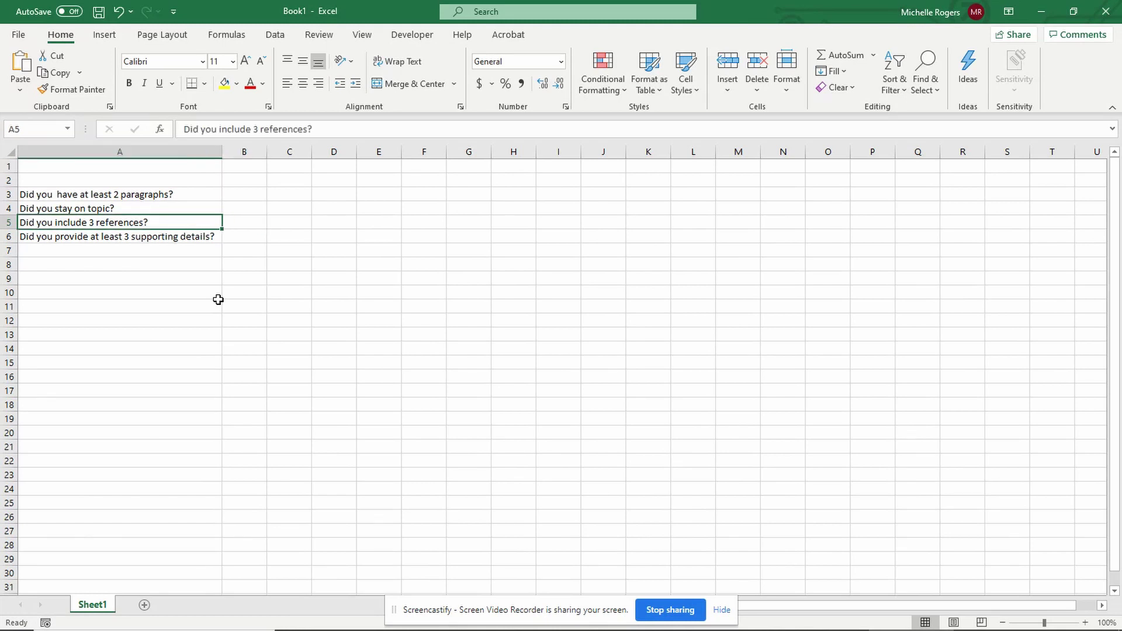
key("Right")
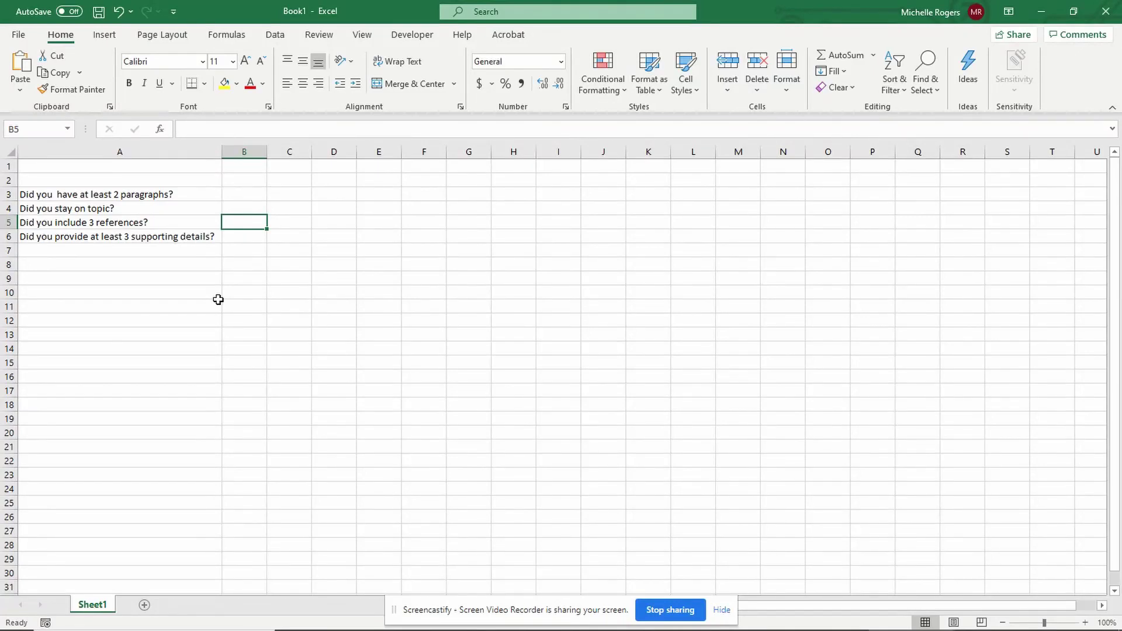
key("Down")
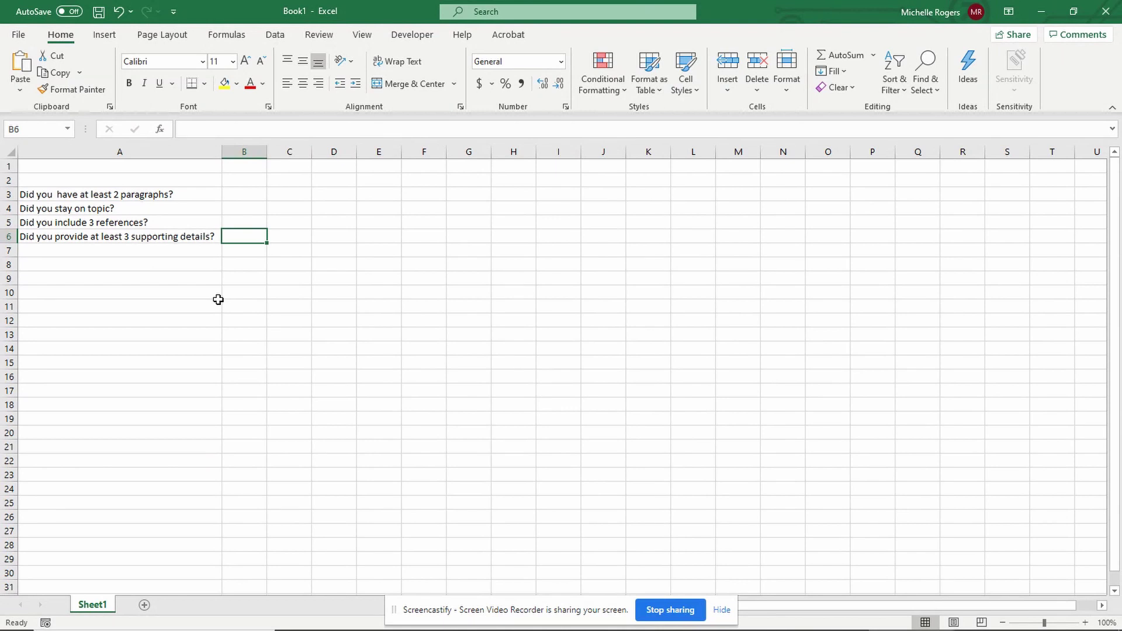
left_click(257, 198)
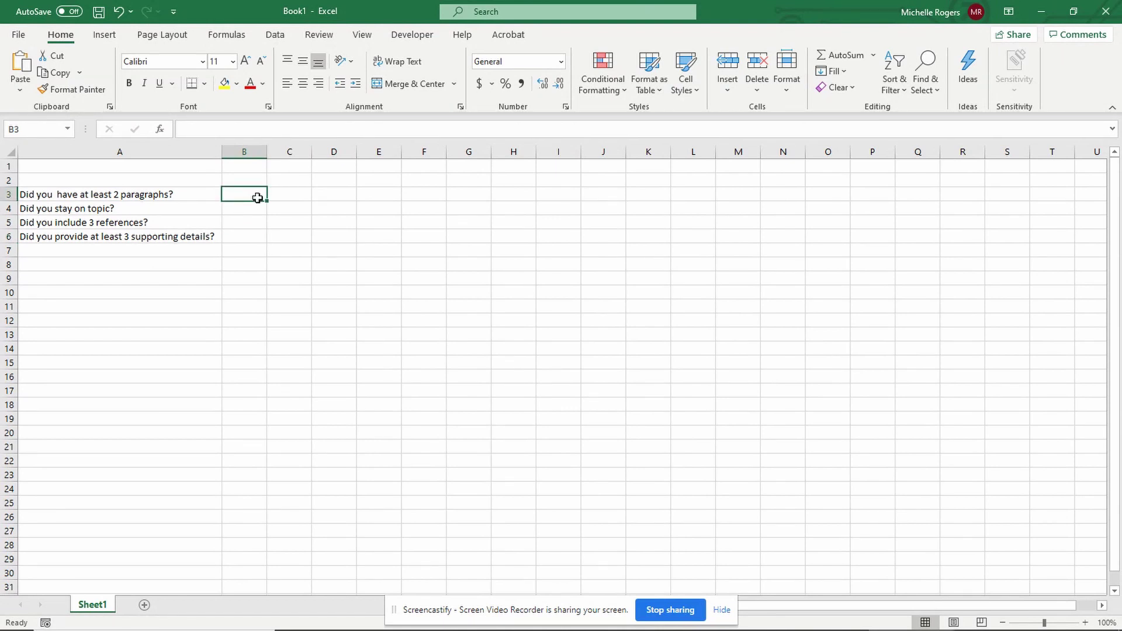
Enter the answers yes, yes, no, yes in B3:B6.
type("yes")
key("Return")
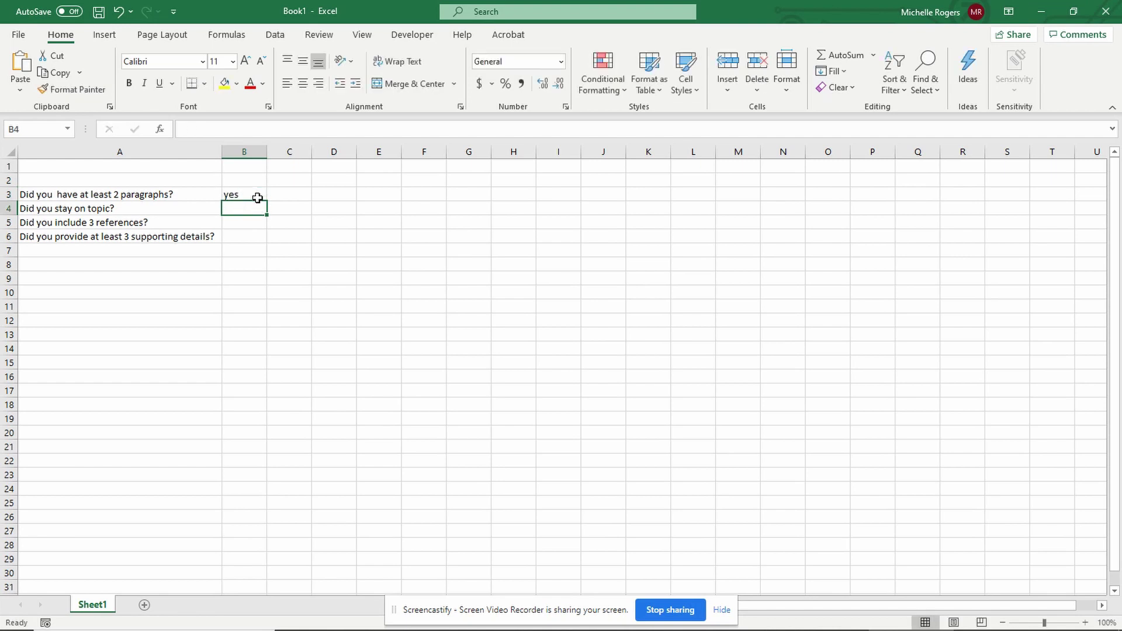
type("yes")
key("Return")
type("no")
key("Return")
type("yes")
key("Return")
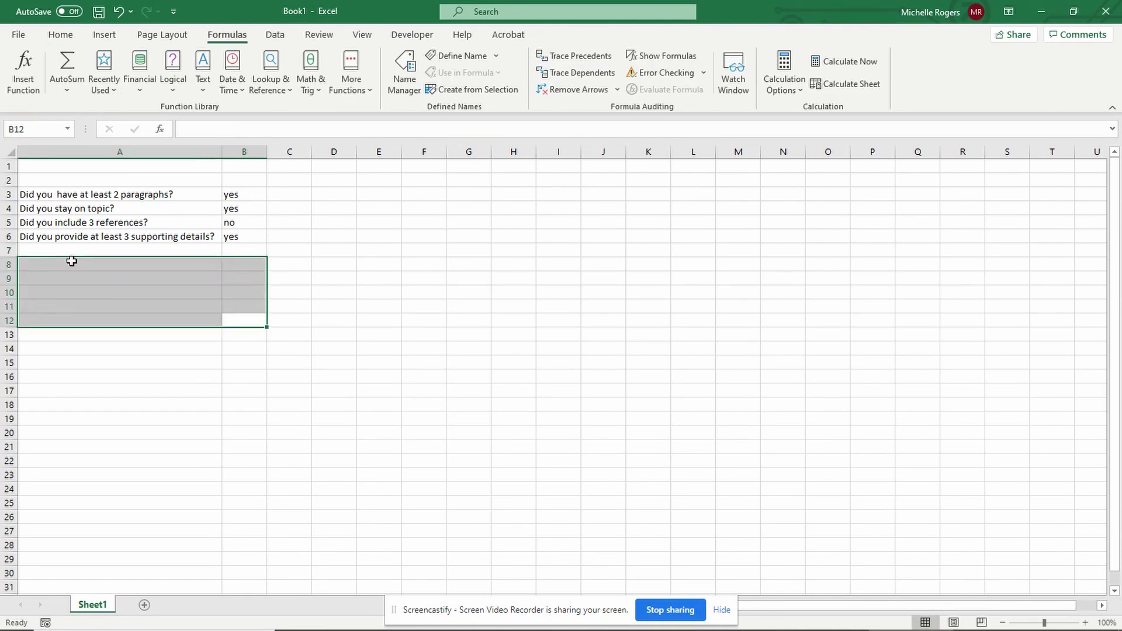
Label A10 'TOTAL POINTS', A11 'TOTAL POSSIBLE POINTS' and A13 'PERCENTAGE SCORE'.
left_click(176, 318)
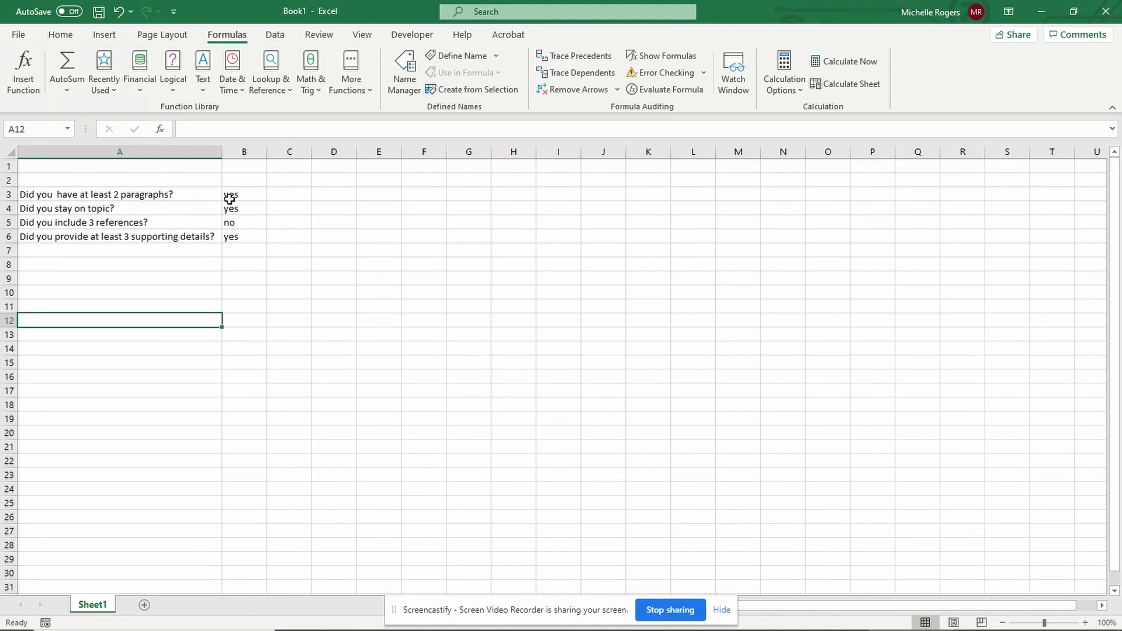
left_click(65, 293)
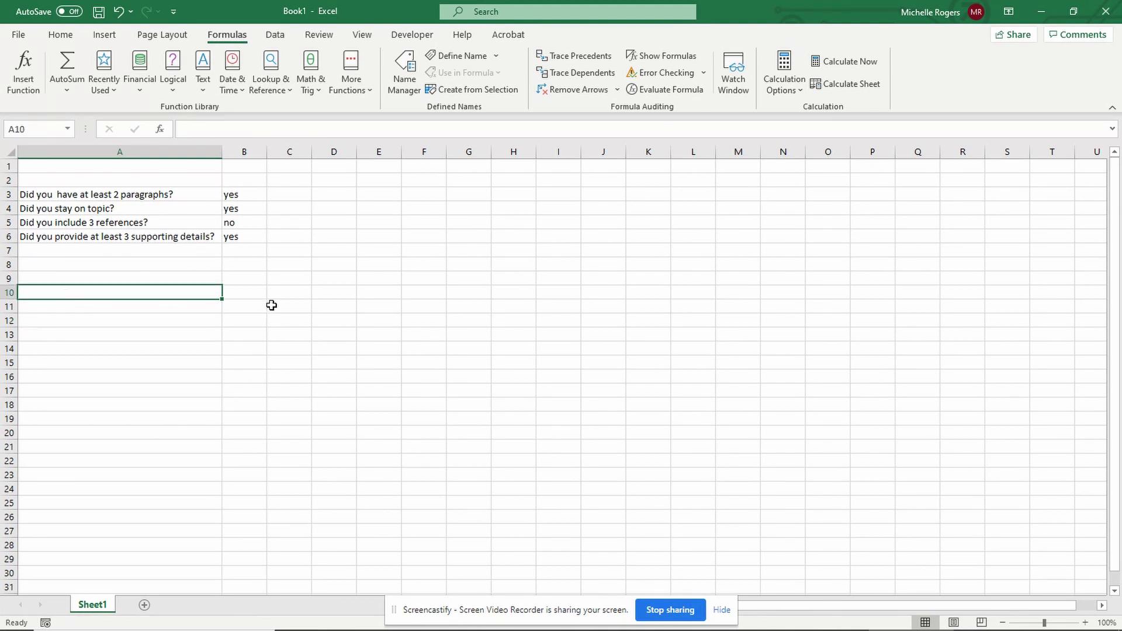
type("TOTAL Points")
key("BackSpace")
key("BackSpace")
key("BackSpace")
key("BackSpace")
key("BackSpace")
type("OINTS")
key("Return")
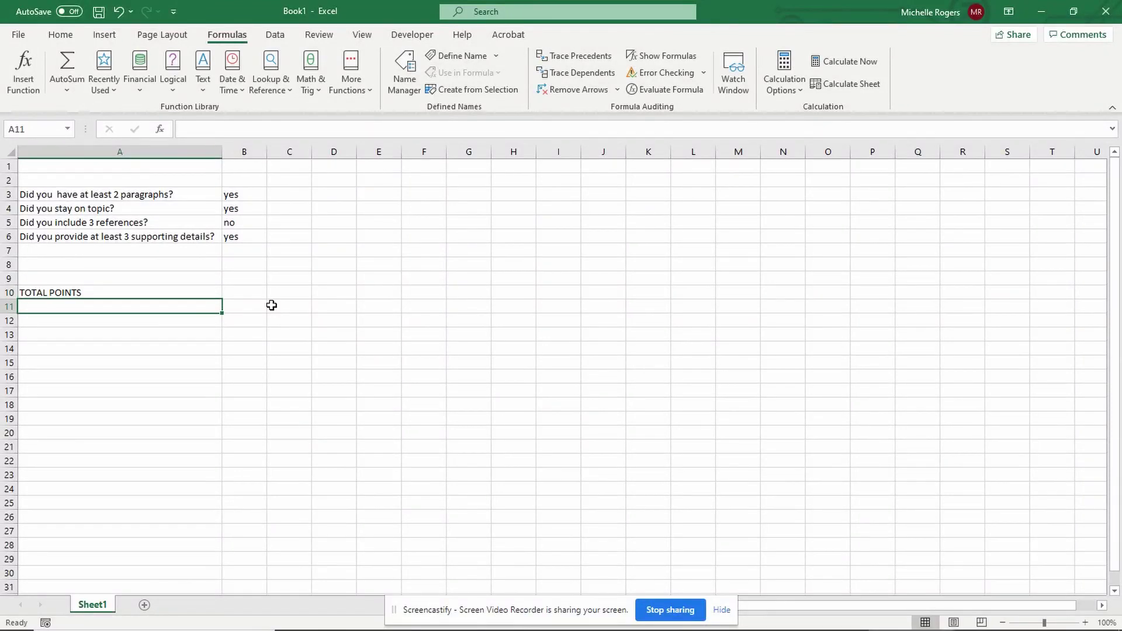
type("TOTAL POSSIBLE POINTS")
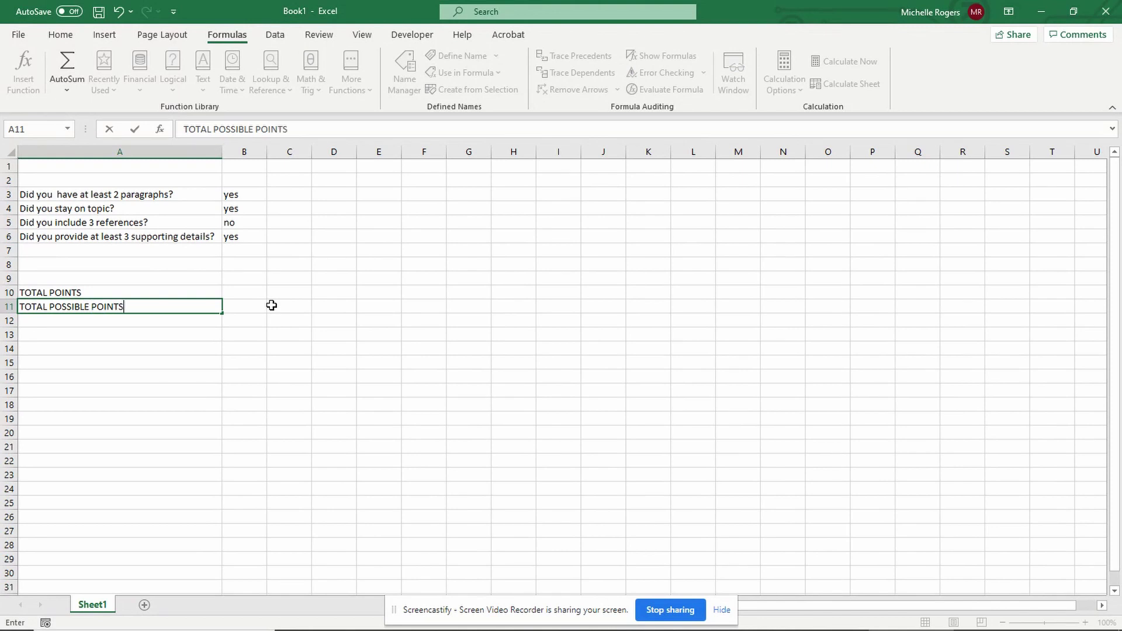
key("Return")
key("Return")
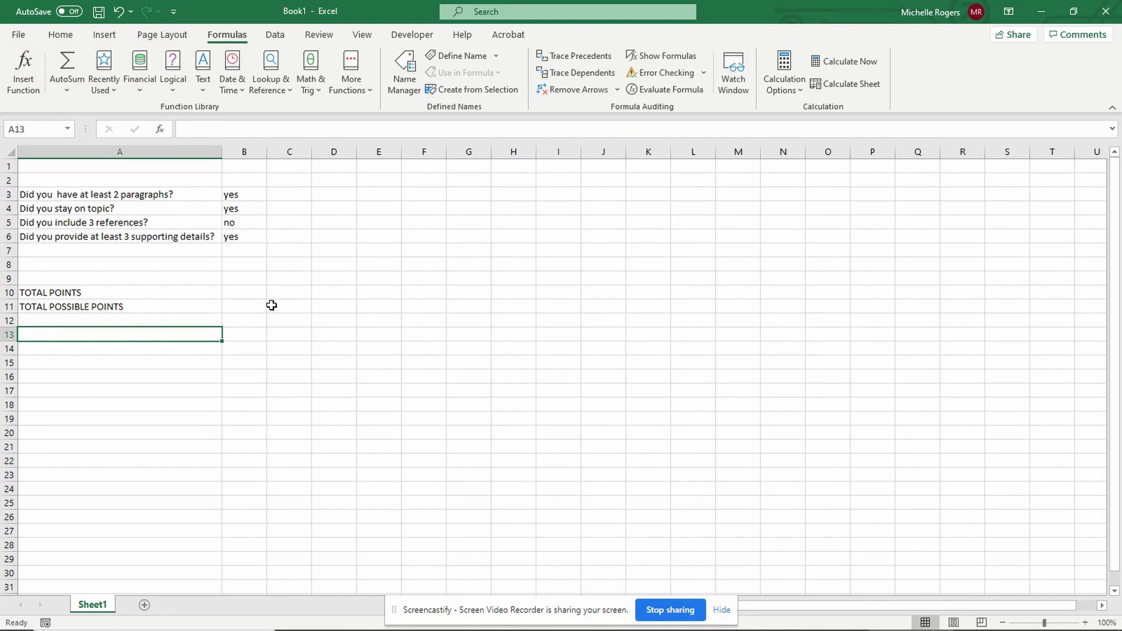
type("PERCENTA")
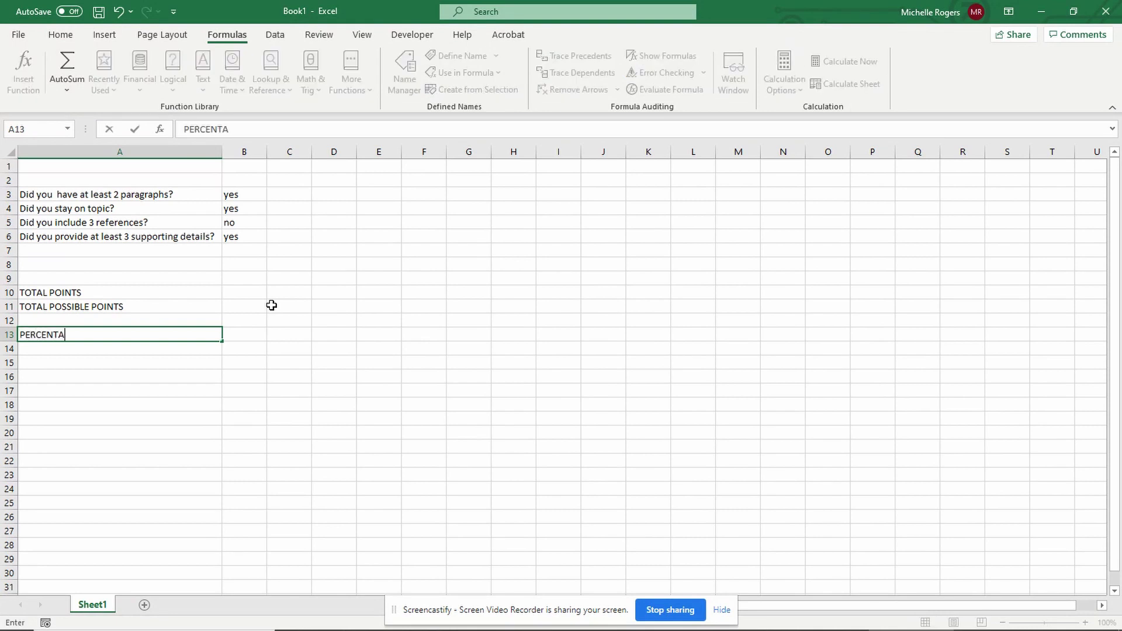
type("GE SCORE")
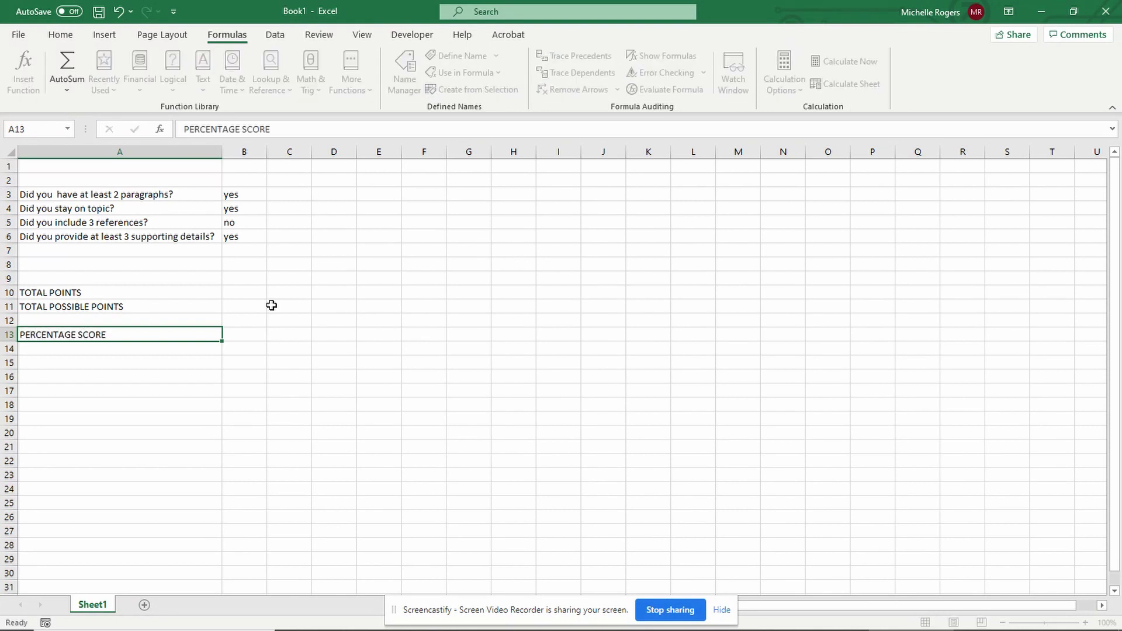
key("Return")
For B11, search Insert Function for 'count' and select COUNTA from the results.
left_click(258, 294)
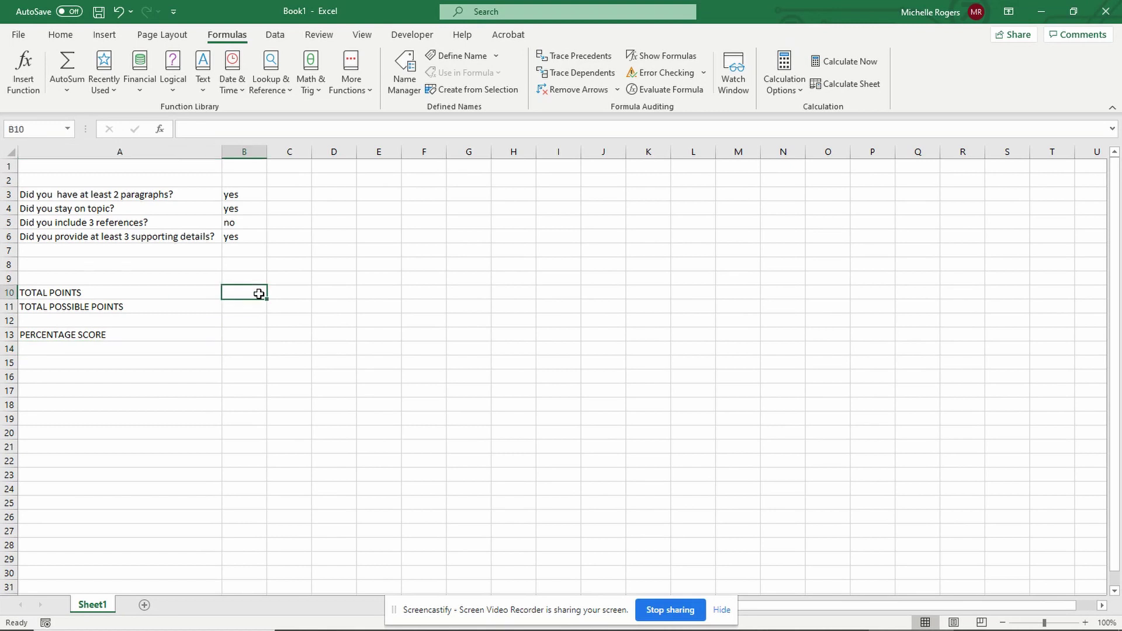
left_click(243, 308)
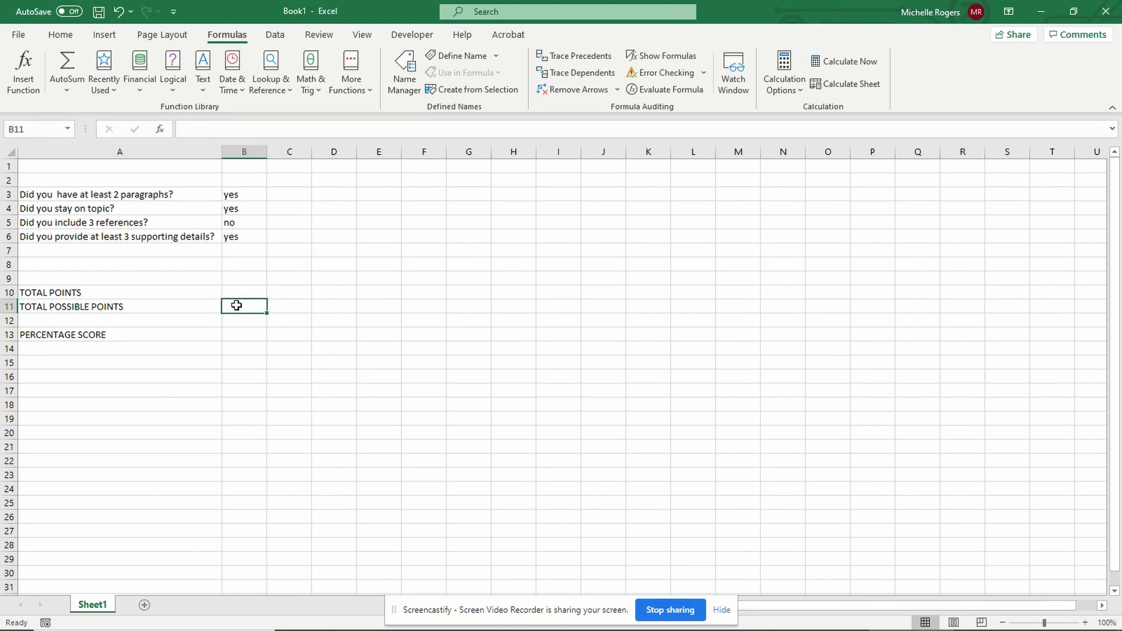
left_click(60, 34)
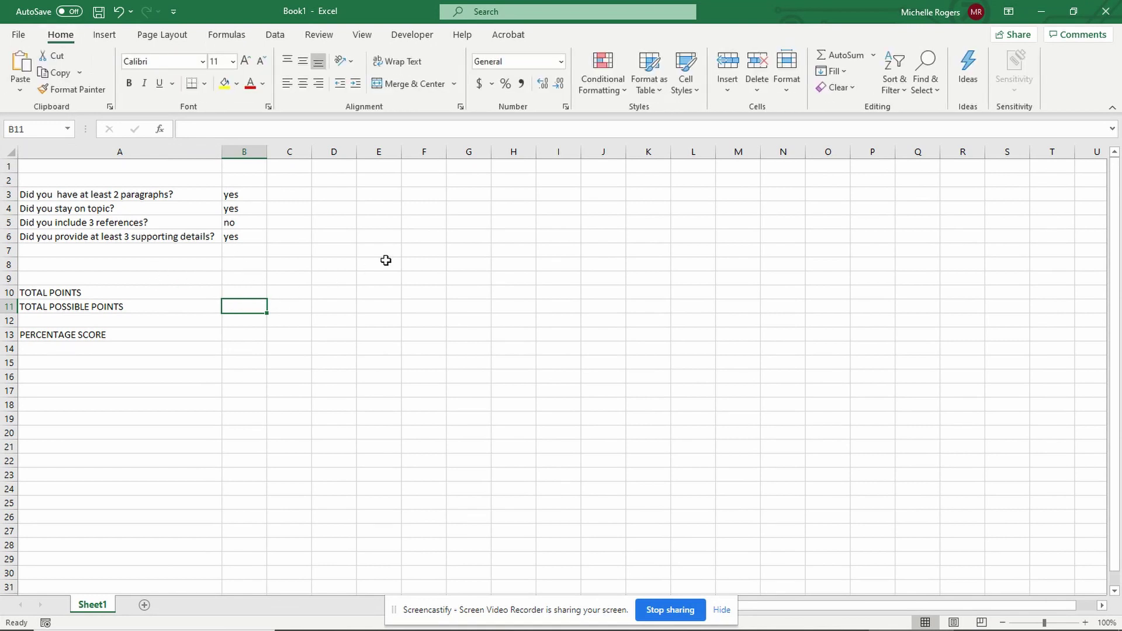
left_click(222, 34)
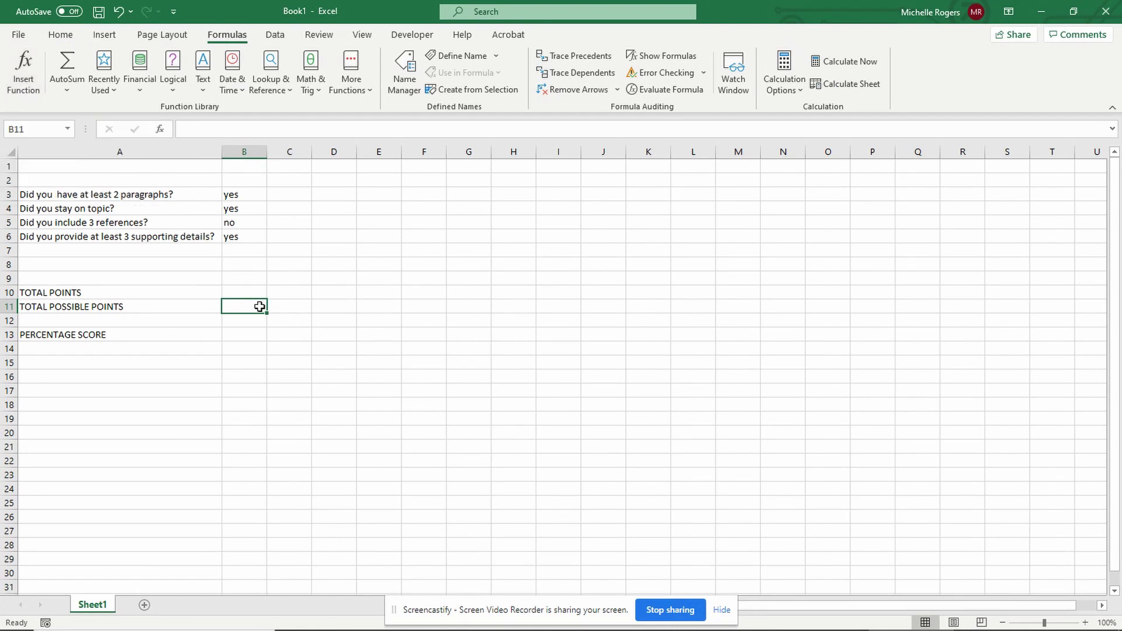
left_click(25, 92)
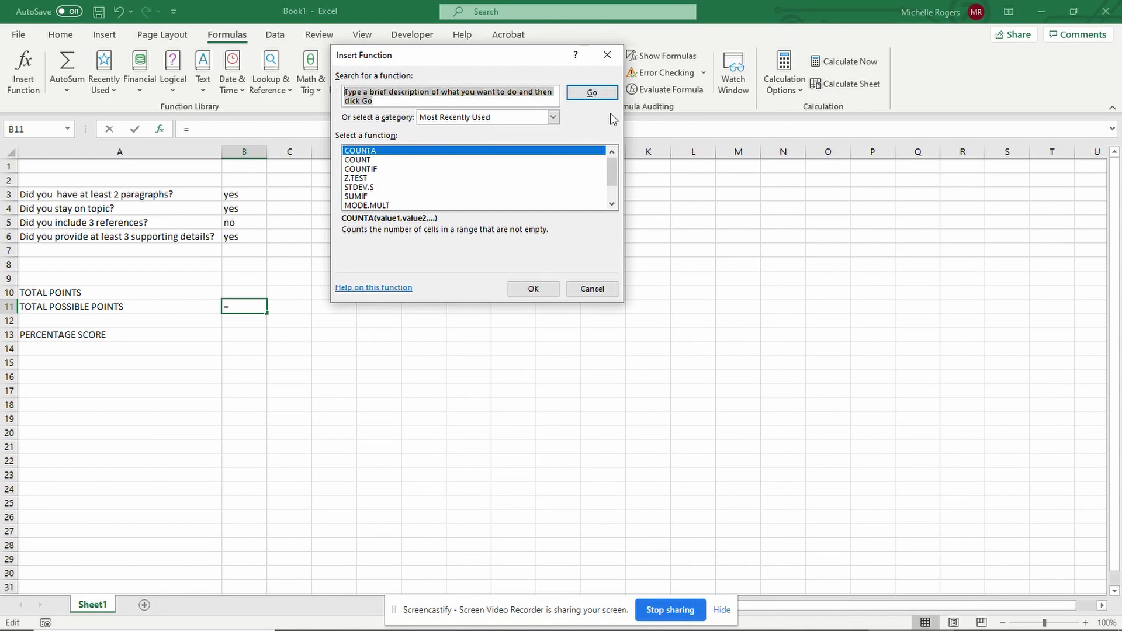
type("count")
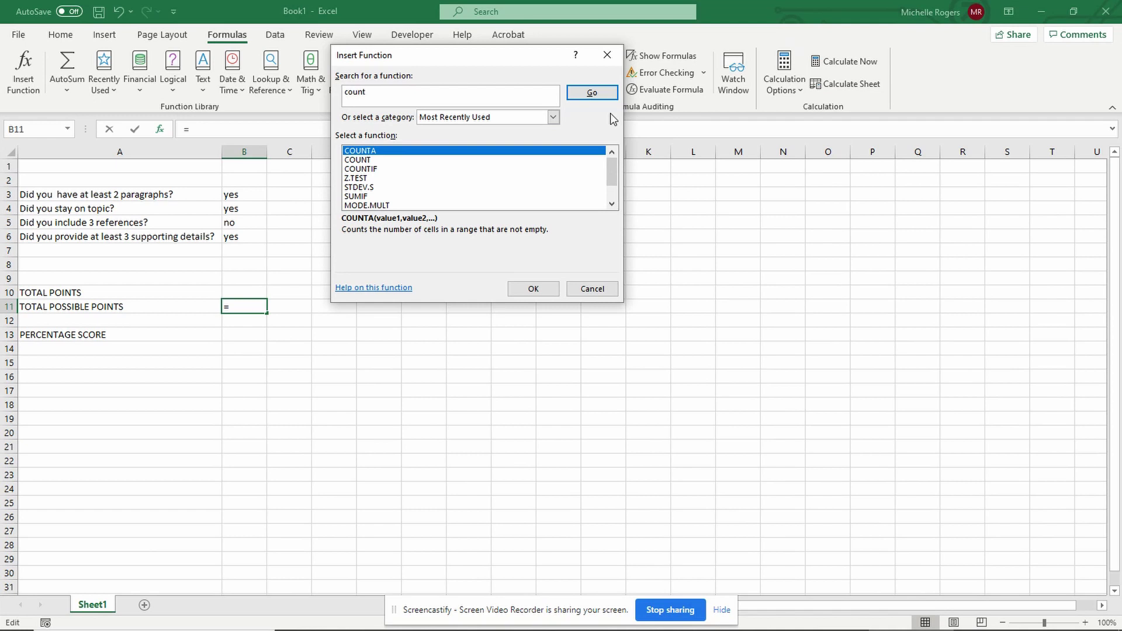
key("Return")
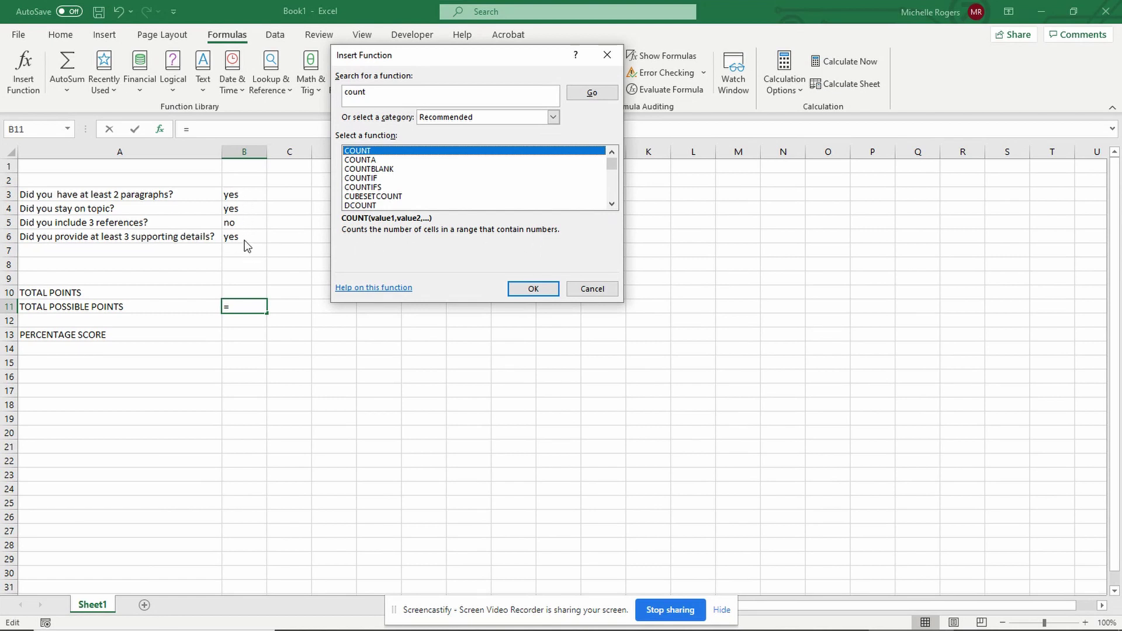
left_click(365, 160)
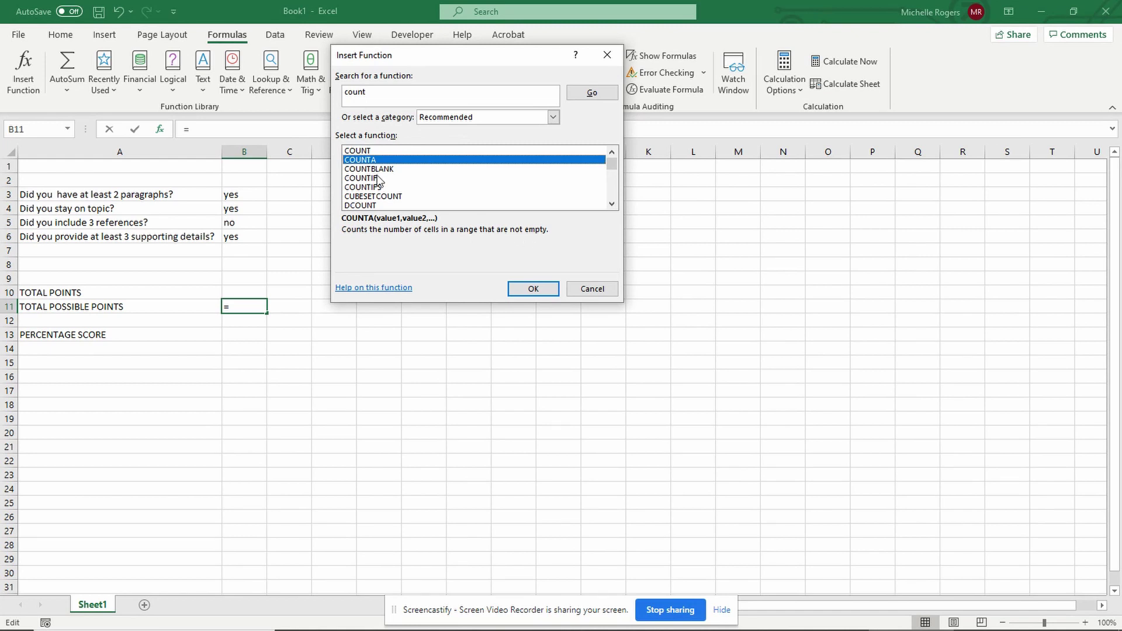
Enter =COUNTA(B3:B6) in B11, showing 4 possible points.
left_click(533, 286)
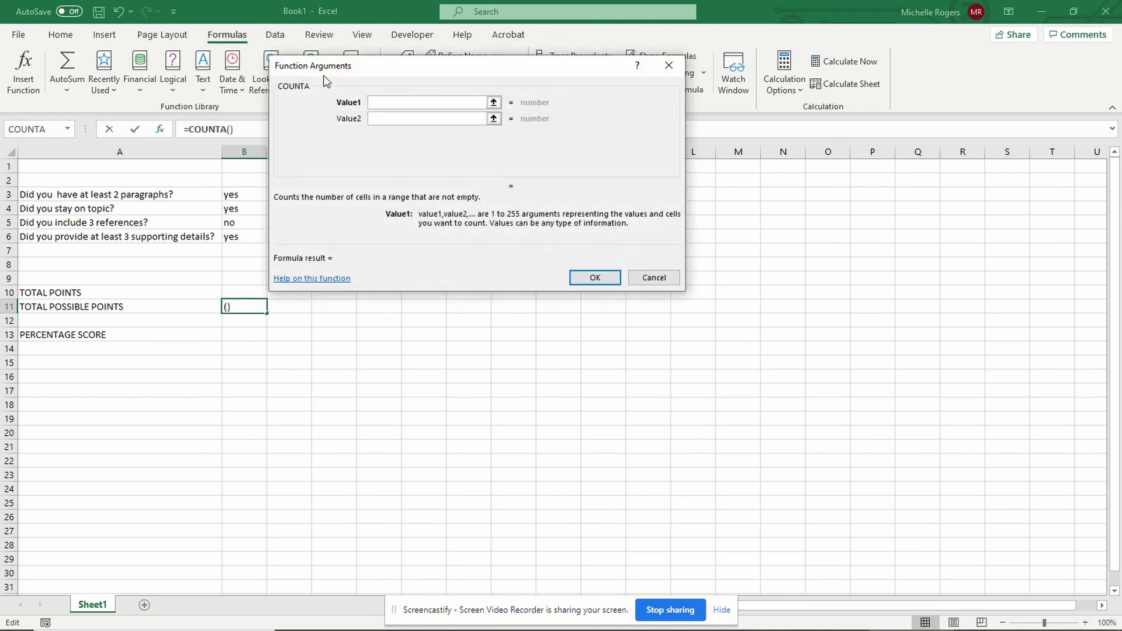
left_click(482, 131)
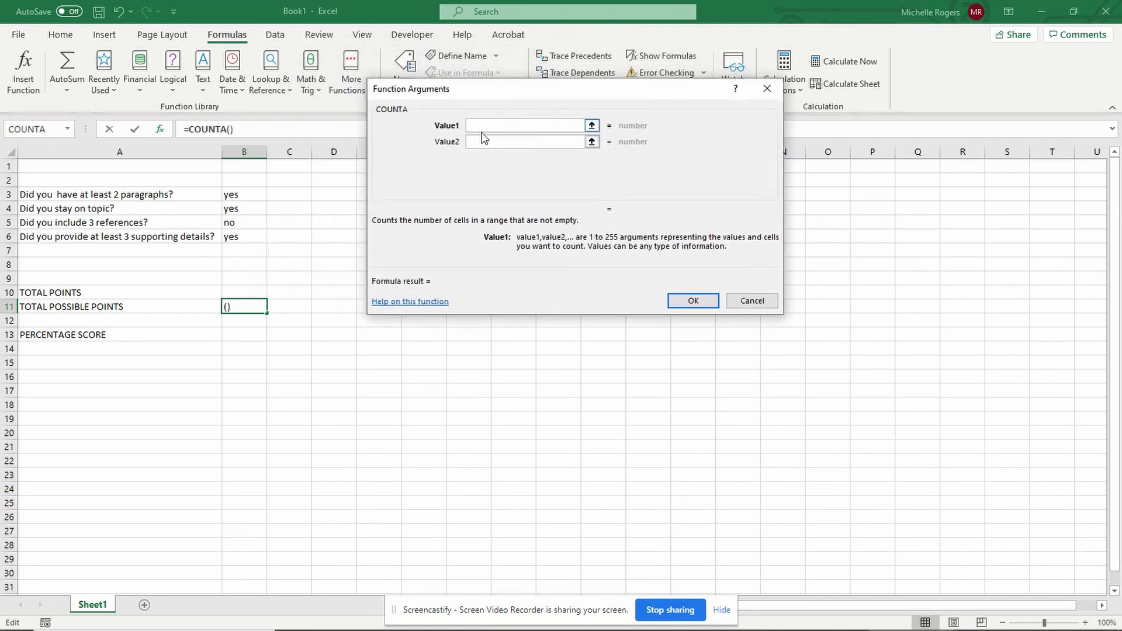
left_click(592, 127)
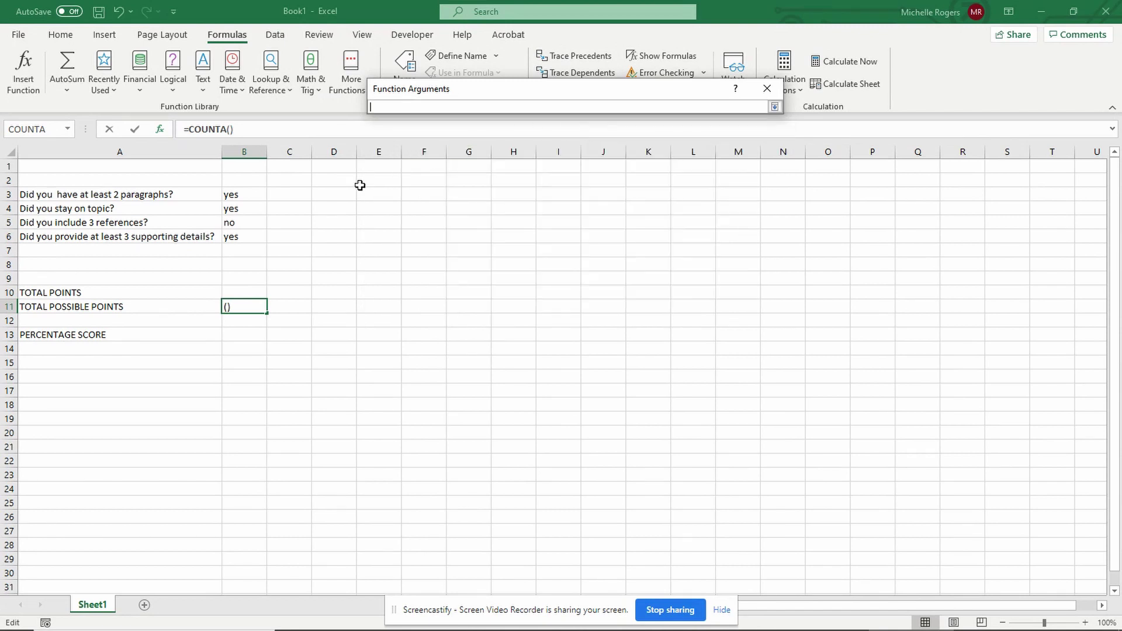
left_click_drag(237, 197, 241, 242)
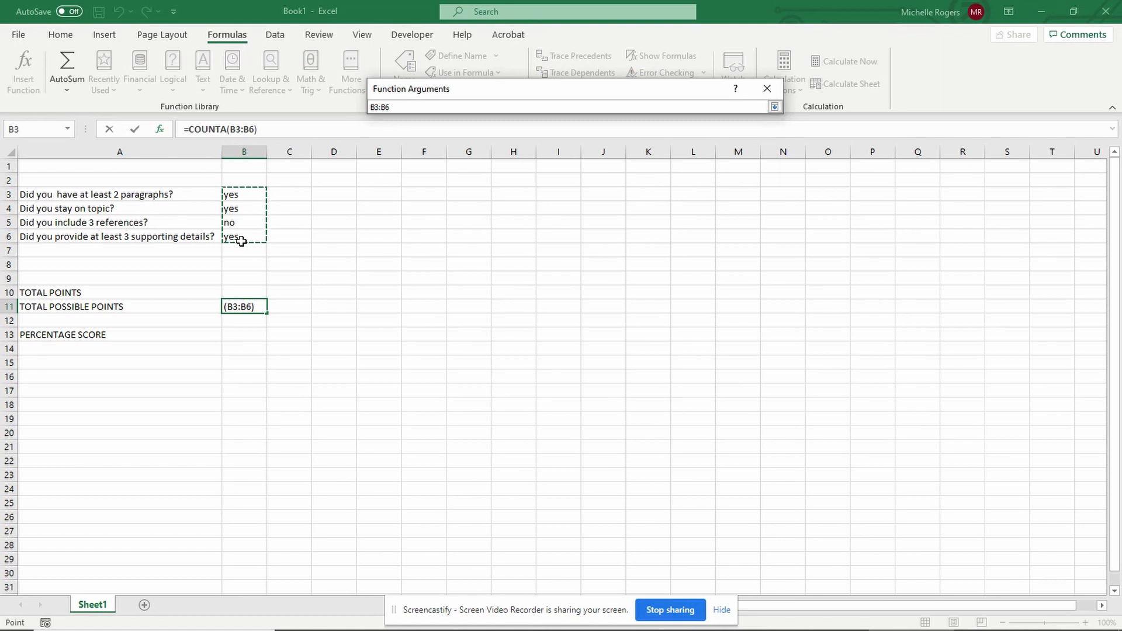
key("Return")
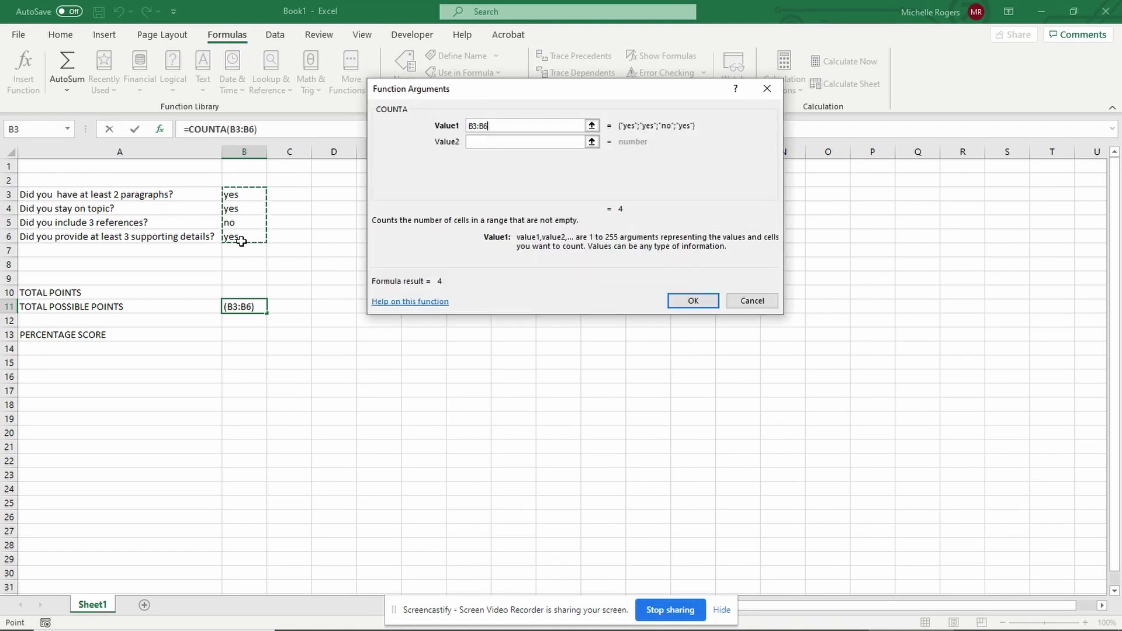
left_click(481, 145)
left_click(692, 301)
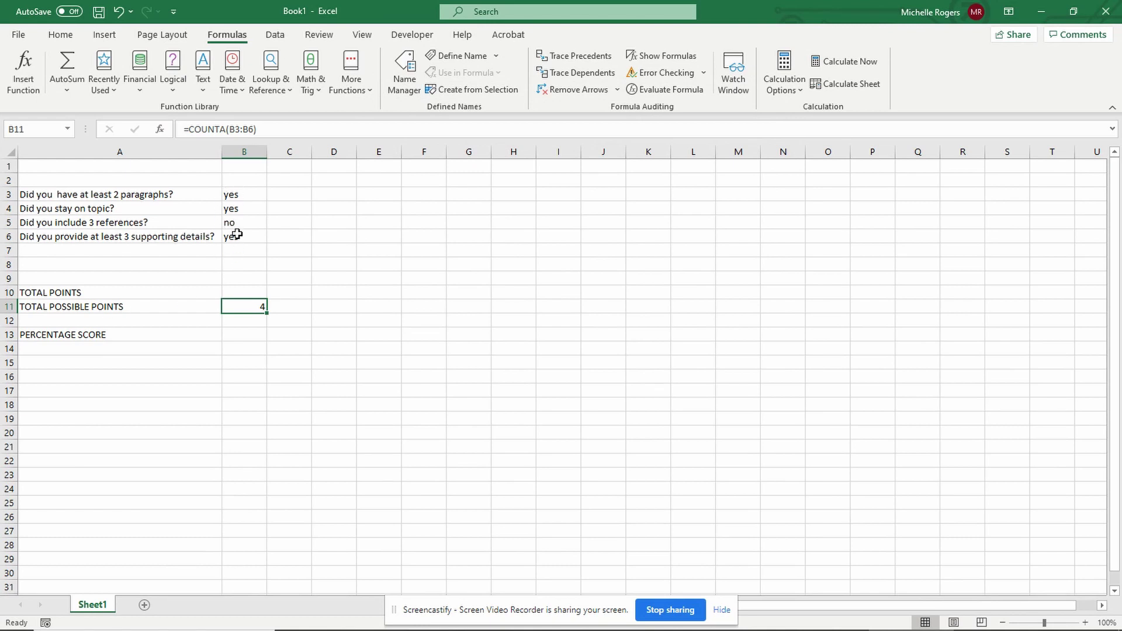
For B10, search Insert Function for 'count', compare the count functions and choose COUNTIF.
left_click(240, 293)
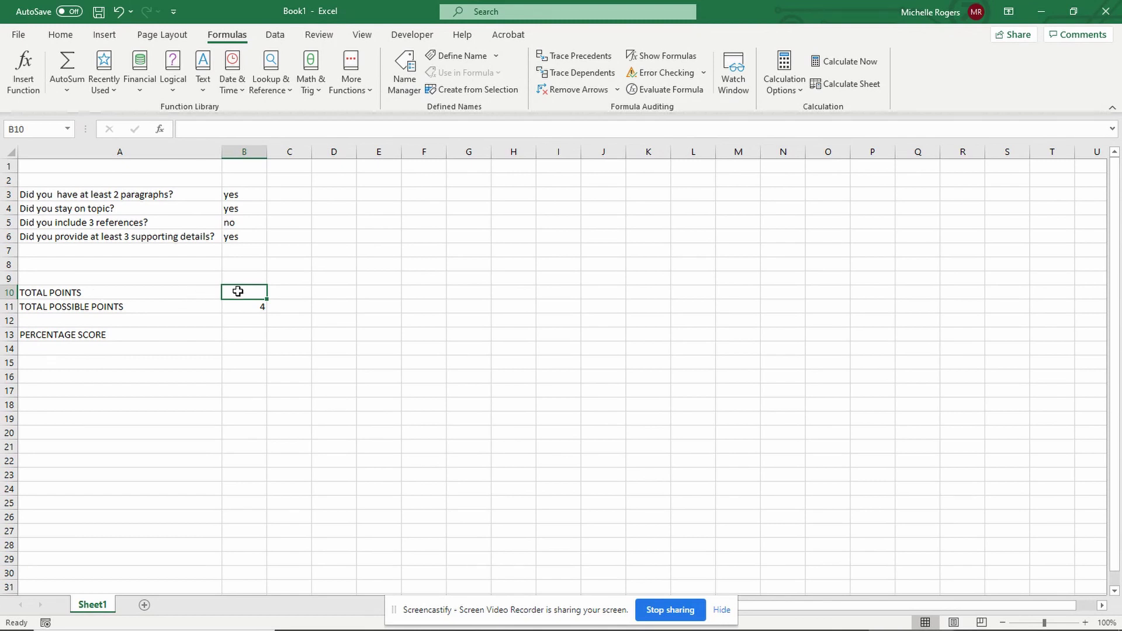
left_click(18, 84)
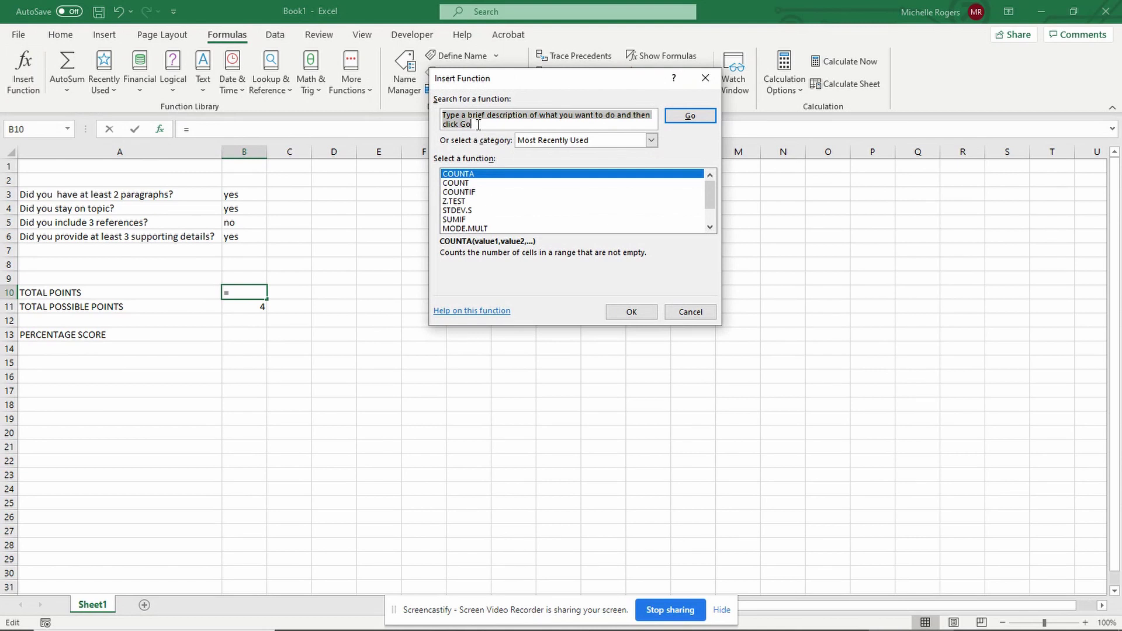
type("count")
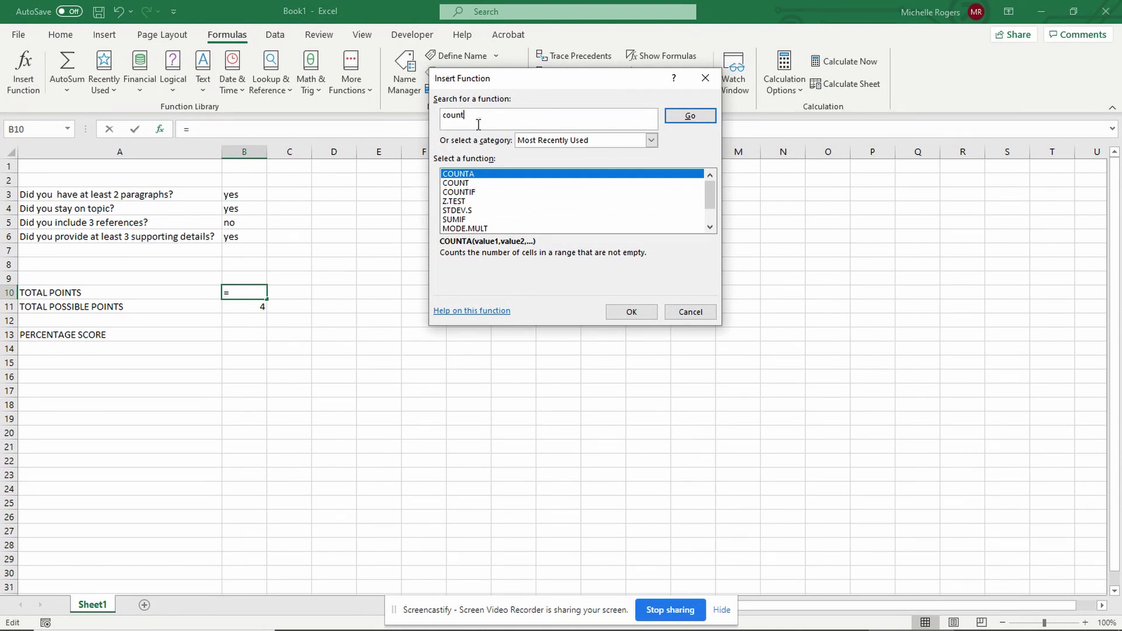
key("Return")
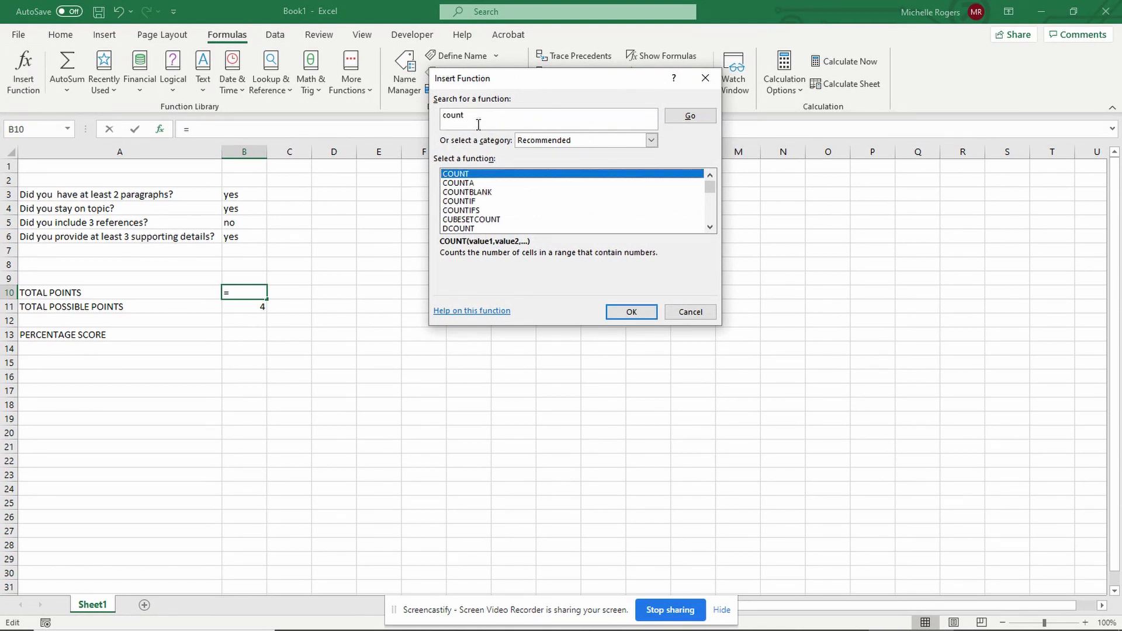
left_click(471, 184)
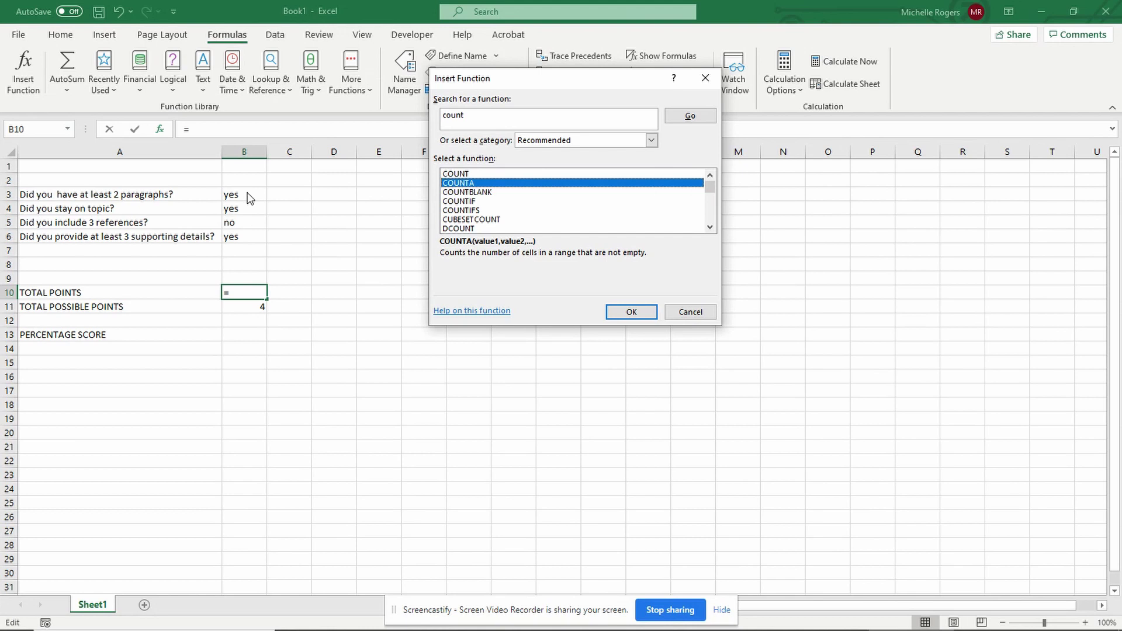
left_click(469, 193)
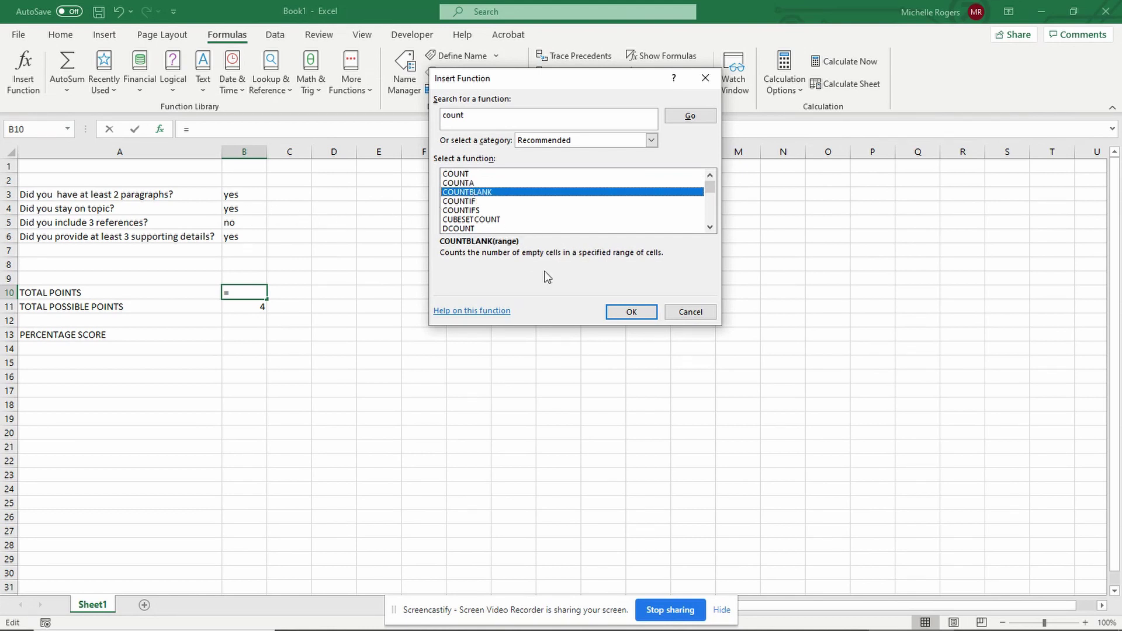
left_click(476, 210)
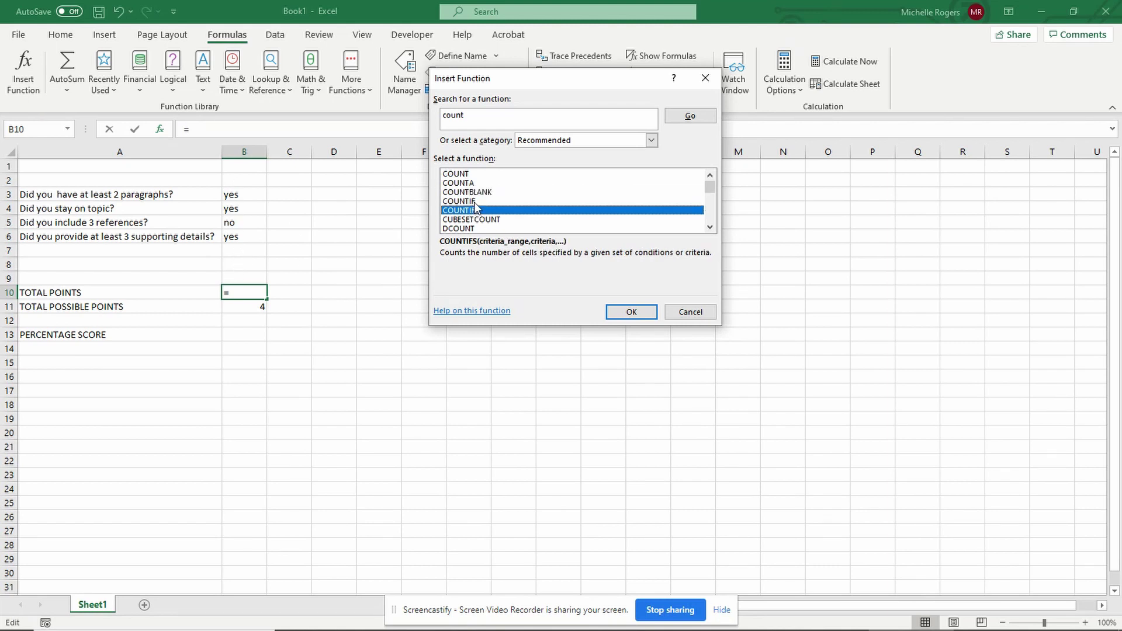
left_click(474, 201)
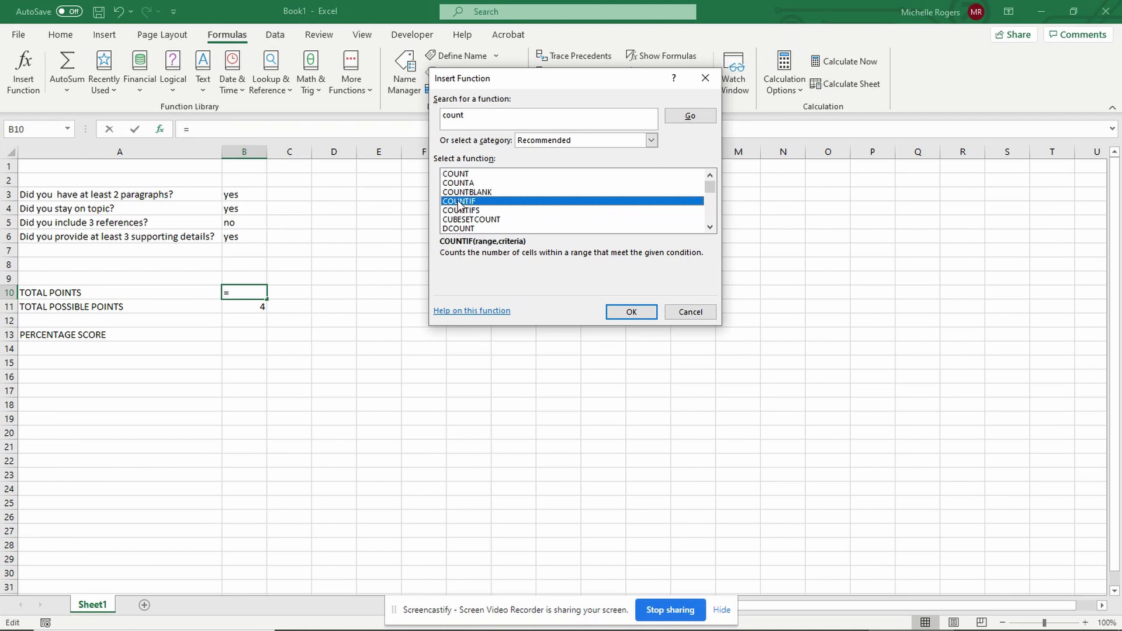
left_click(631, 307)
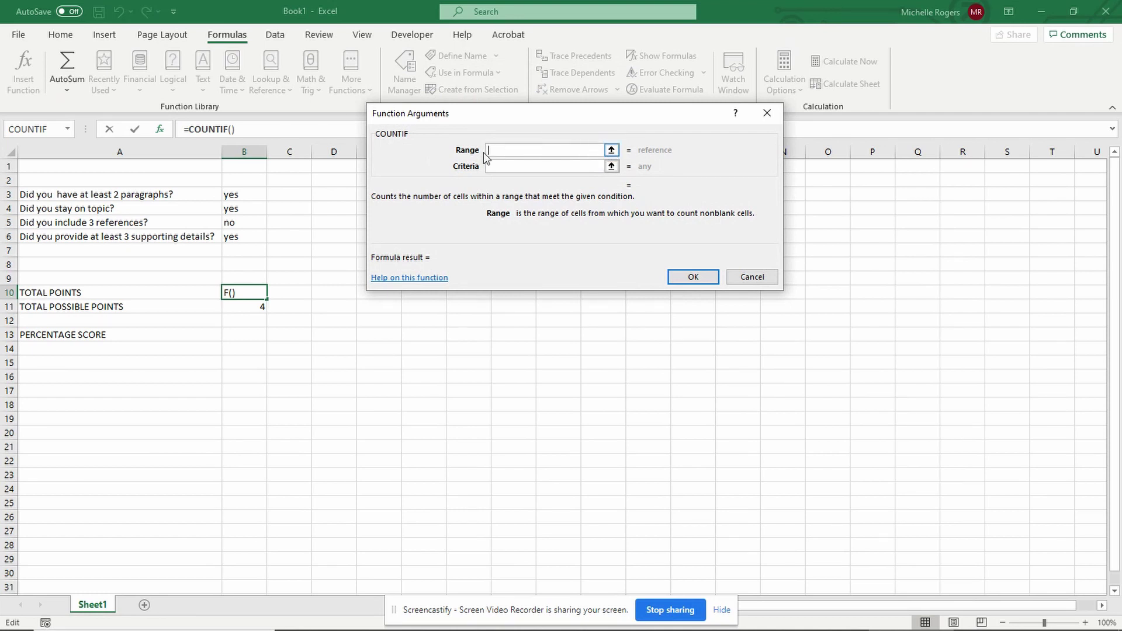
Set COUNTIF's range to B3:B6 and criteria to yes, giving =COUNTIF(B3:B6,"yes") = 3 in B10.
left_click(611, 150)
left_click_drag(242, 196, 242, 222)
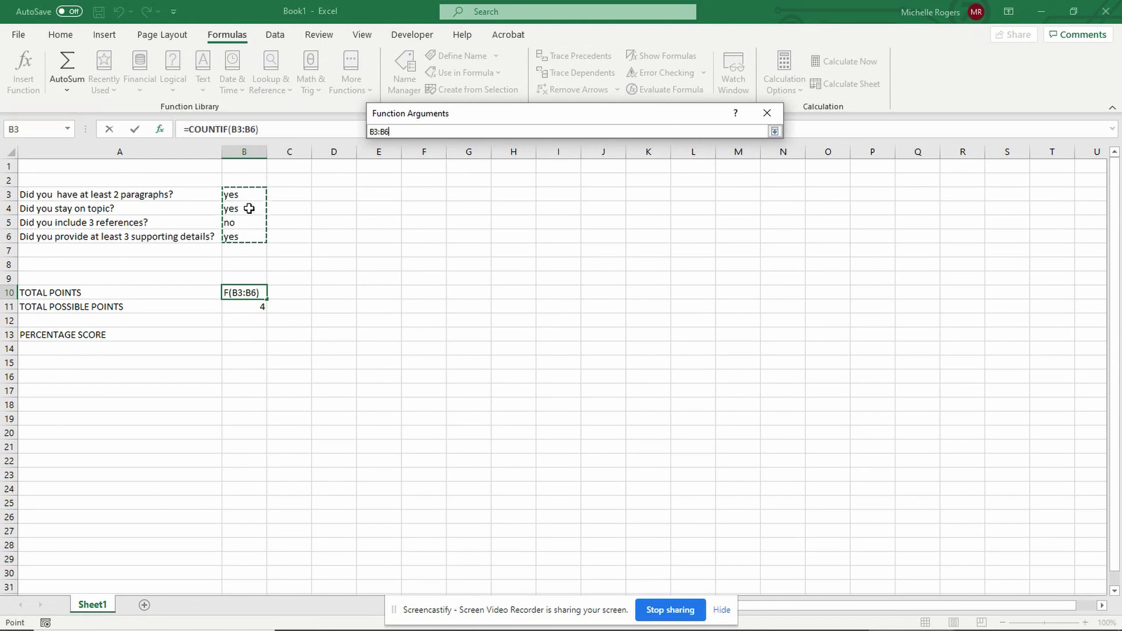
key("Return")
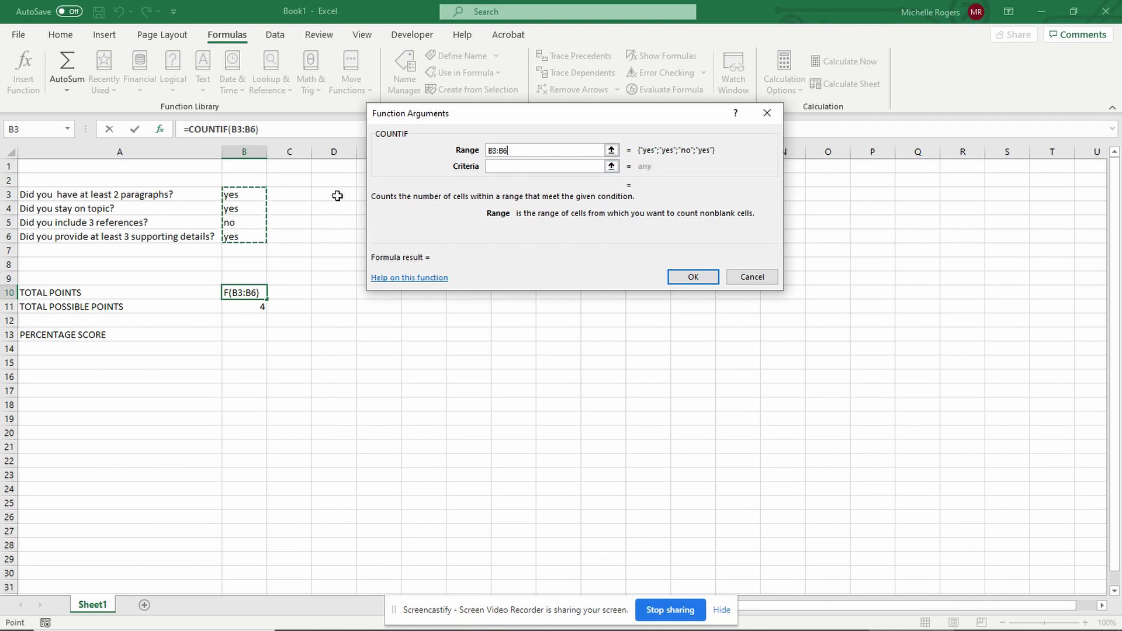
left_click(534, 166)
type("yes")
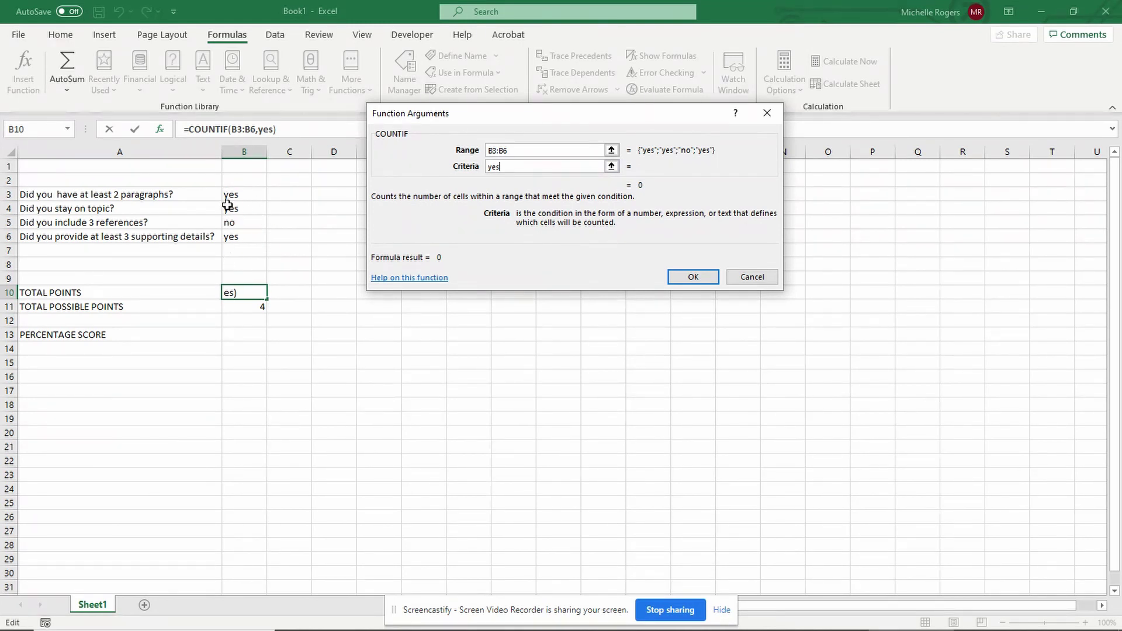
left_click(694, 278)
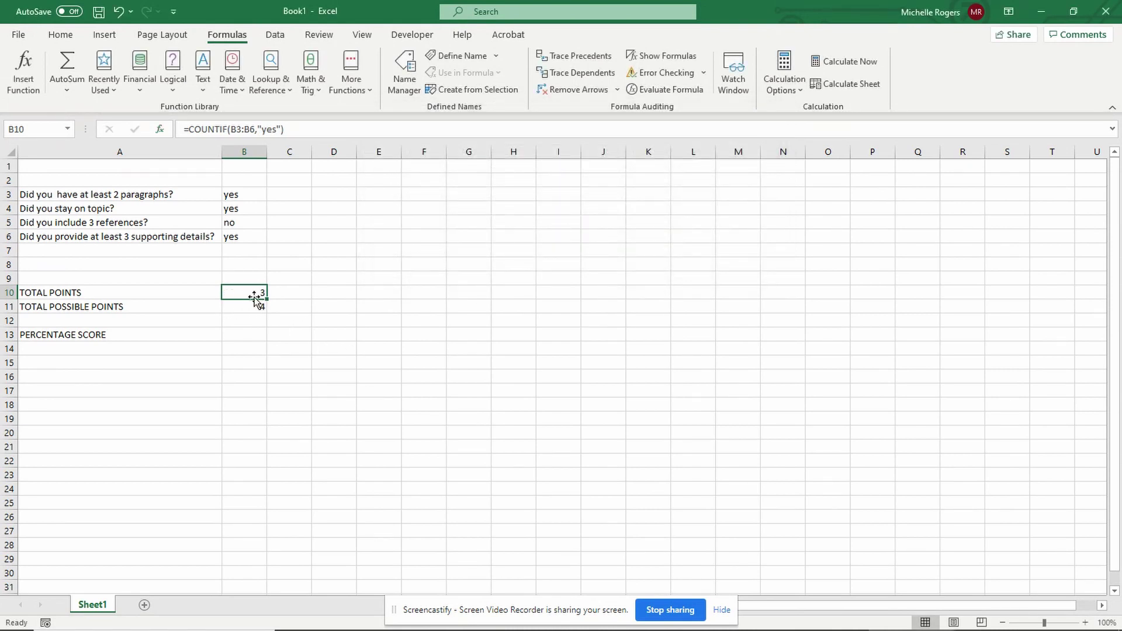
left_click(241, 210)
type("no")
key("Return")
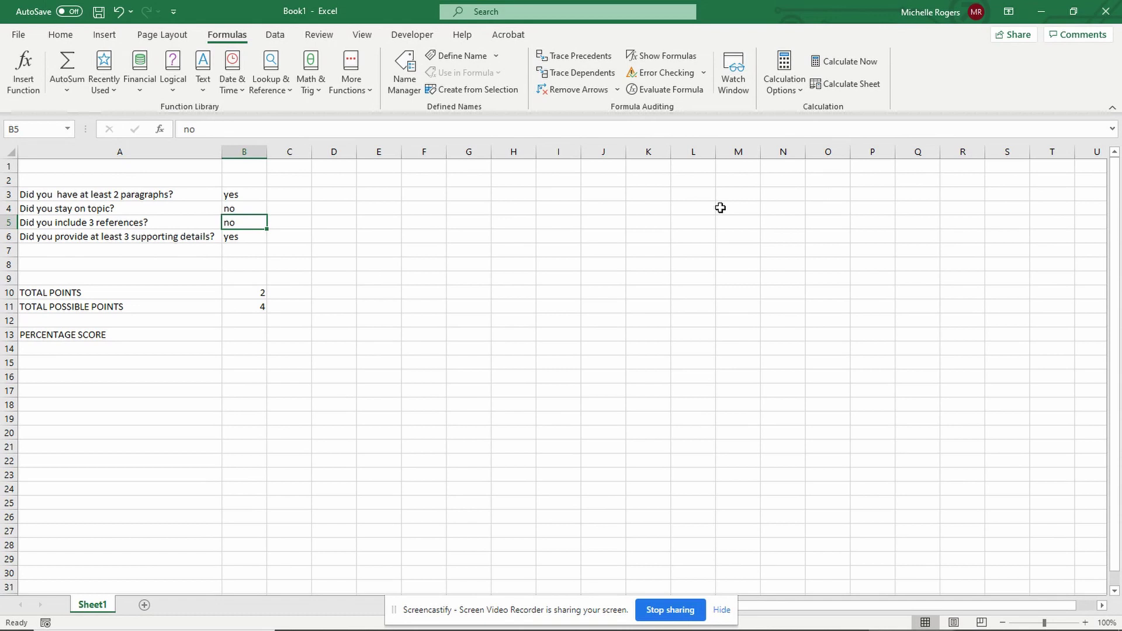
key("Up")
key("Up")
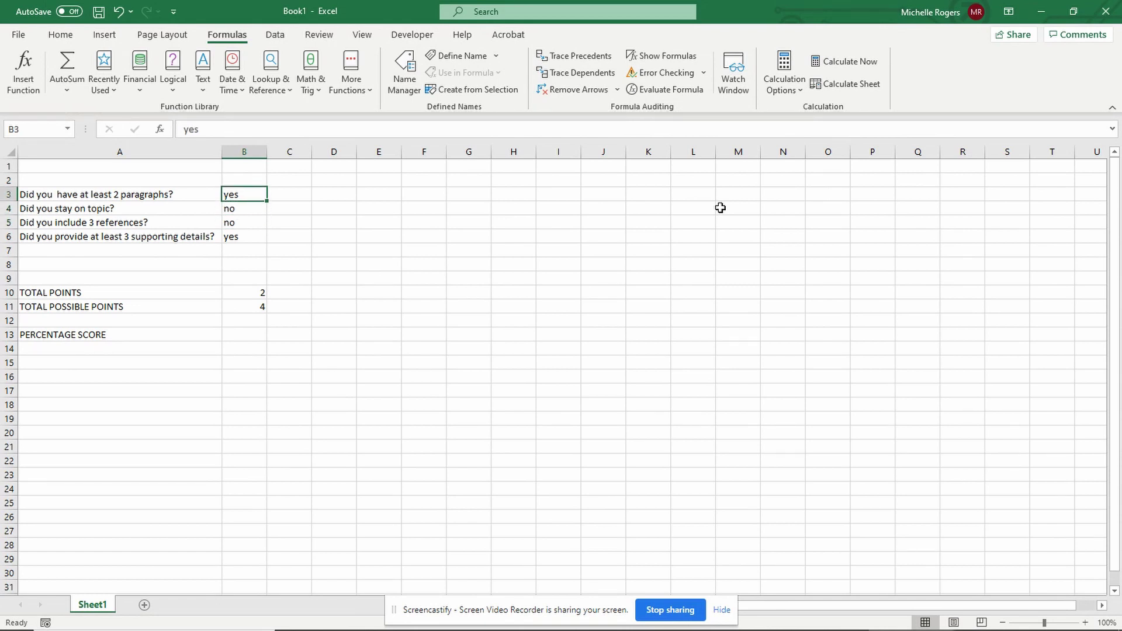
key("ctrl+z")
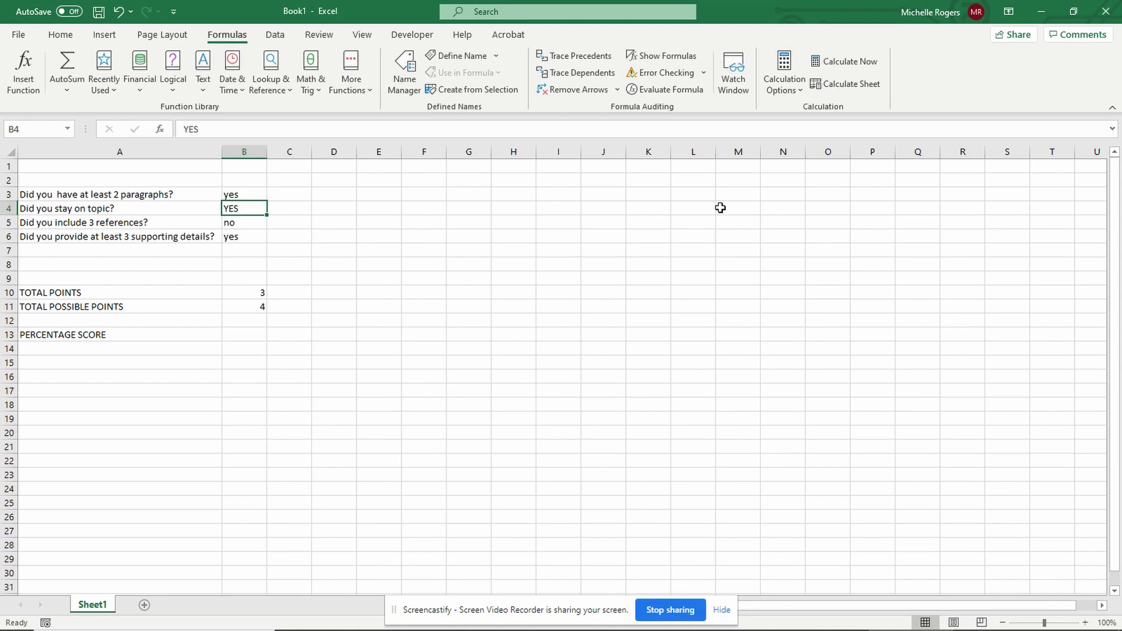
type("yess")
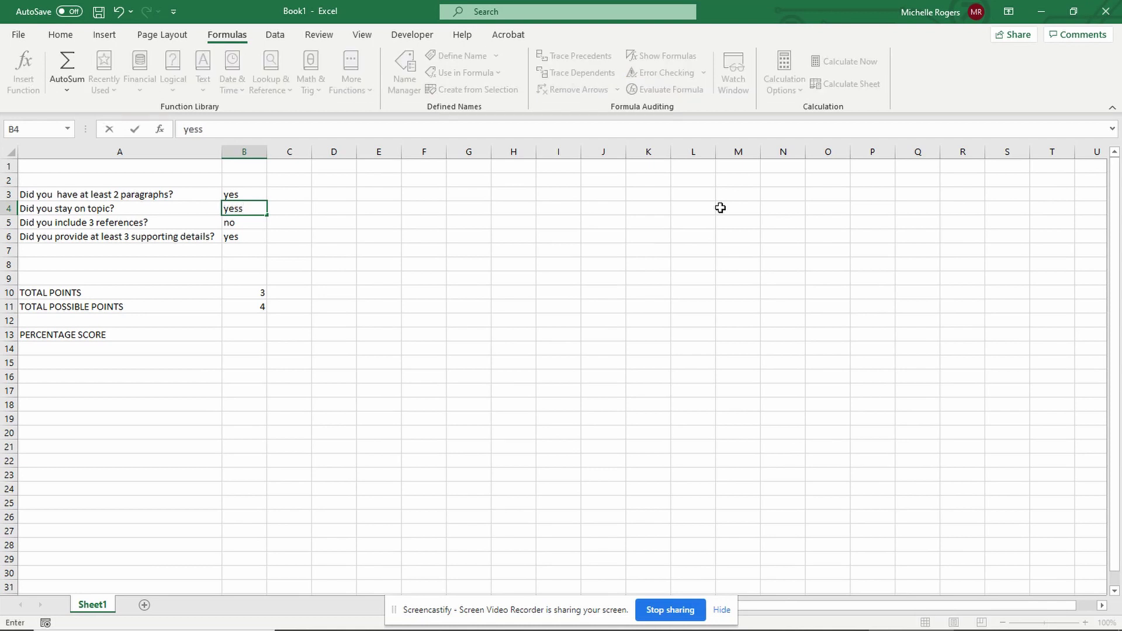
key("Return")
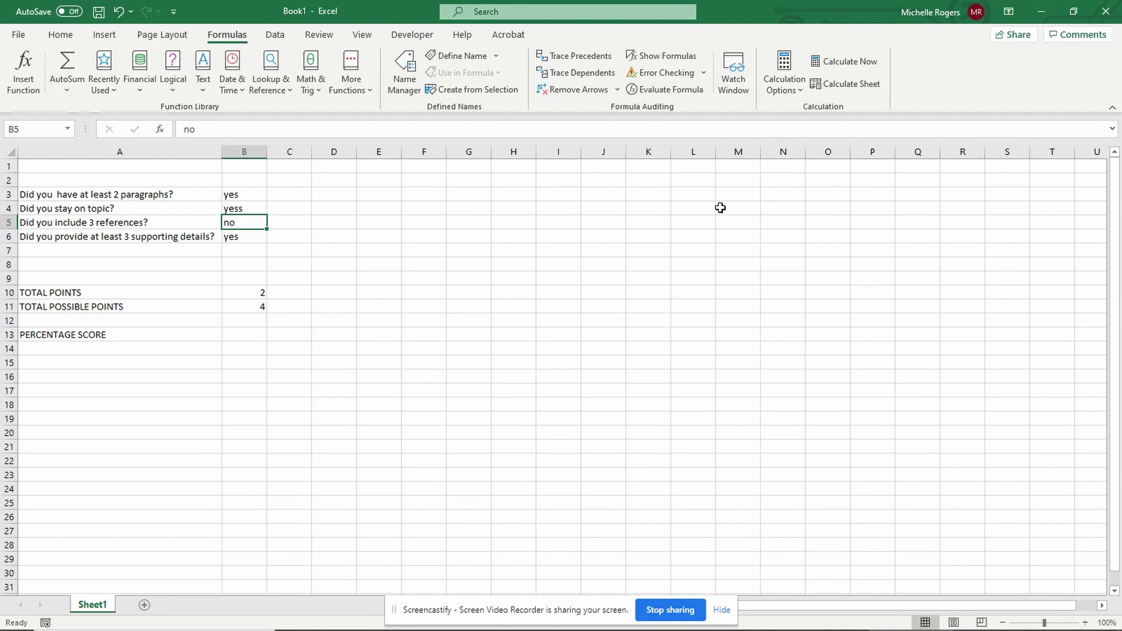
key("Up")
key("F2")
key("BackSpace")
key("Return")
type("maybe")
key("Return")
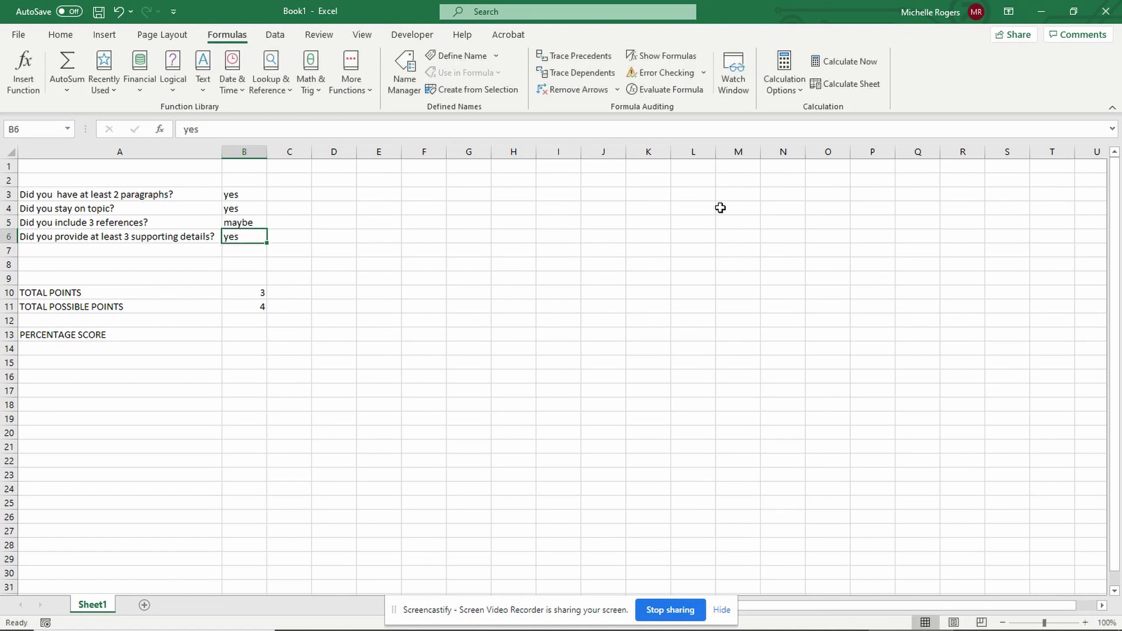
key("Down")
key("Down")
key("Down")
key("Down")
key("Up")
key("Up")
key("Up")
key("Up")
key("Up")
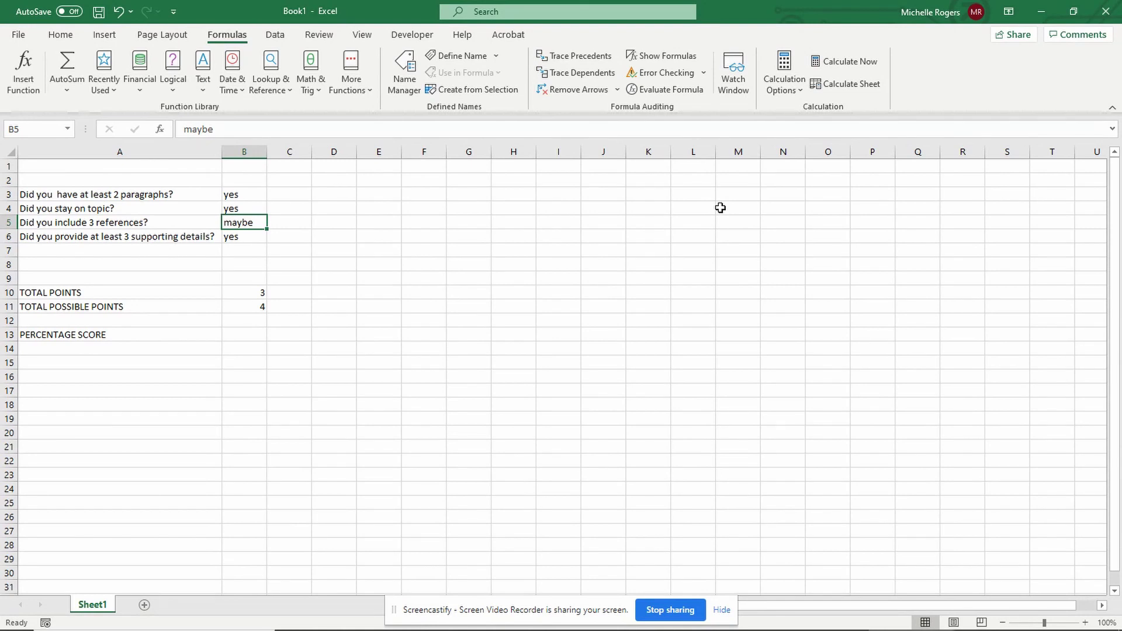
type("supercalifragilisti")
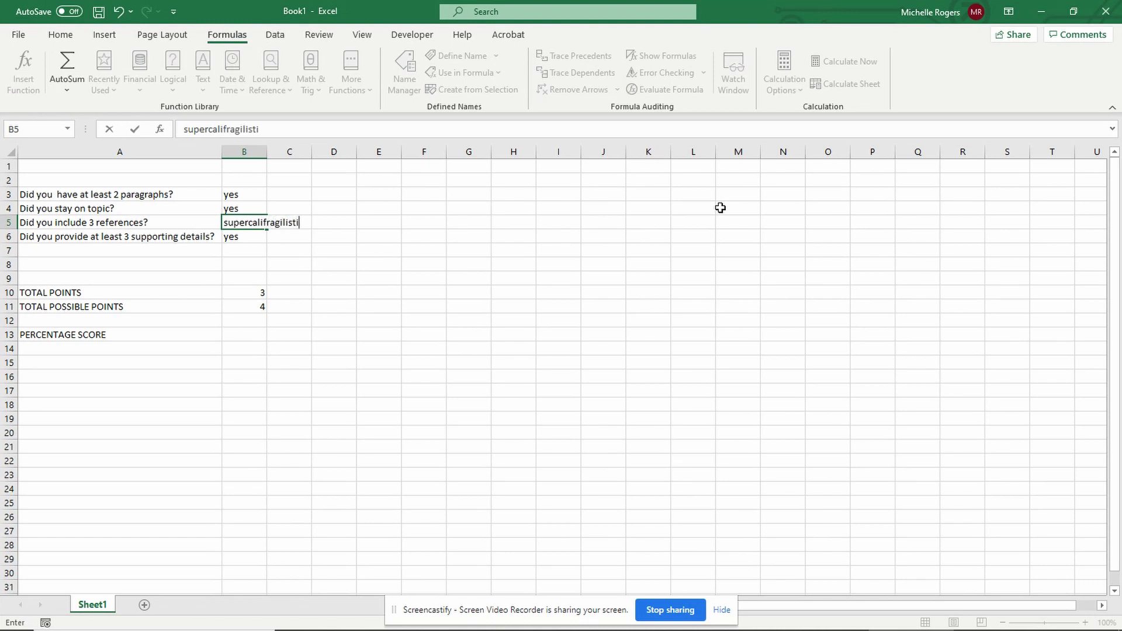
type("cexpealidous")
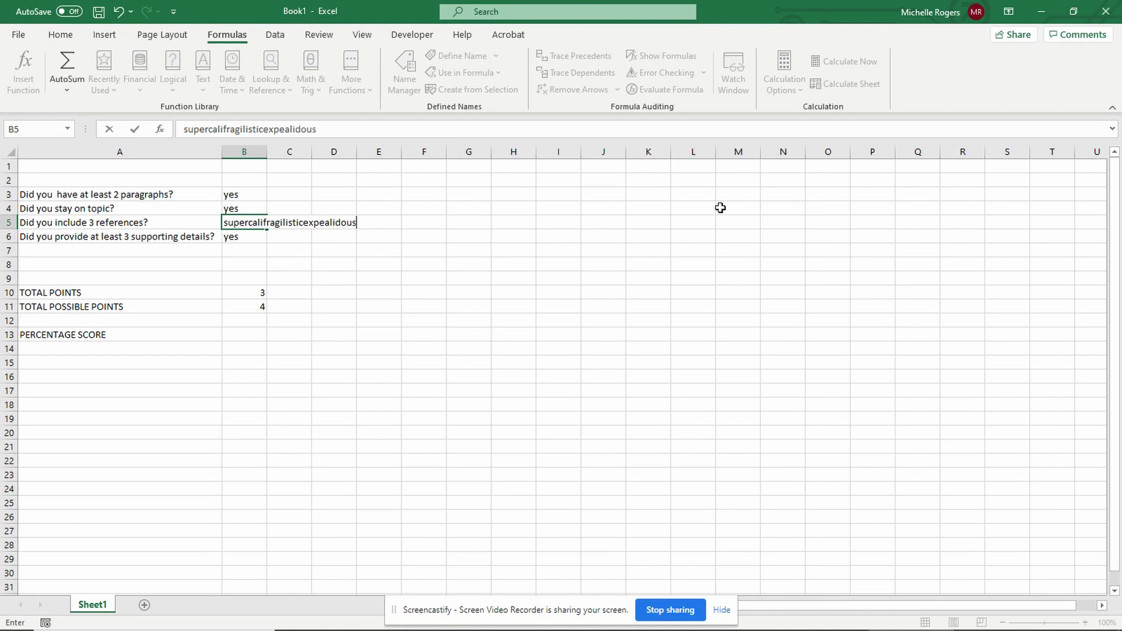
type("ious")
key("Return")
key("Down")
key("Down")
key("Down")
key("Down")
key("Up")
key("Up")
key("Up")
key("Up")
key("Up")
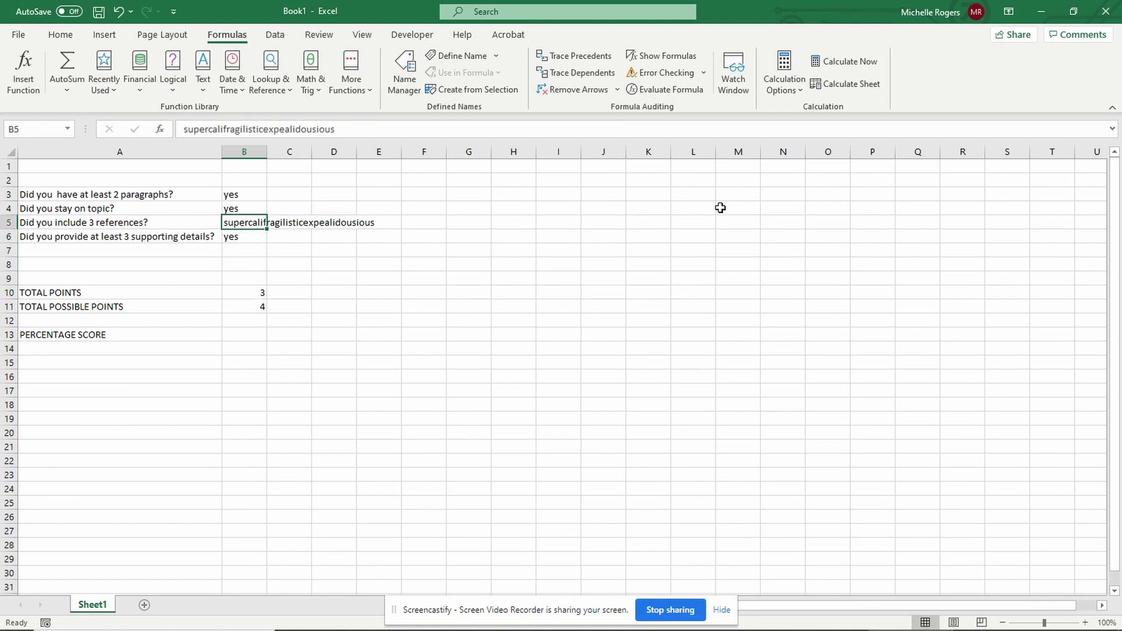
type("no")
key("Return")
key("Down")
key("Down")
key("Down")
key("Down")
key("Down")
key("Up")
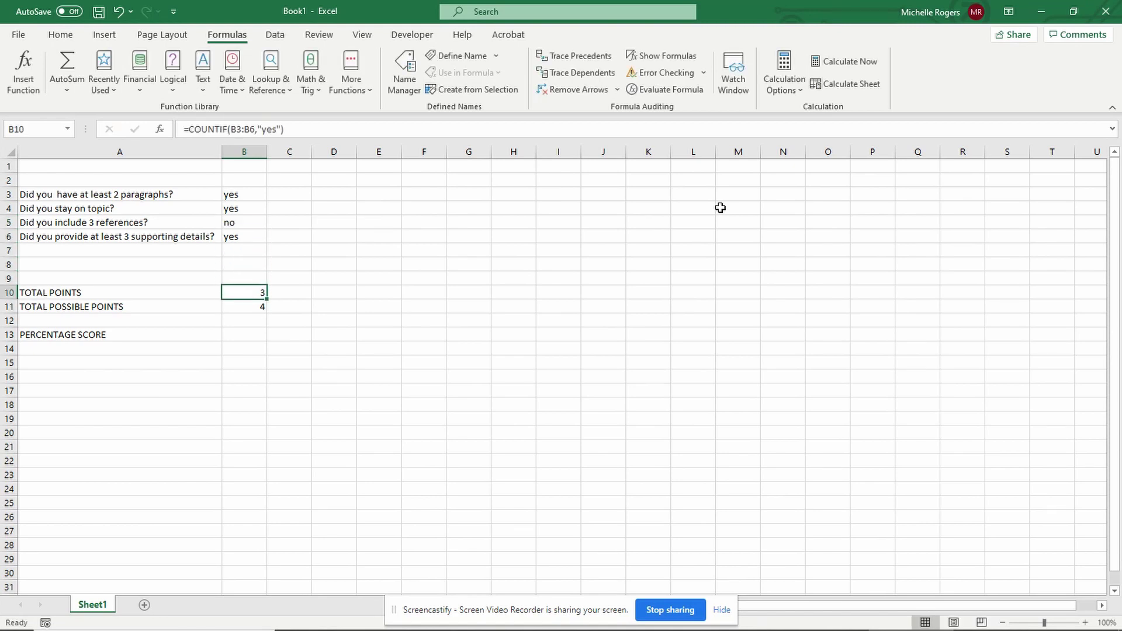
key("Up")
key("Up")
key("Up")
key("Up")
key("Up")
key("Up")
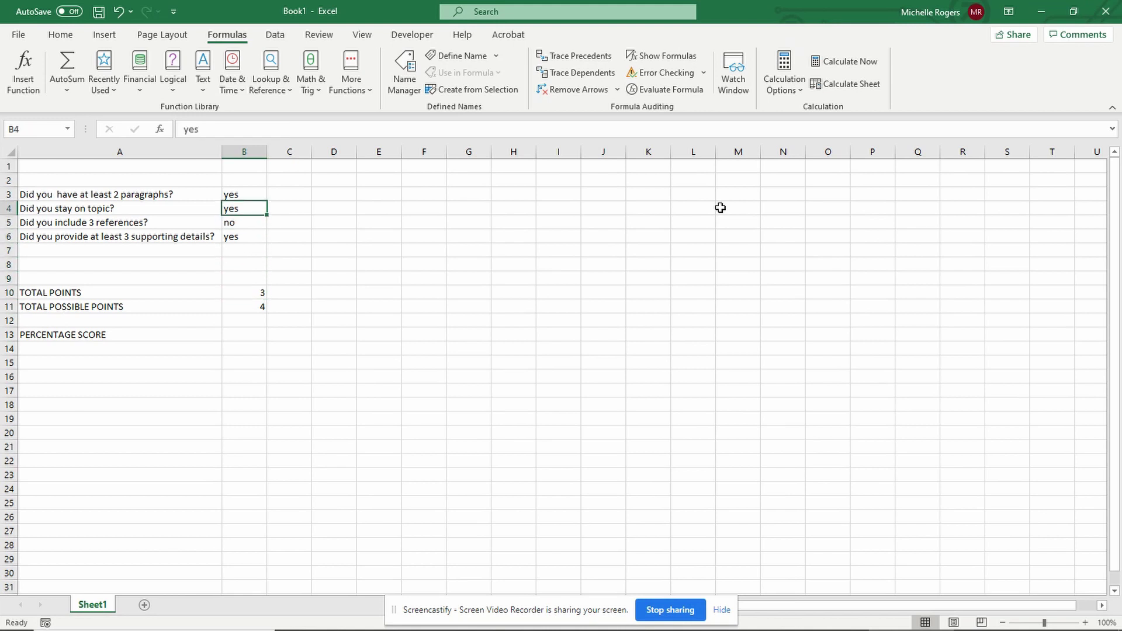
type("yees")
key("Return")
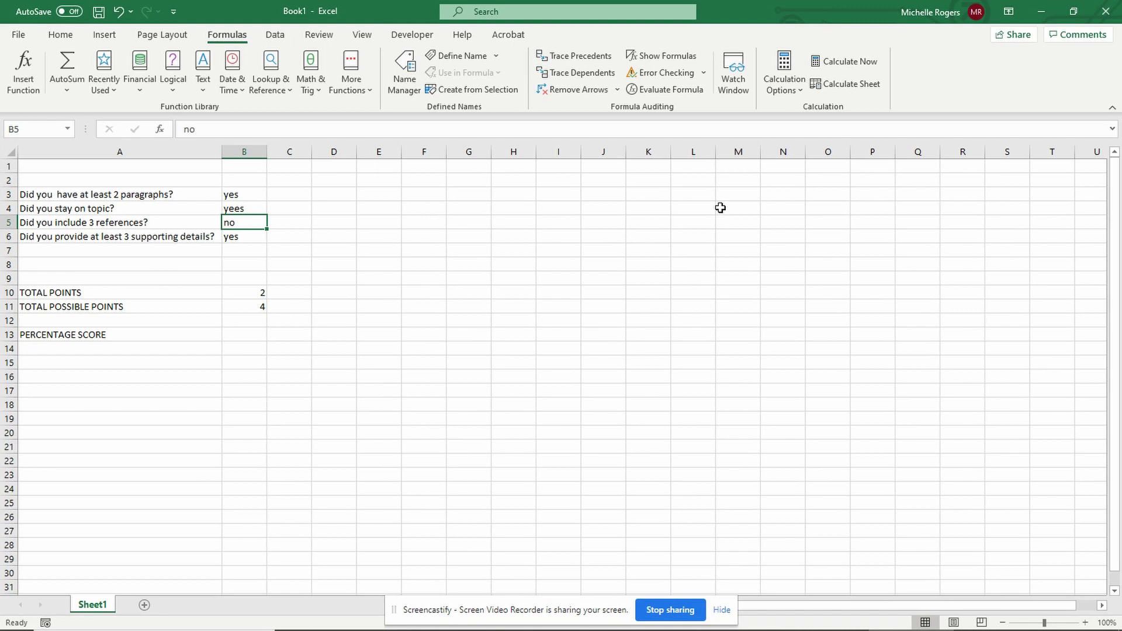
key("Up")
type("yes")
key("Return")
key("Down")
key("Down")
key("Down")
key("Down")
key("Down")
key("Down")
key("Down")
key("Down")
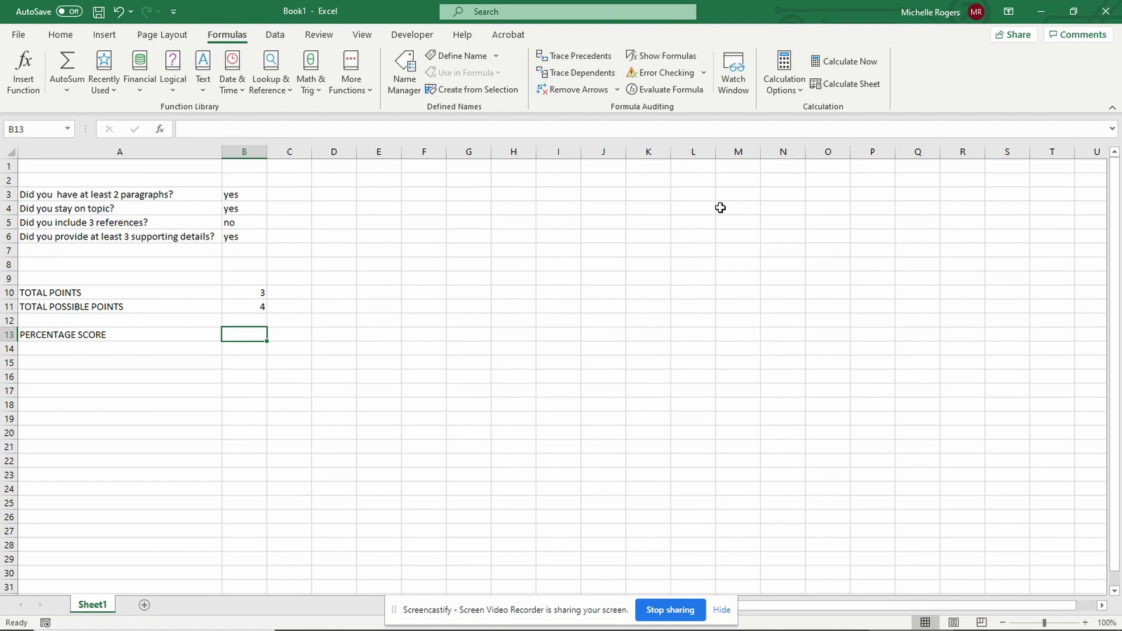
Enter =(B10/B11)*100 in B13, displaying 75.
type("=")
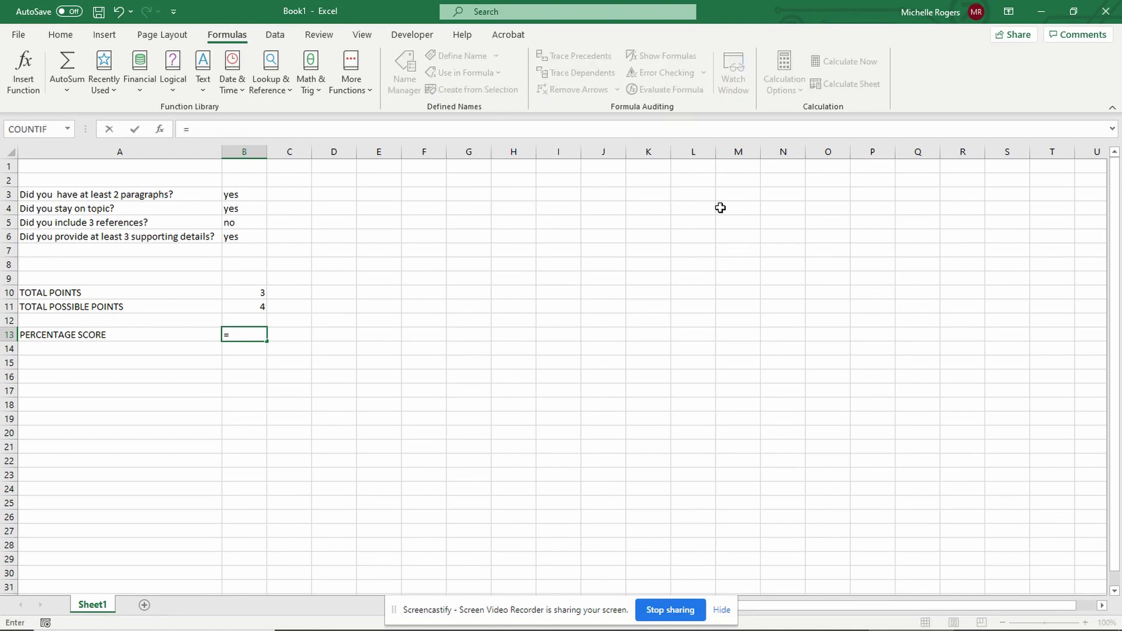
type("(")
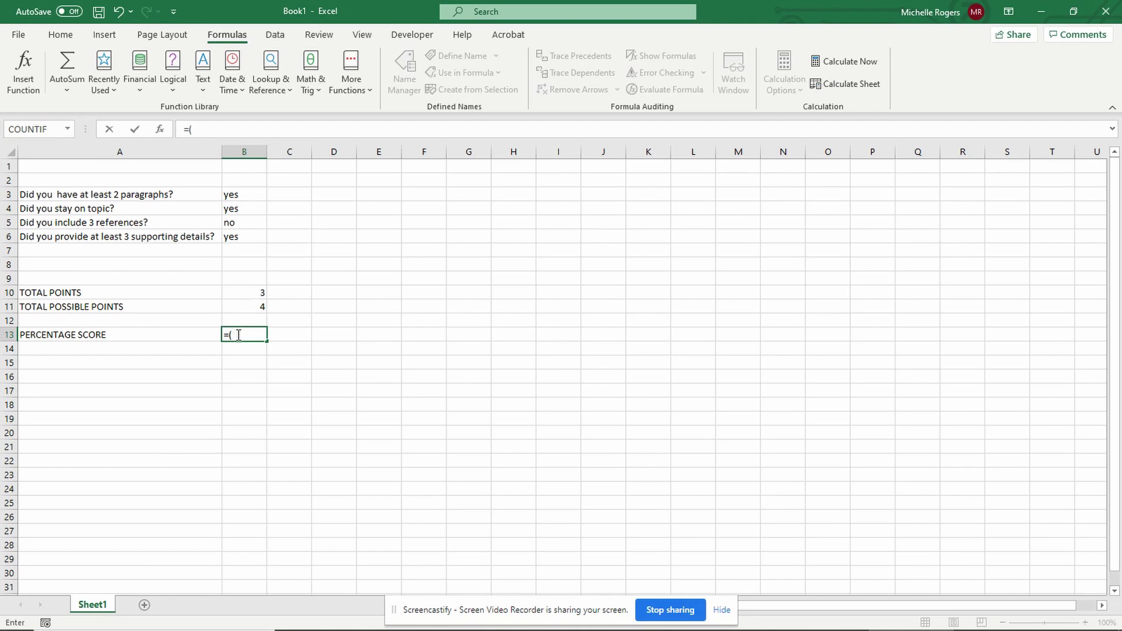
left_click(248, 293)
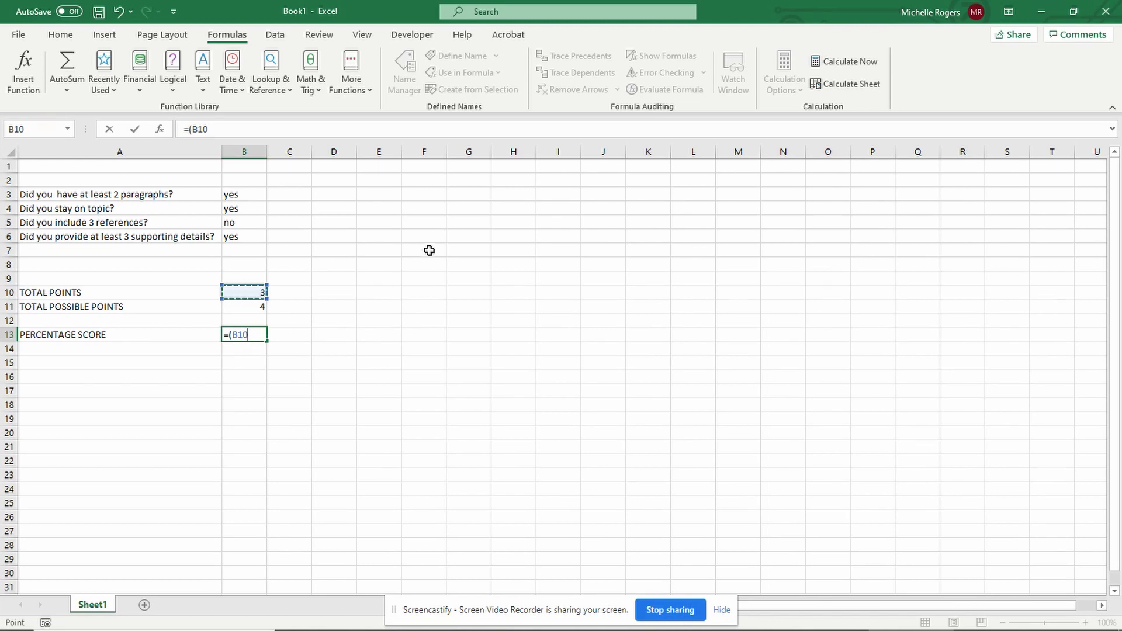
type("/")
left_click(249, 308)
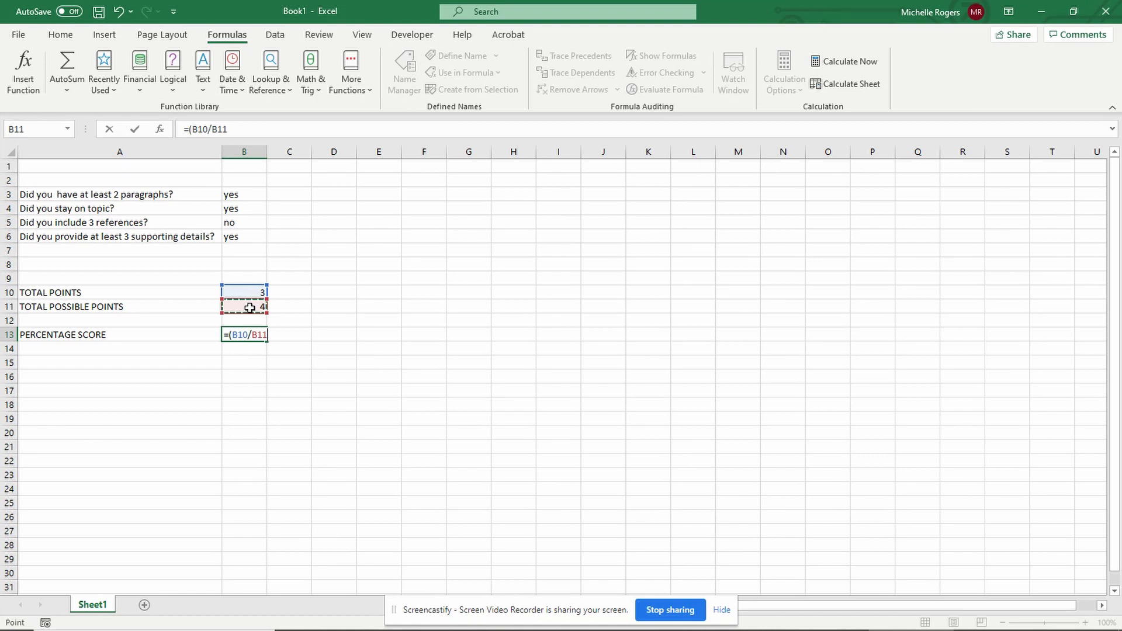
type(") * 100")
key("Return")
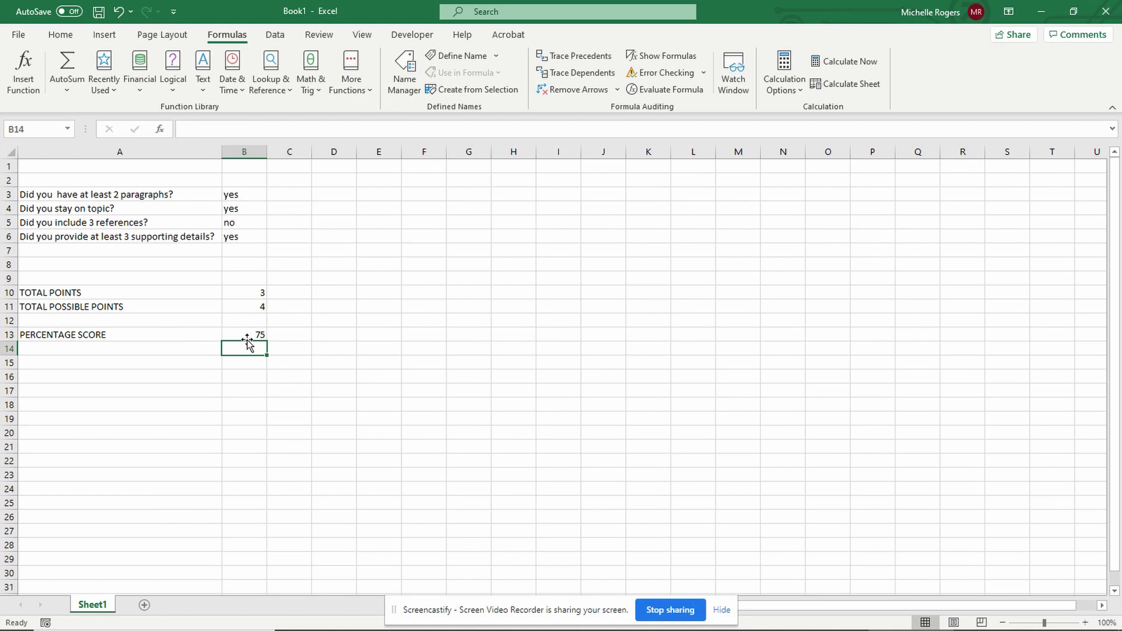
left_click(243, 210)
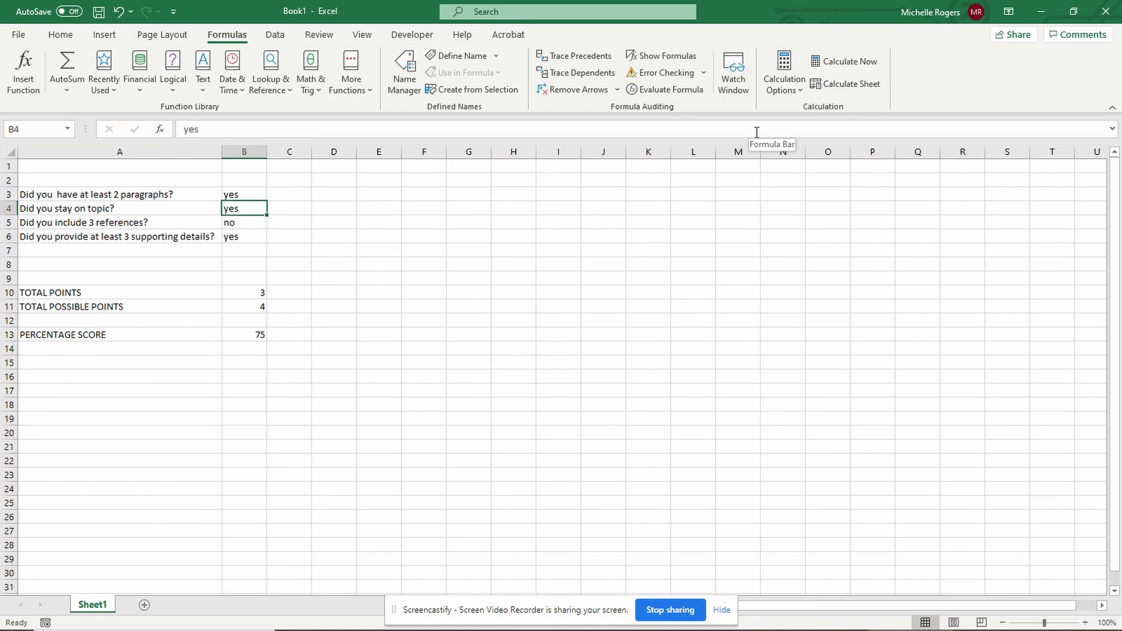
type("no")
key("Return")
key("Down")
key("Down")
key("Up")
type("no")
key("Return")
key("Up")
key("Up")
key("Up")
type("yes")
key("Return")
type("yes")
key("Return")
type("yes")
key("Return")
key("Up")
key("Up")
type("n")
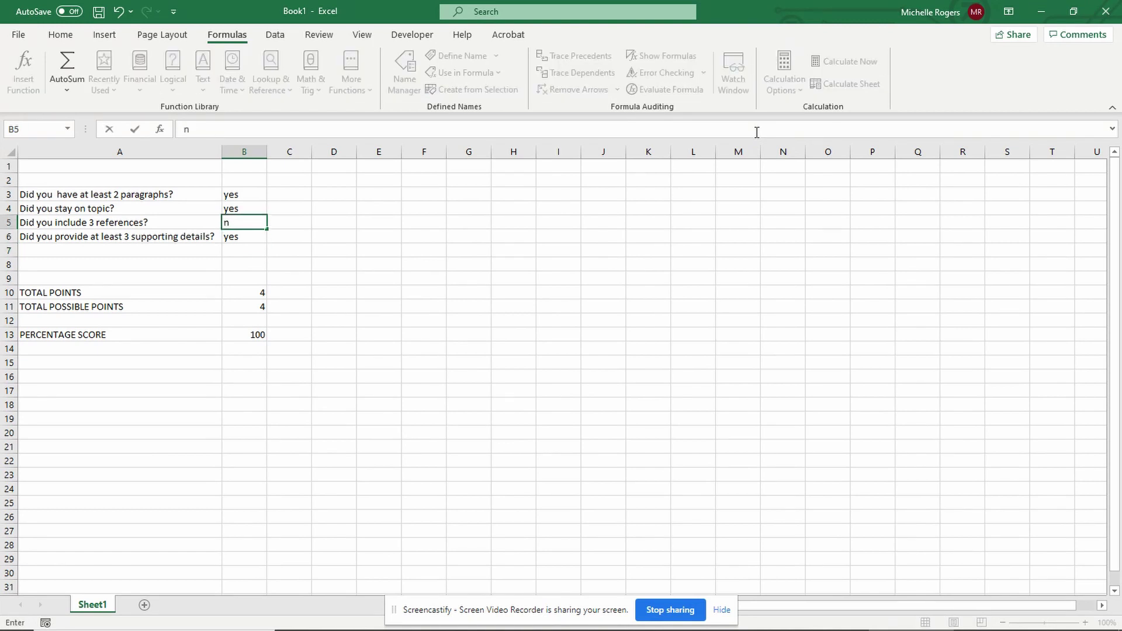
key("Return")
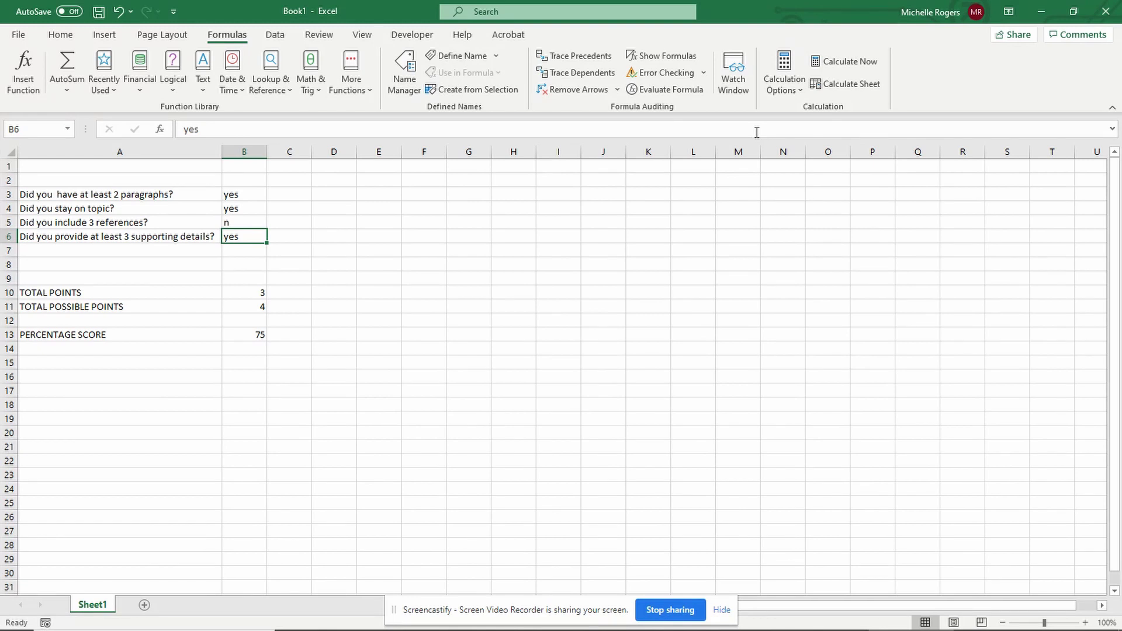
key("Up")
type("no")
key("Return")
Delete the answers from B3:B6 and type the list values yes and no into L3:L4.
left_click_drag(238, 195, 246, 237)
key("Delete")
left_click(691, 198)
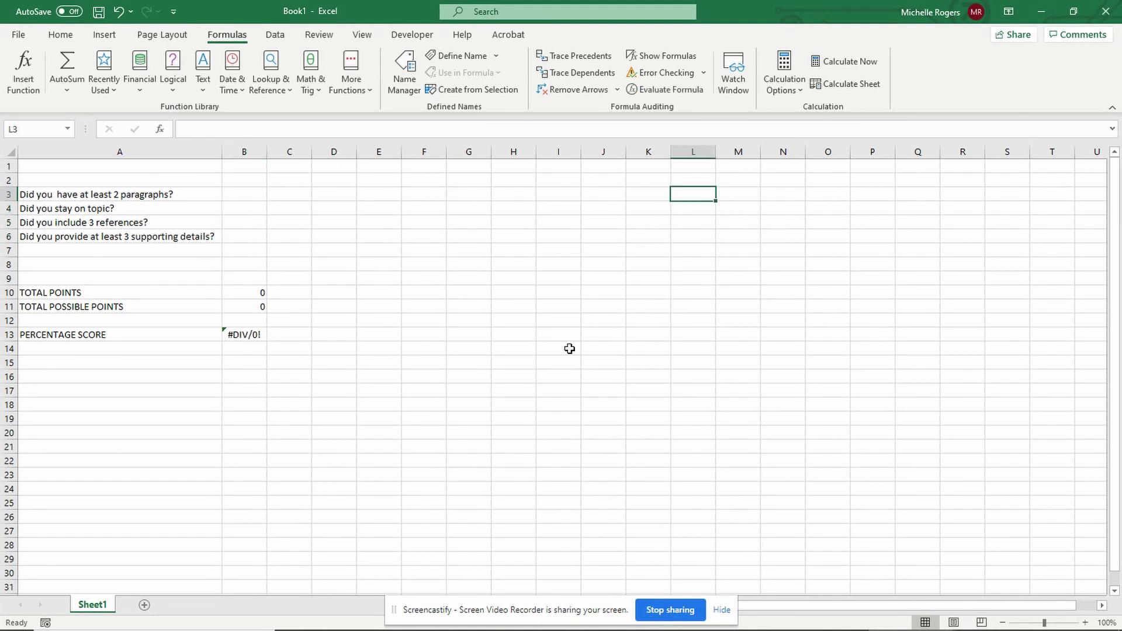
type("yes")
key("Return")
type("no")
key("Return")
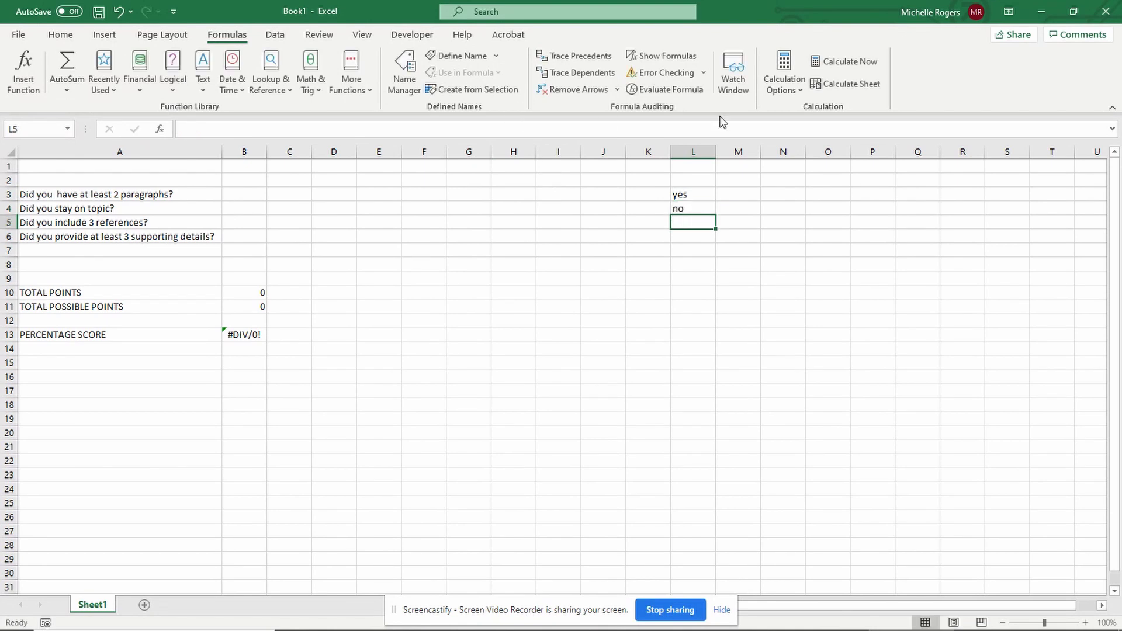
left_click(231, 195)
scroll(63, 47, "down", 4)
left_click(62, 40)
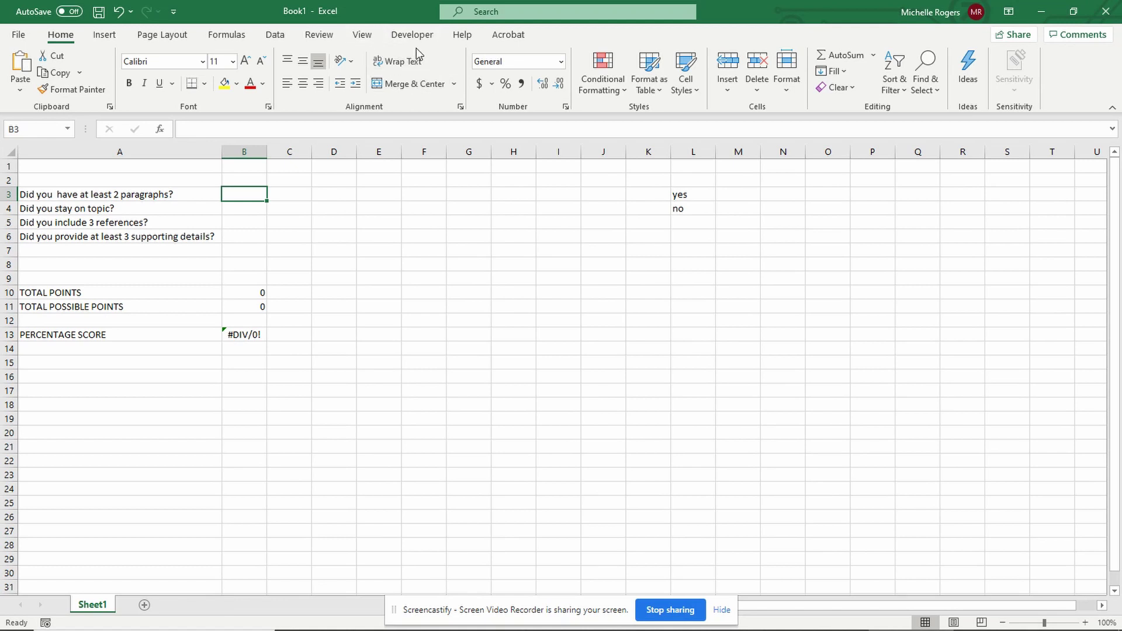
Enable the Developer tab under Excel Options > Customize Ribbon.
left_click(174, 14)
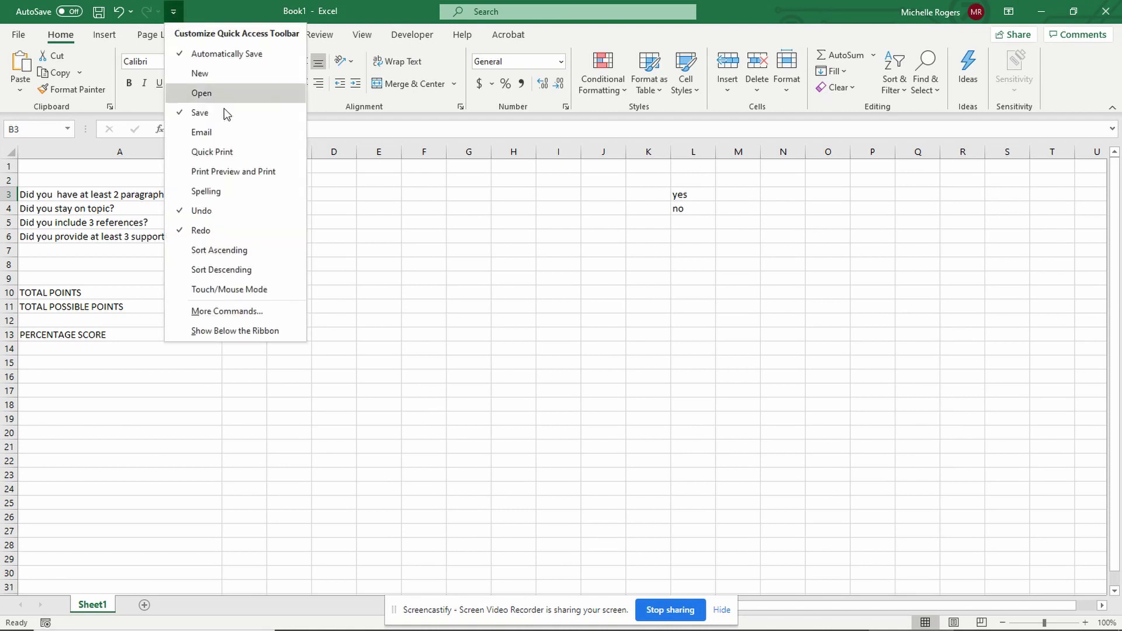
left_click(251, 313)
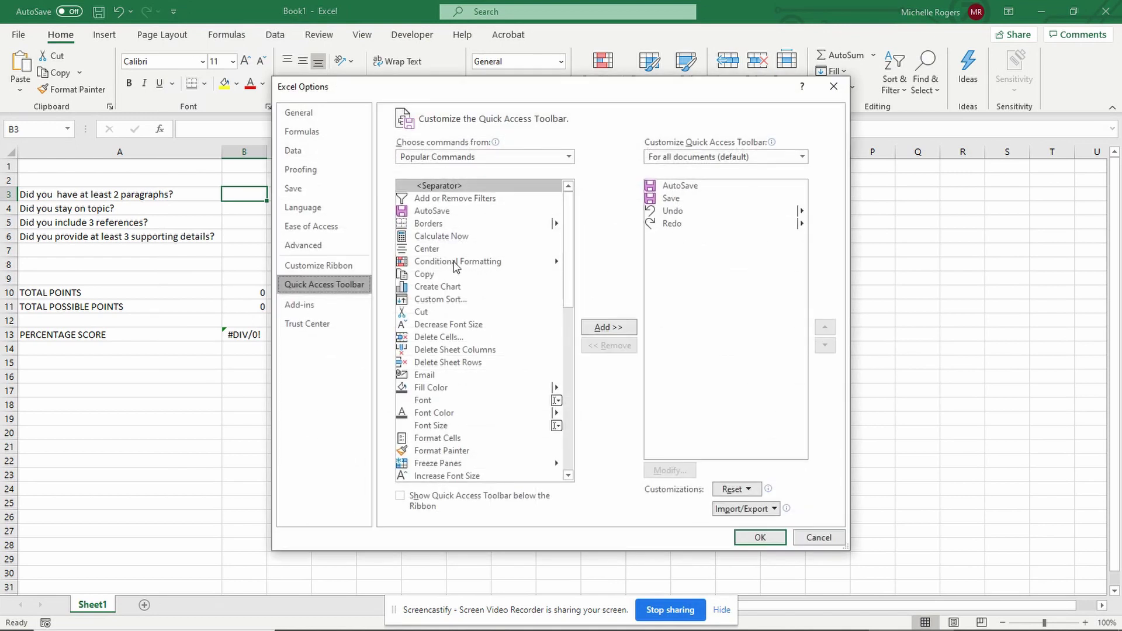
left_click(328, 271)
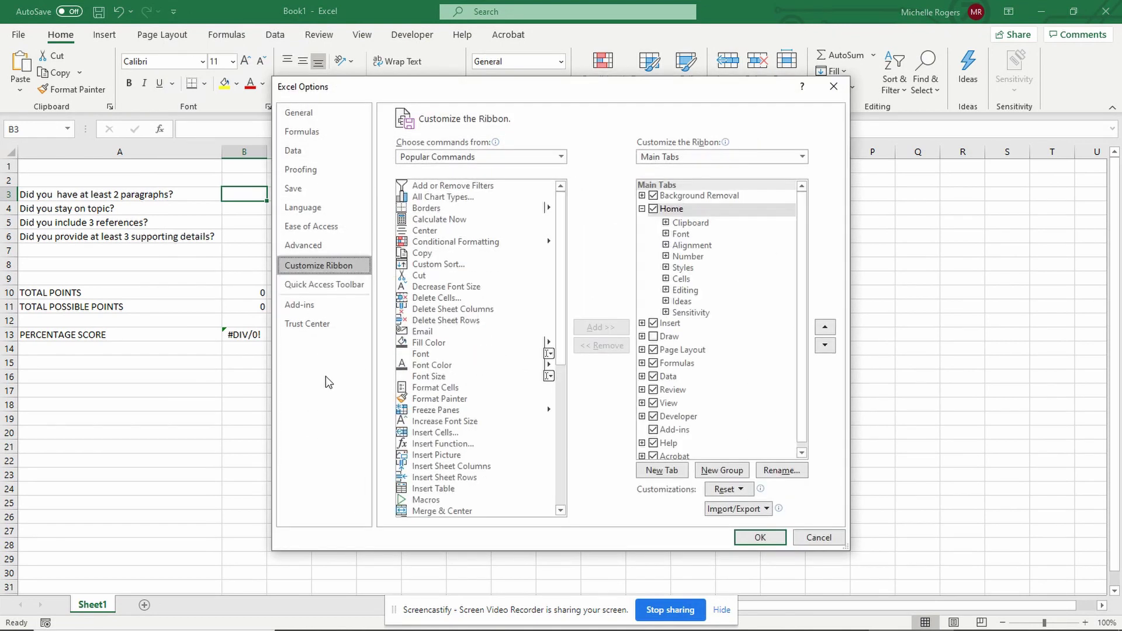
left_click(653, 418)
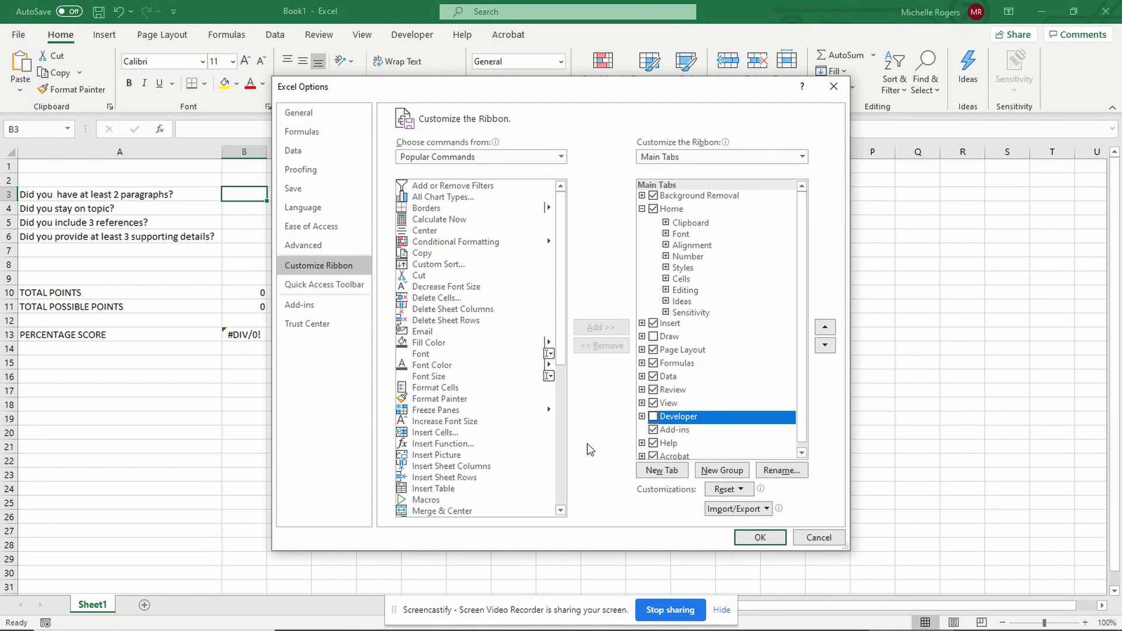
scroll(777, 390, "down", 1)
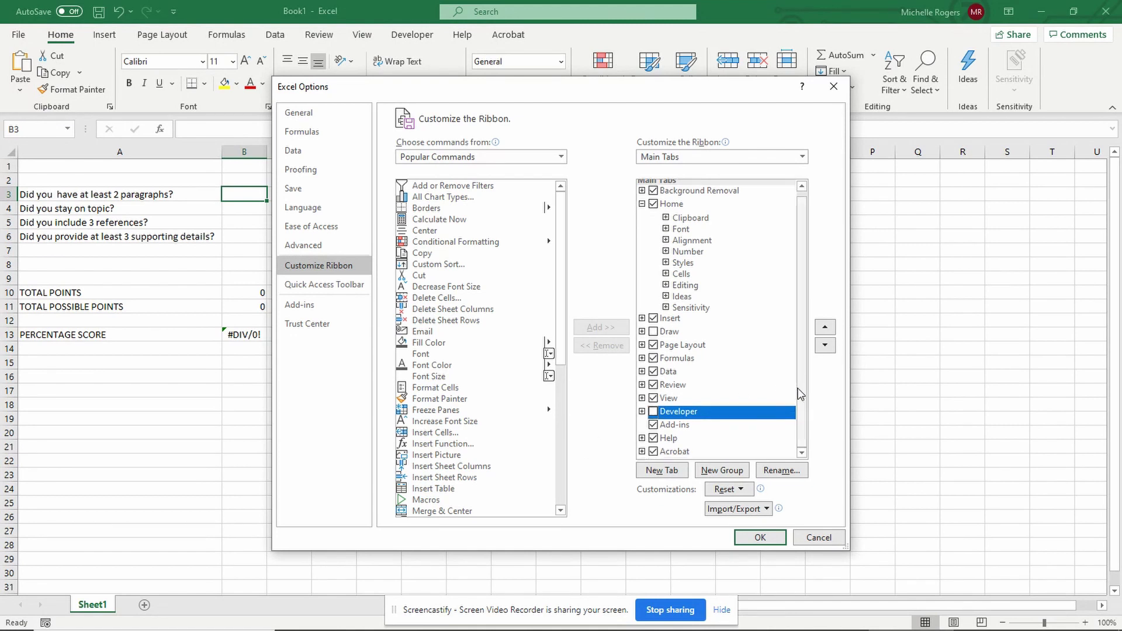
left_click(652, 412)
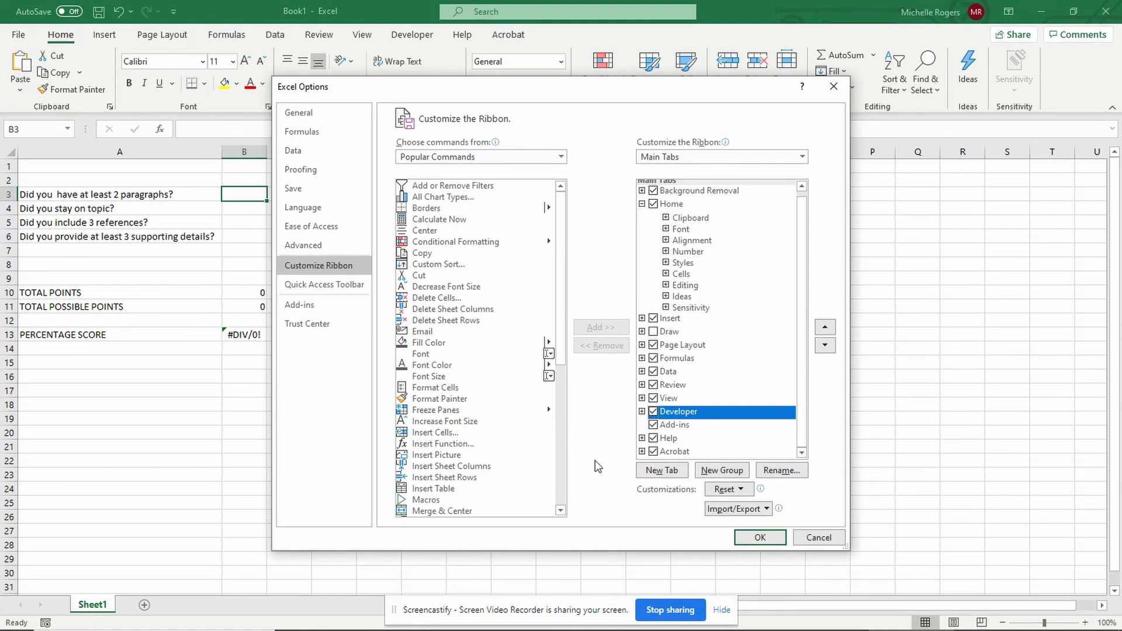
left_click(761, 538)
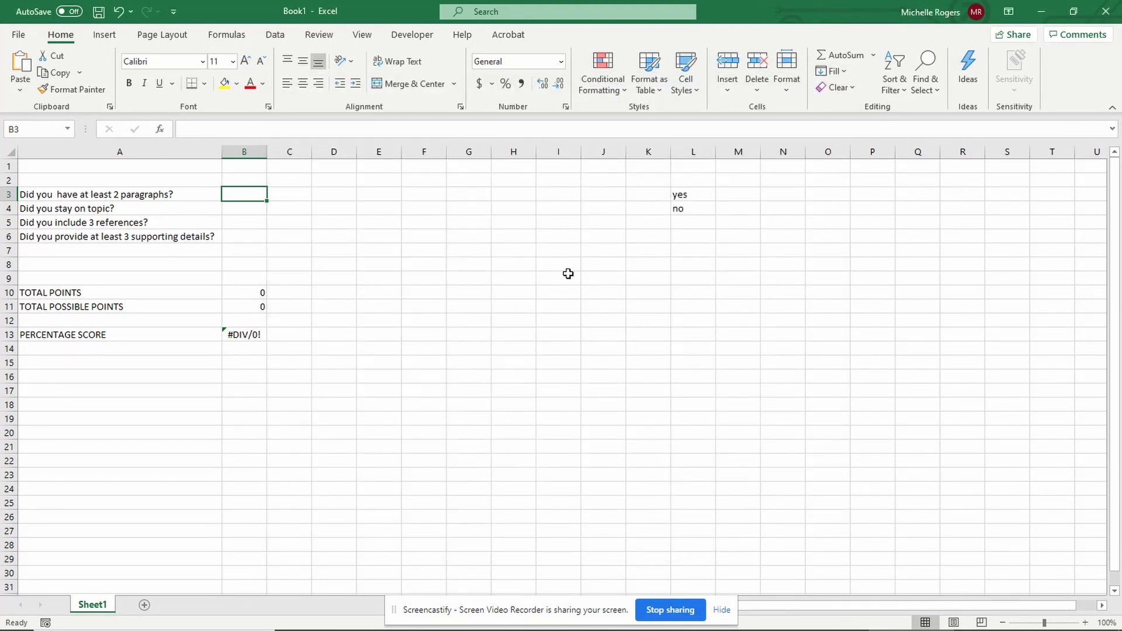
Show the Developer tab and drag rows 4 and 6 taller to make room beside the questions.
left_click(406, 36)
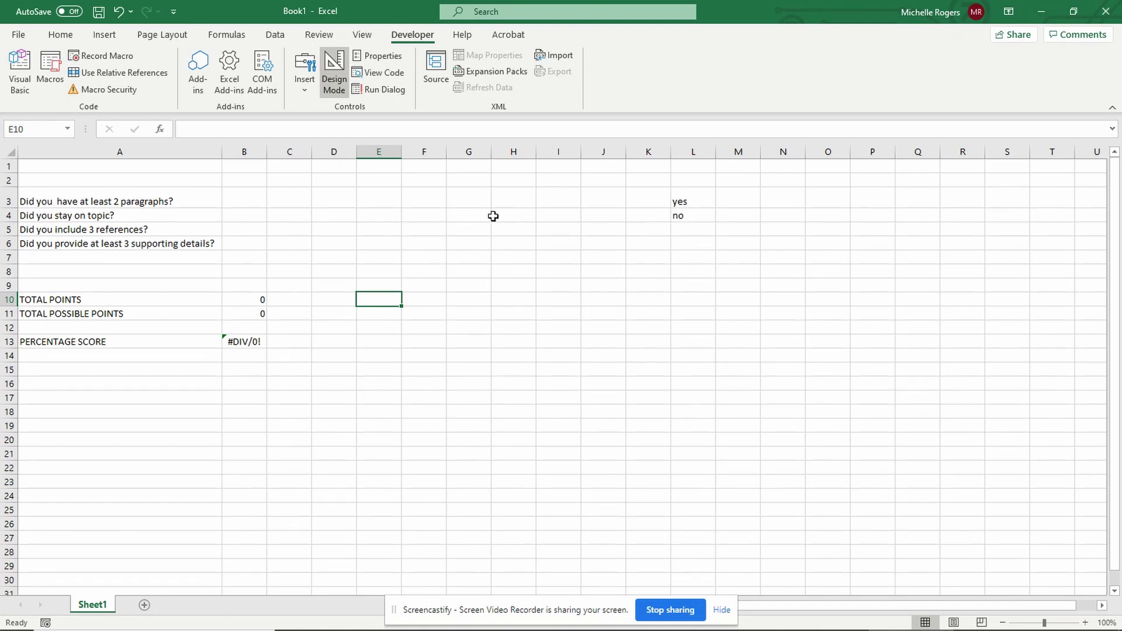
left_click(44, 204)
left_click(235, 201)
left_click(236, 214)
left_click_drag(12, 223, 12, 269)
left_click(337, 209)
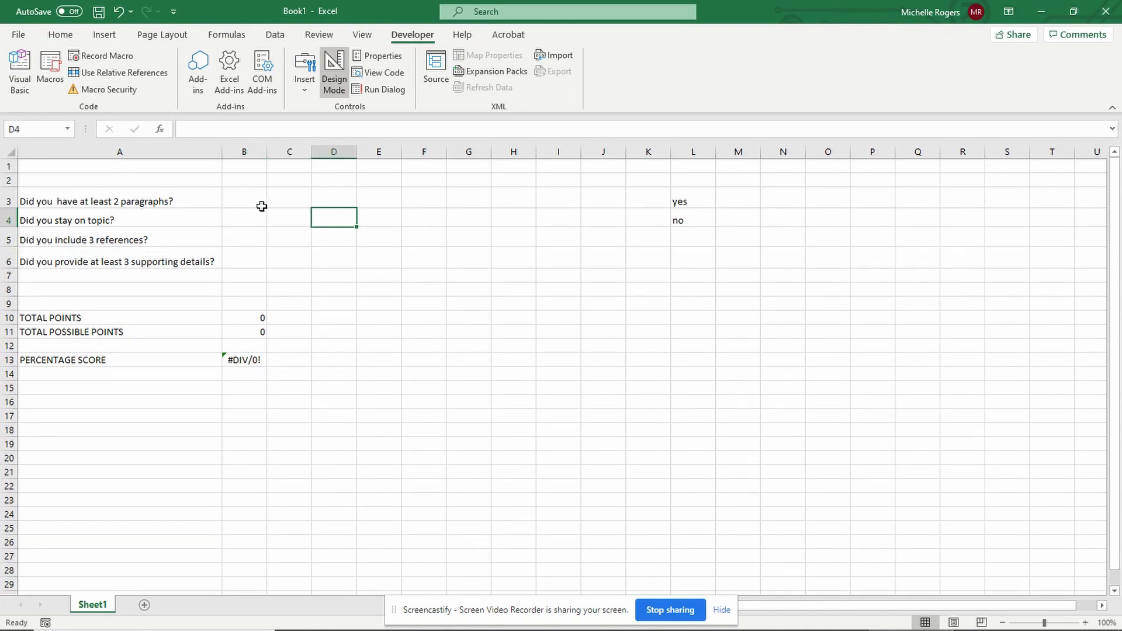
left_click(246, 200)
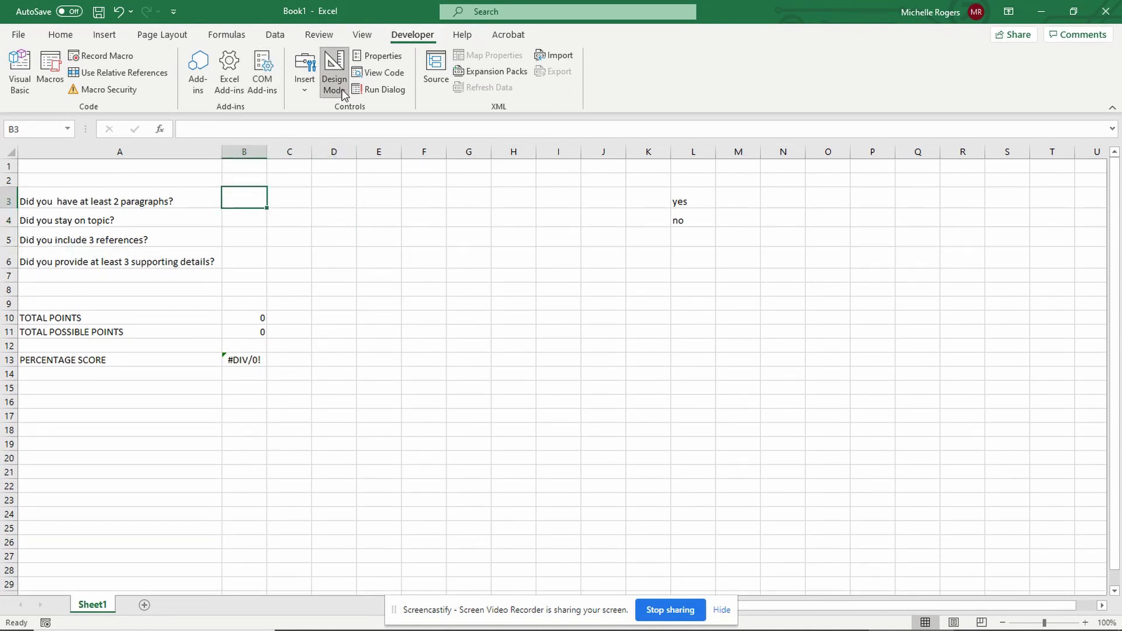
left_click(304, 87)
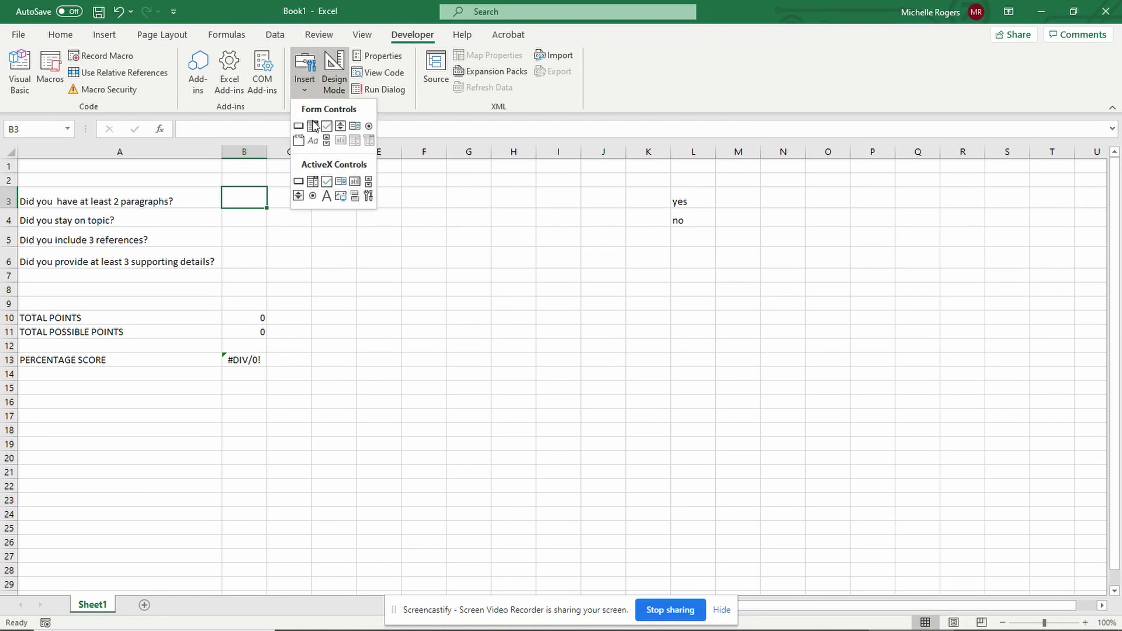
Draw an ActiveX combo box inside cell B3 and view its properties.
left_click(313, 182)
mouse_move(223, 190)
left_mouse_down()
mouse_move(295, 205)
mouse_move(266, 204)
left_mouse_up()
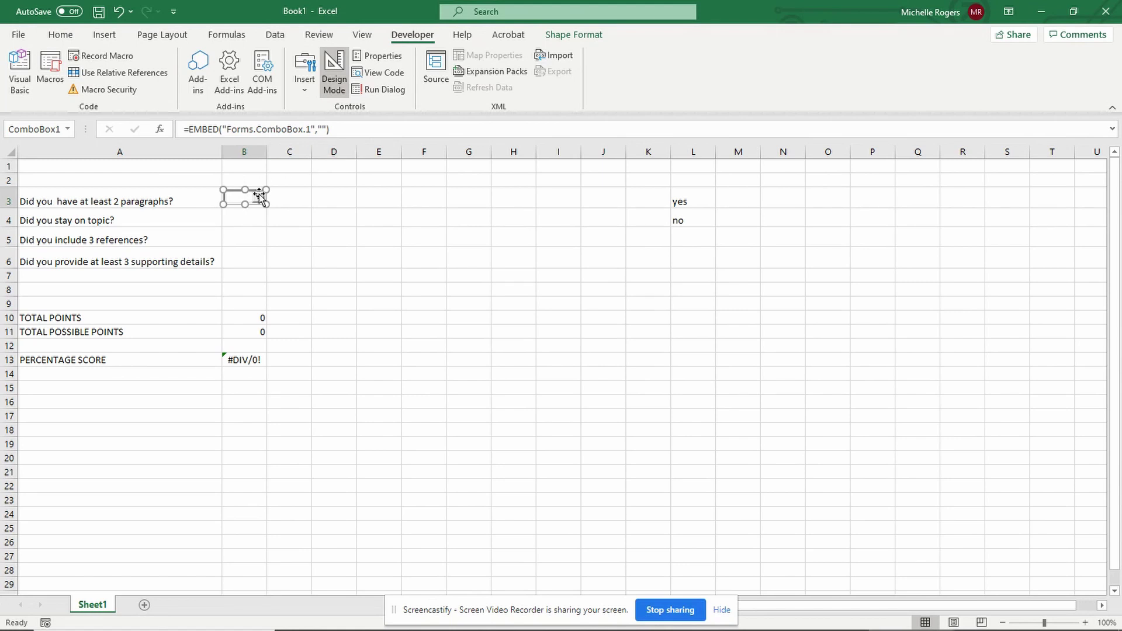
left_click(388, 62)
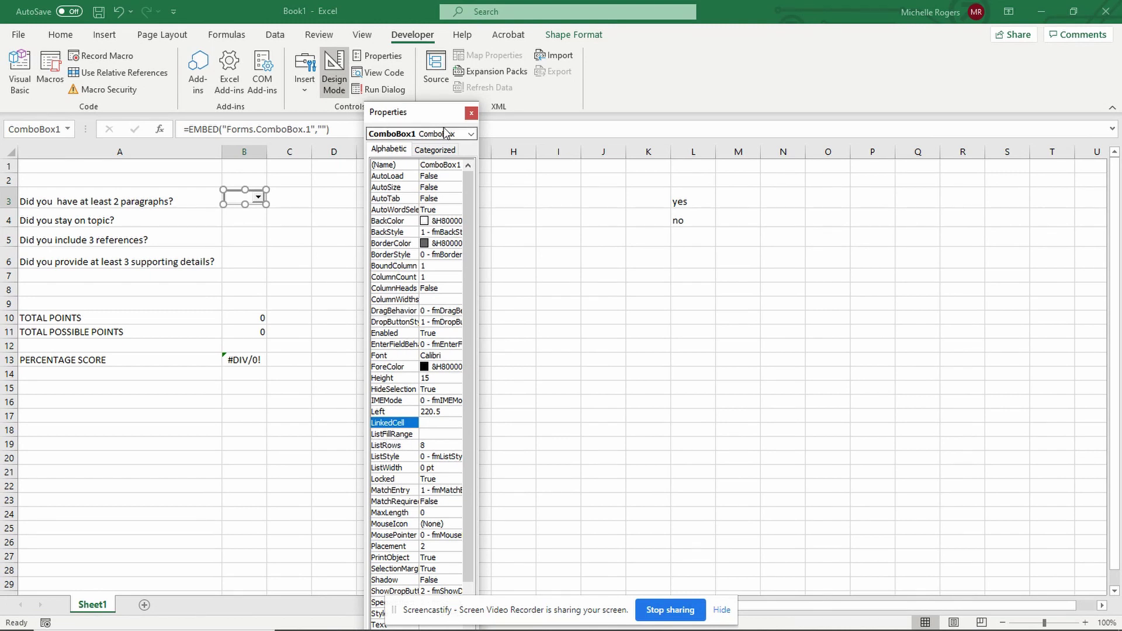
left_click(471, 112)
Test the empty combo box drop-down outside Design Mode, then reselect it in Design Mode.
left_click(335, 76)
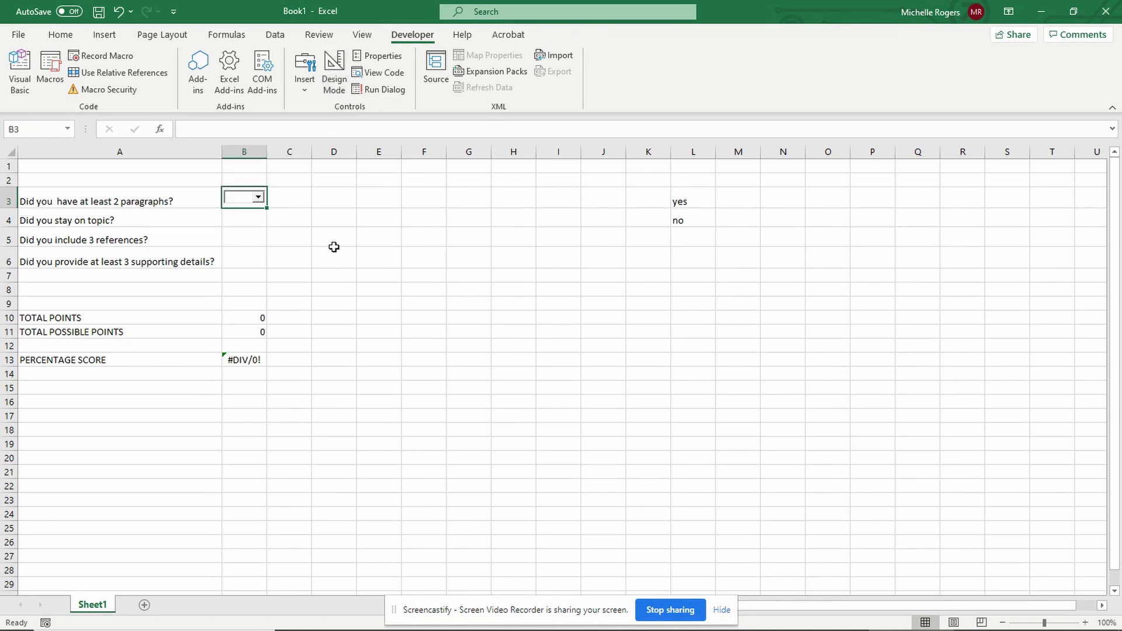
left_click(333, 248)
left_click(258, 197)
left_click(260, 200)
left_click(259, 200)
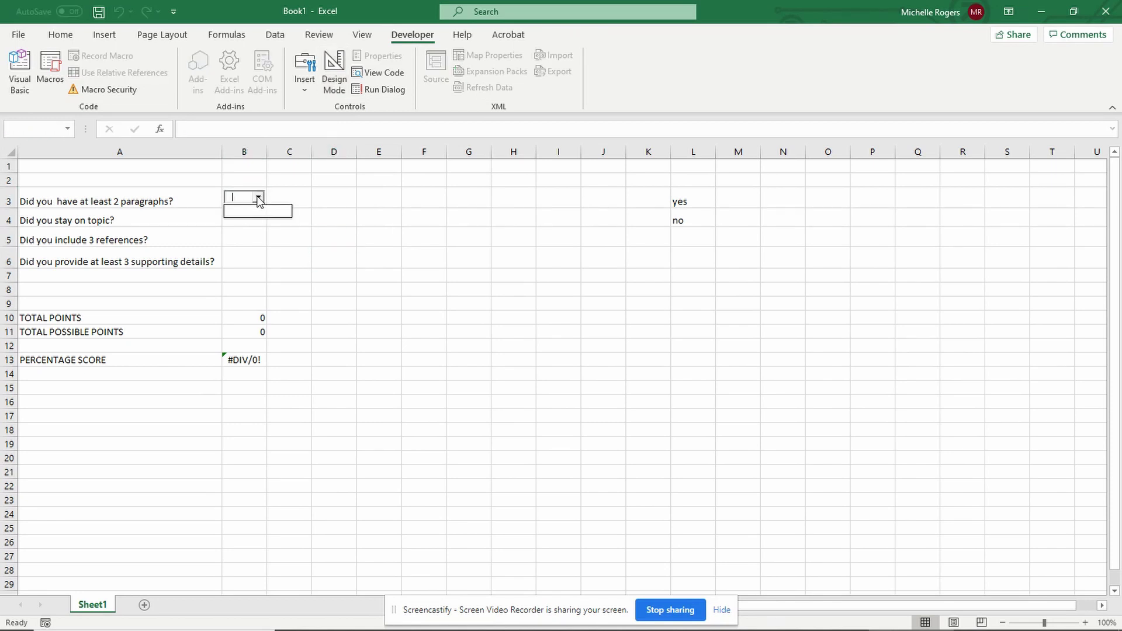
left_click(324, 68)
left_click(333, 198)
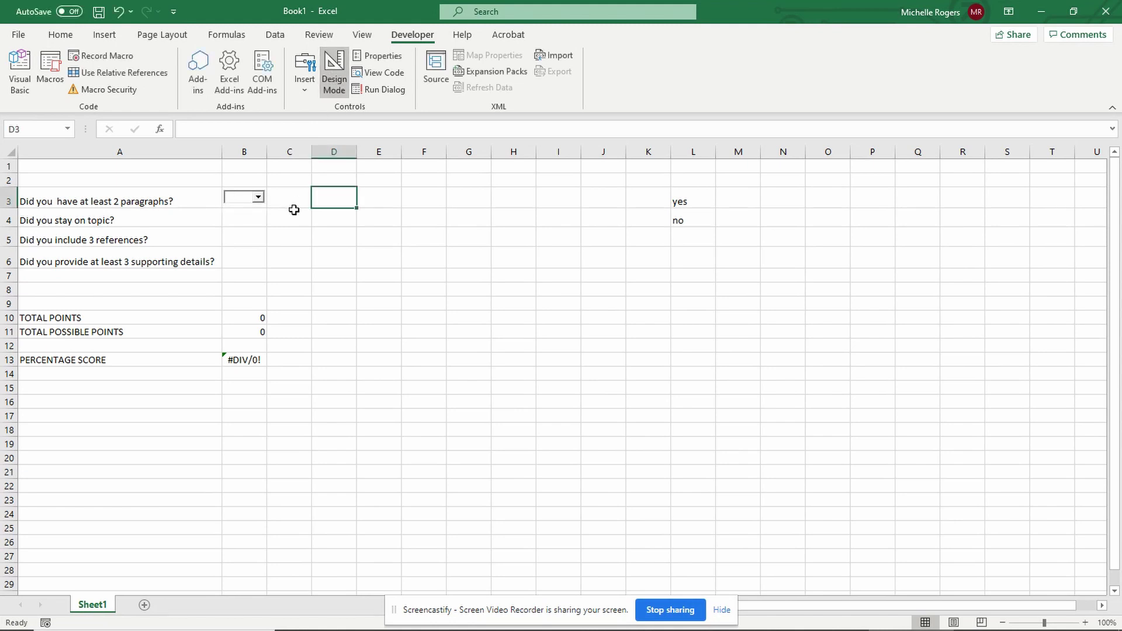
left_click(257, 197)
Set ComboBox1's ListFillRange to L3:L4 and its LinkedCell to B3.
left_click(379, 56)
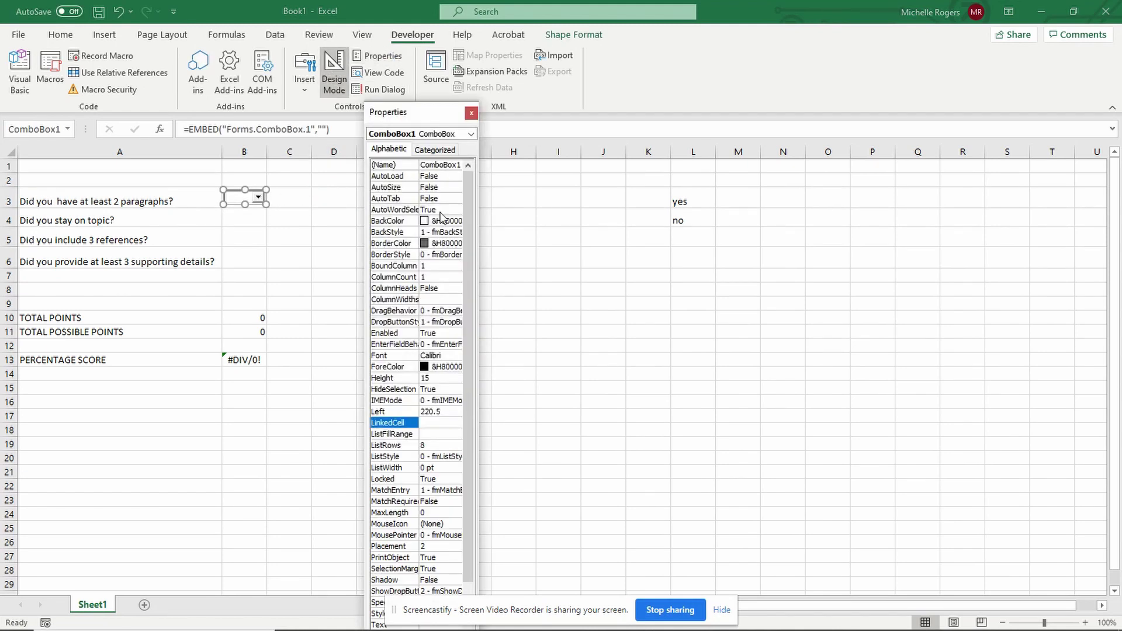
left_click(371, 434)
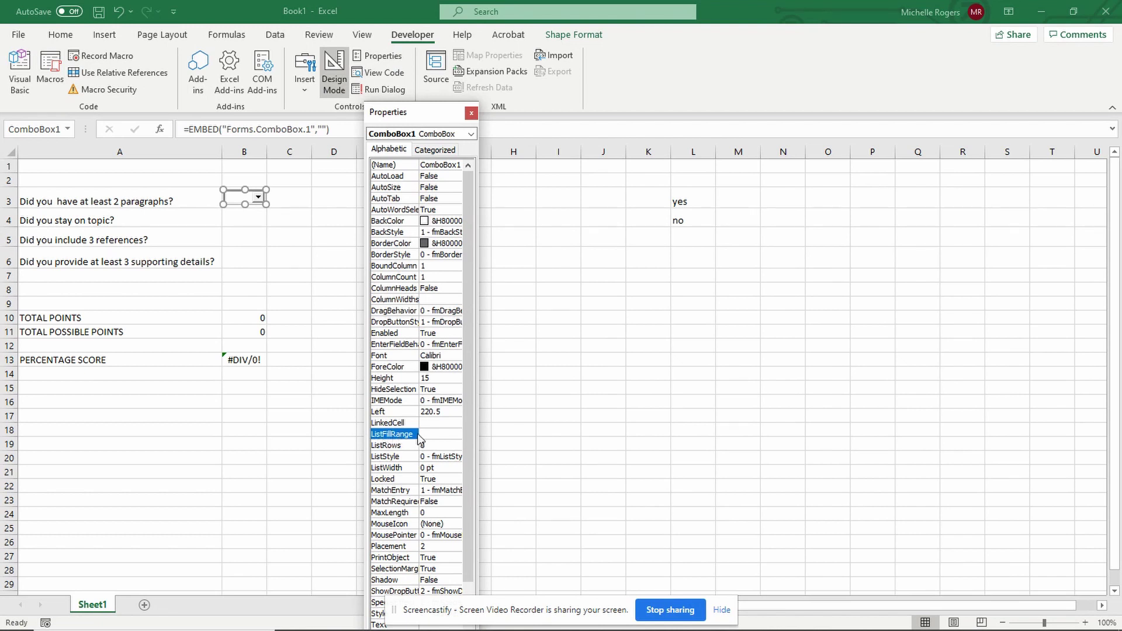
left_click(429, 434)
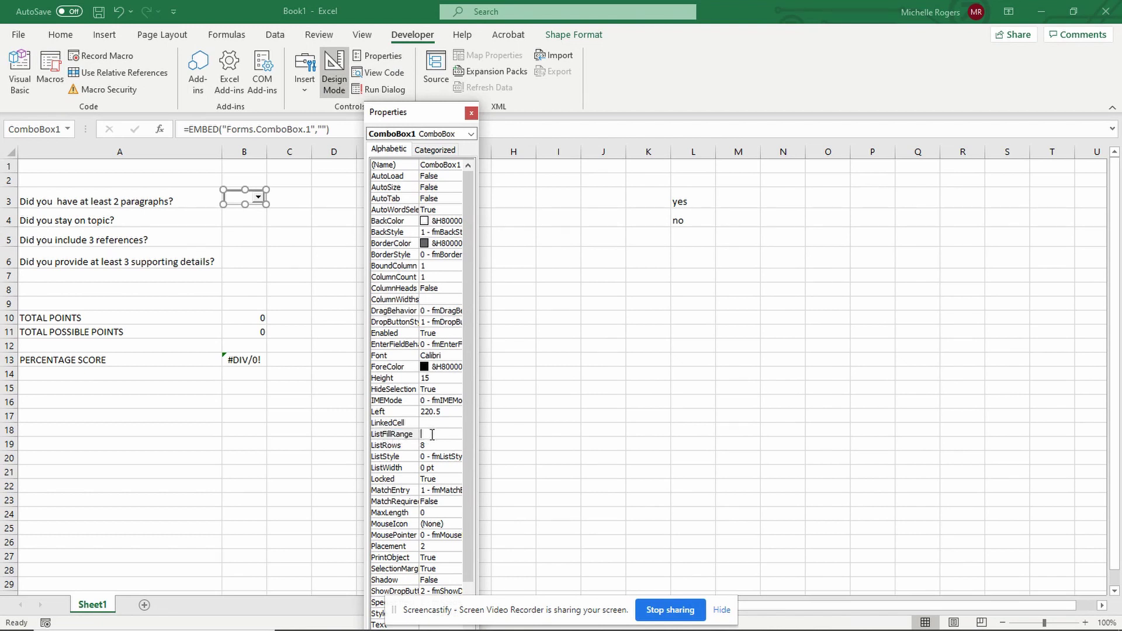
left_click_drag(462, 112, 500, 43)
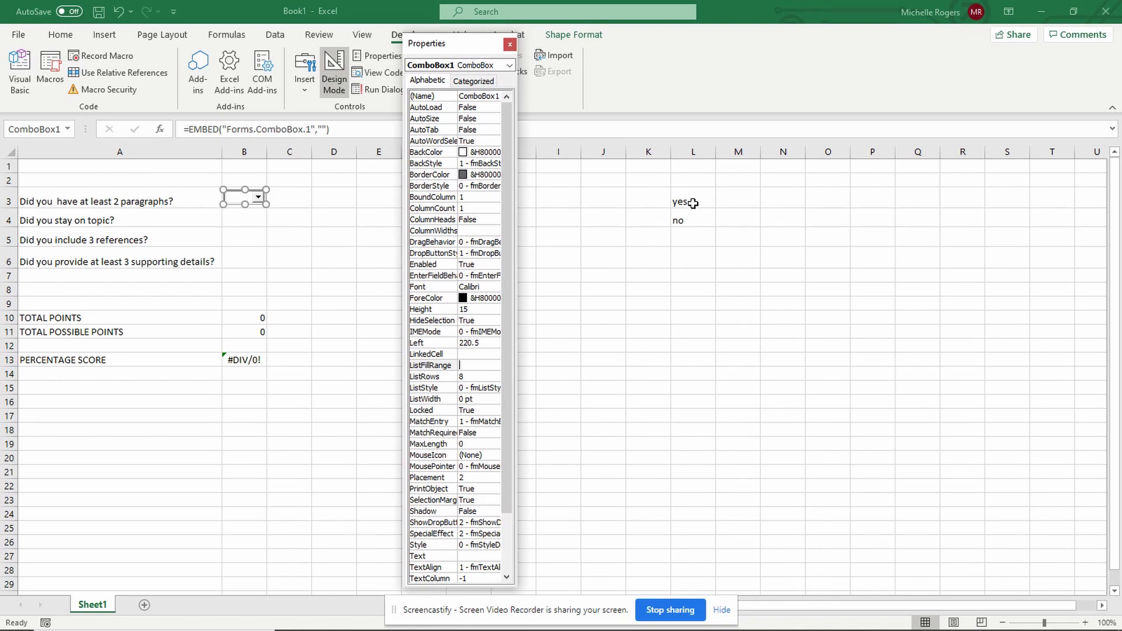
left_click(474, 366)
type("L3:L4")
left_click(467, 355)
left_click(467, 355)
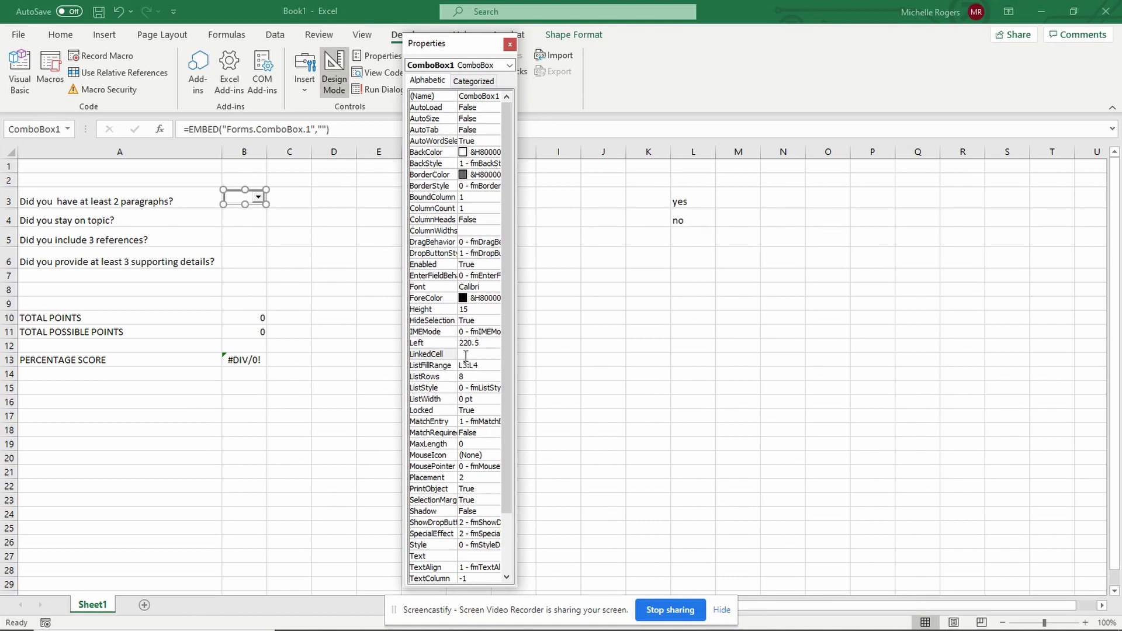
type("B3")
key("Return")
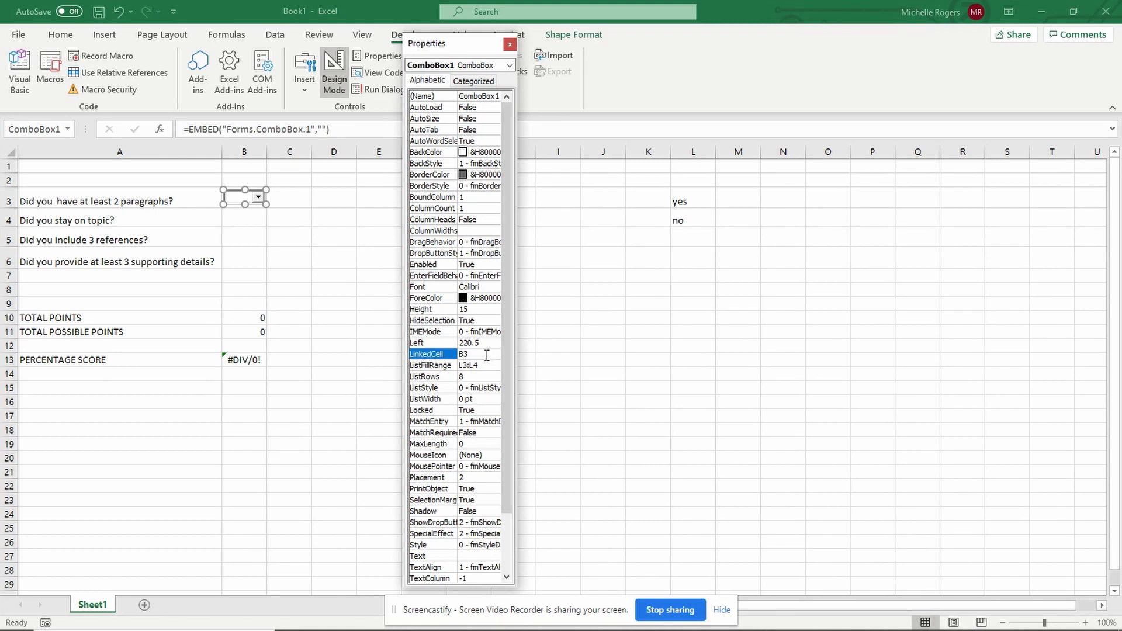
left_click(509, 44)
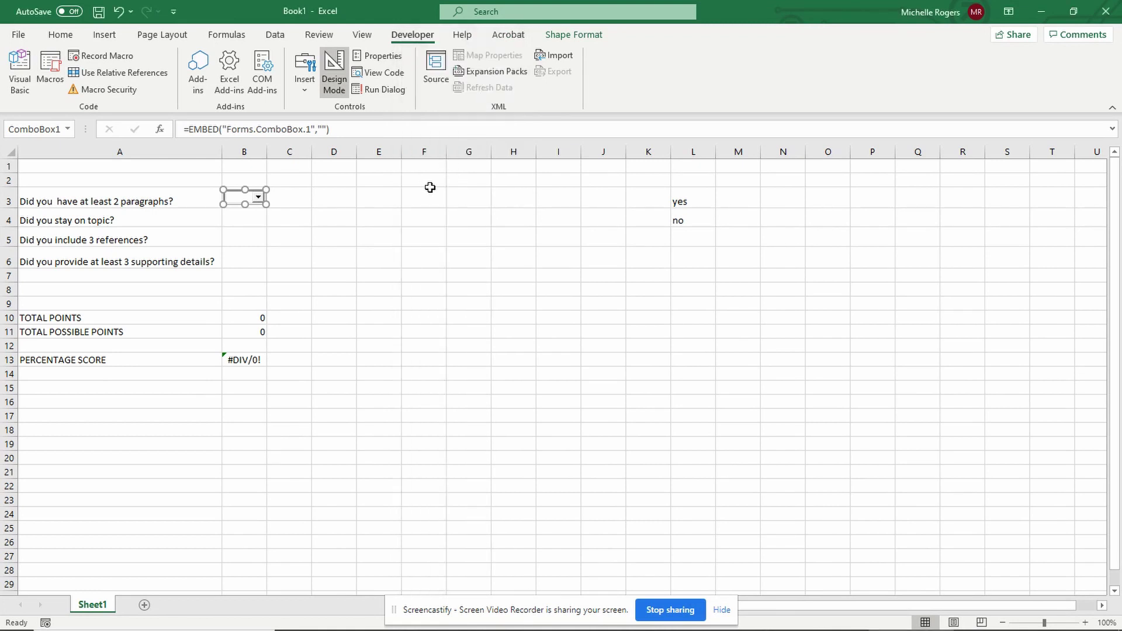
Choose yes in the B3 combo box and make row 3 taller to check the stored value.
left_click(331, 89)
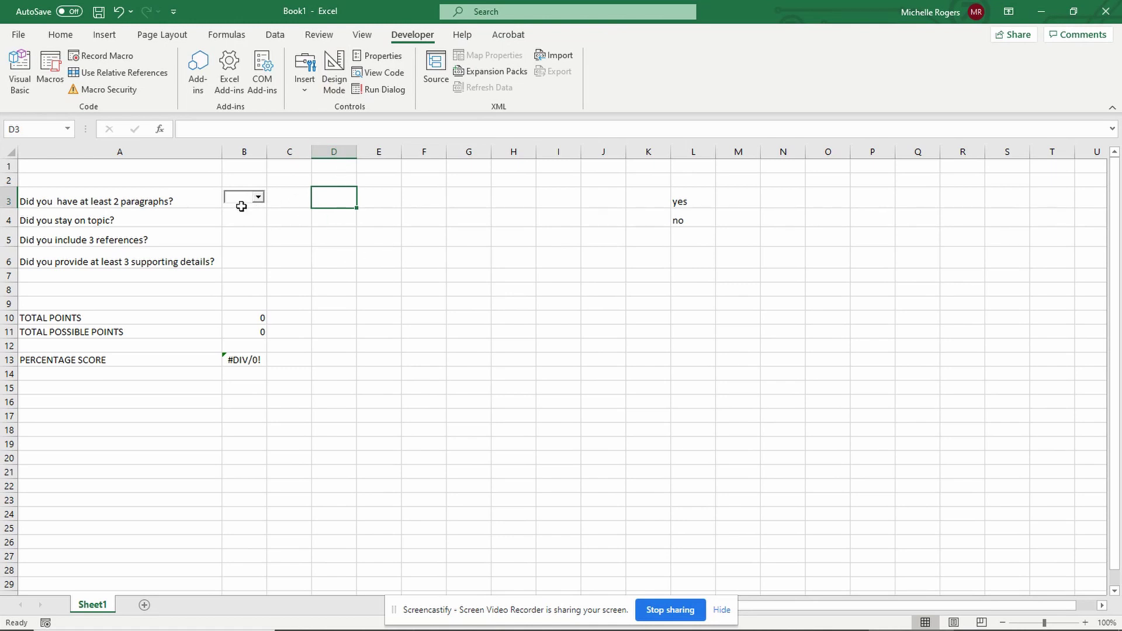
left_click(258, 198)
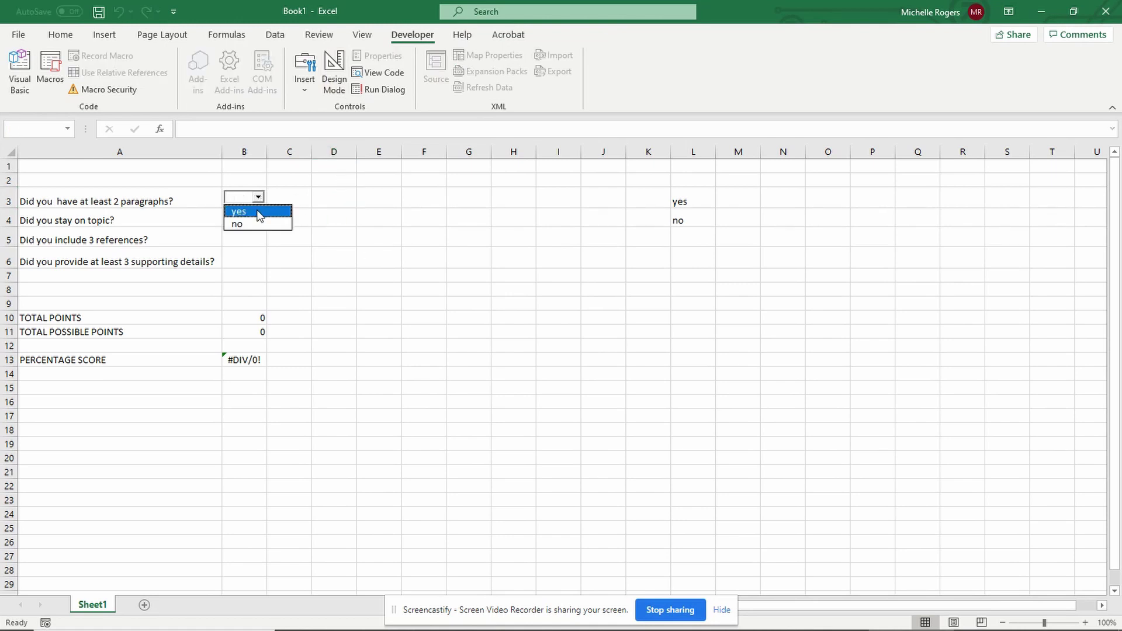
left_click(260, 213)
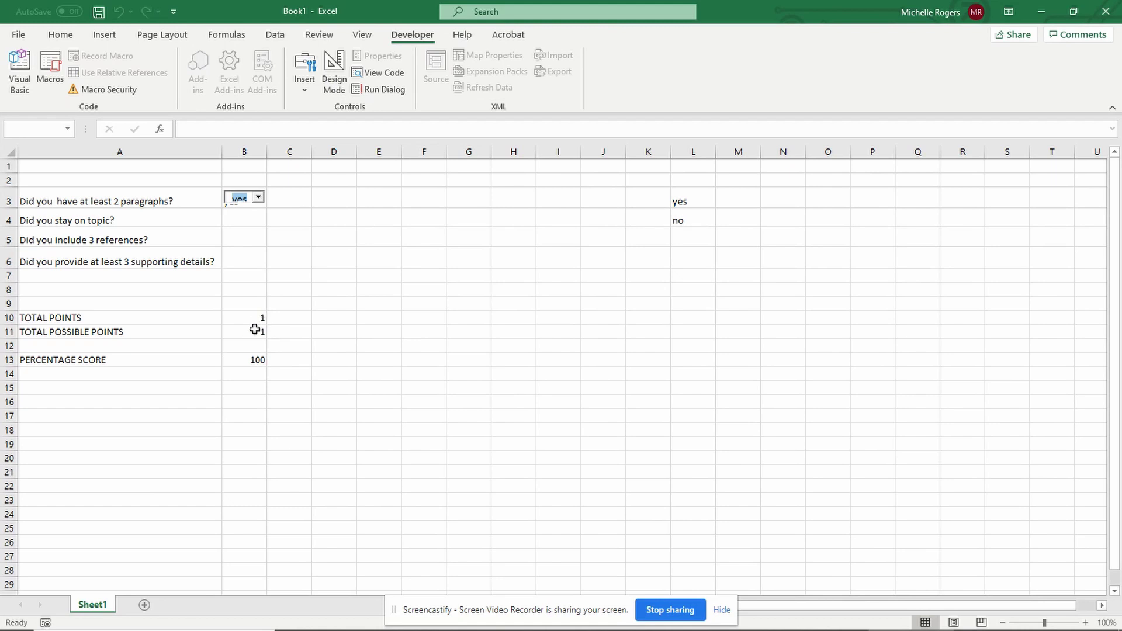
left_click_drag(12, 207, 12, 213)
left_click(316, 215)
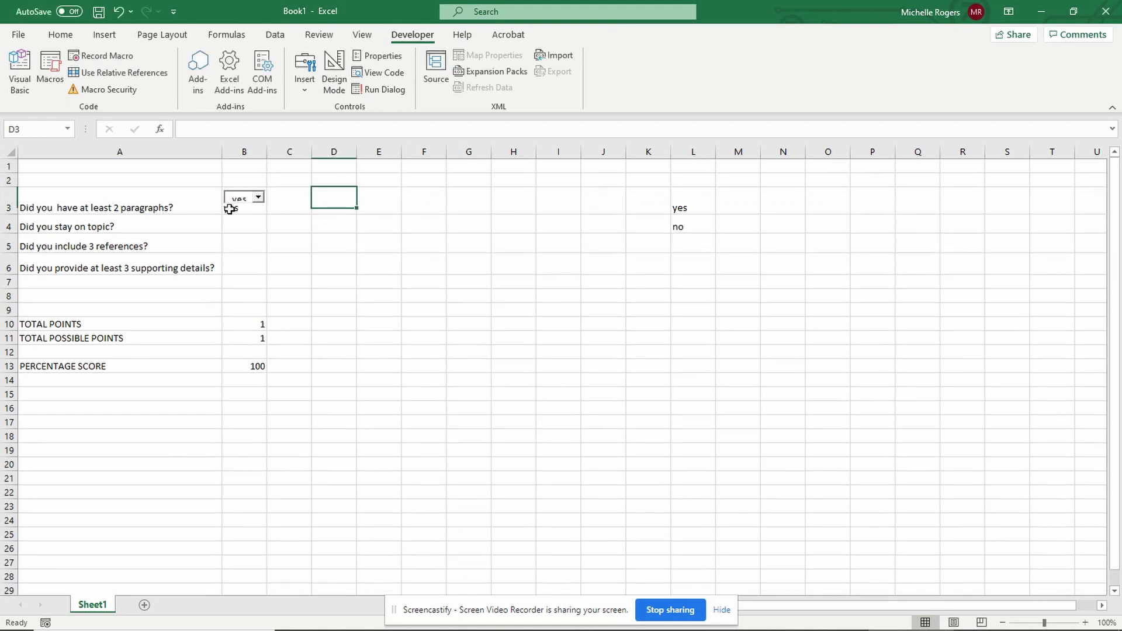
left_click(230, 209)
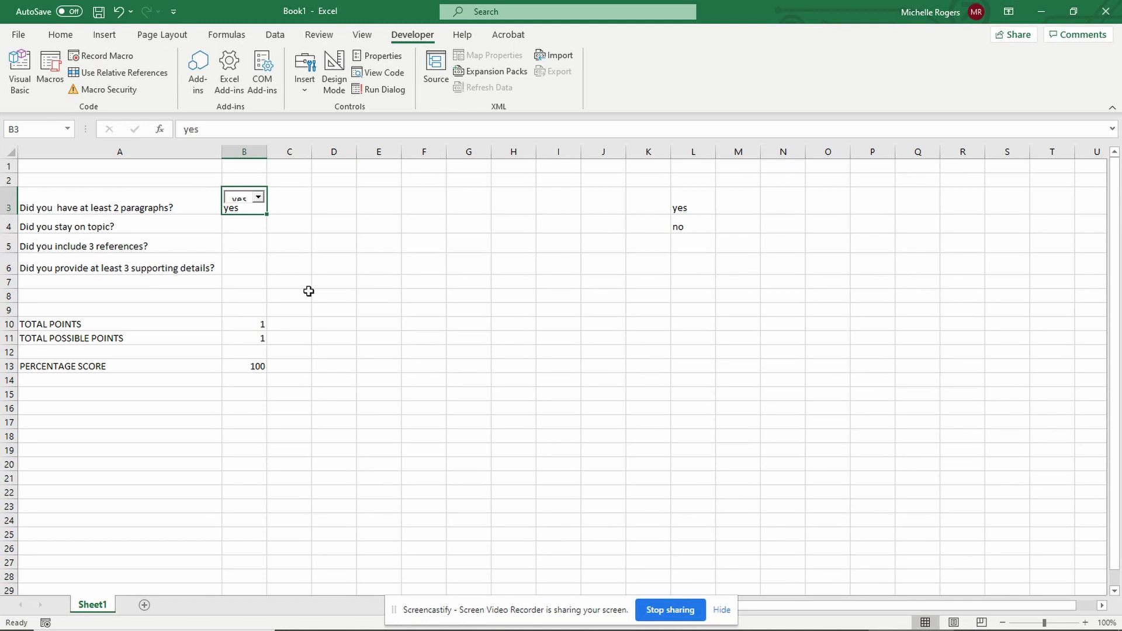
Reposition the combo box within cell B3 in Design Mode.
left_click(335, 75)
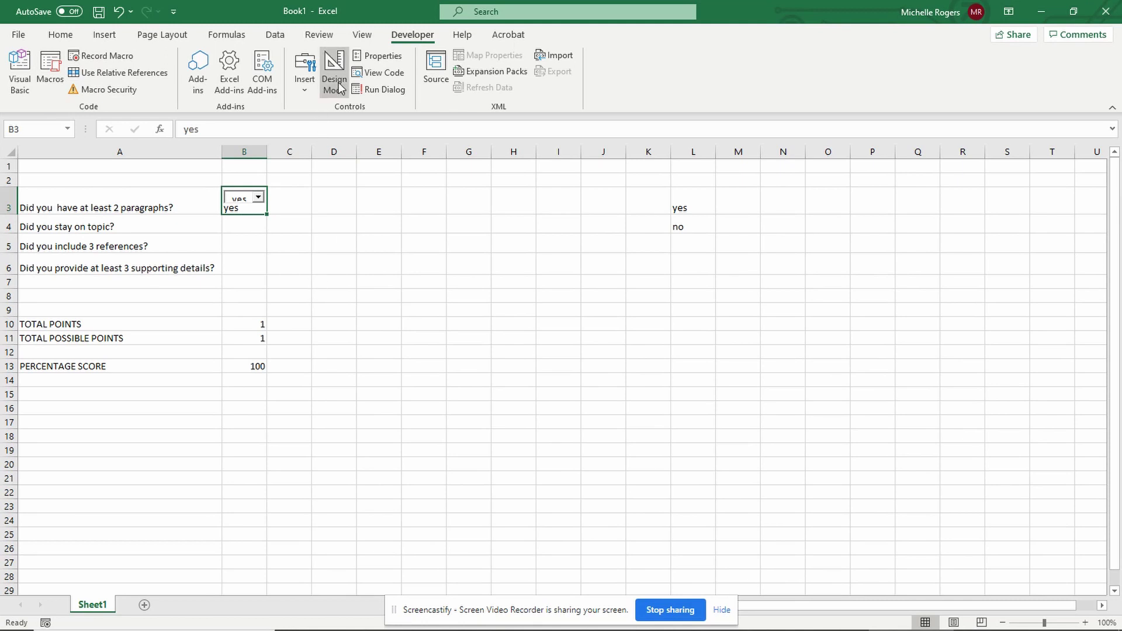
left_click(242, 199)
left_click_drag(243, 199, 243, 214)
left_click(341, 228)
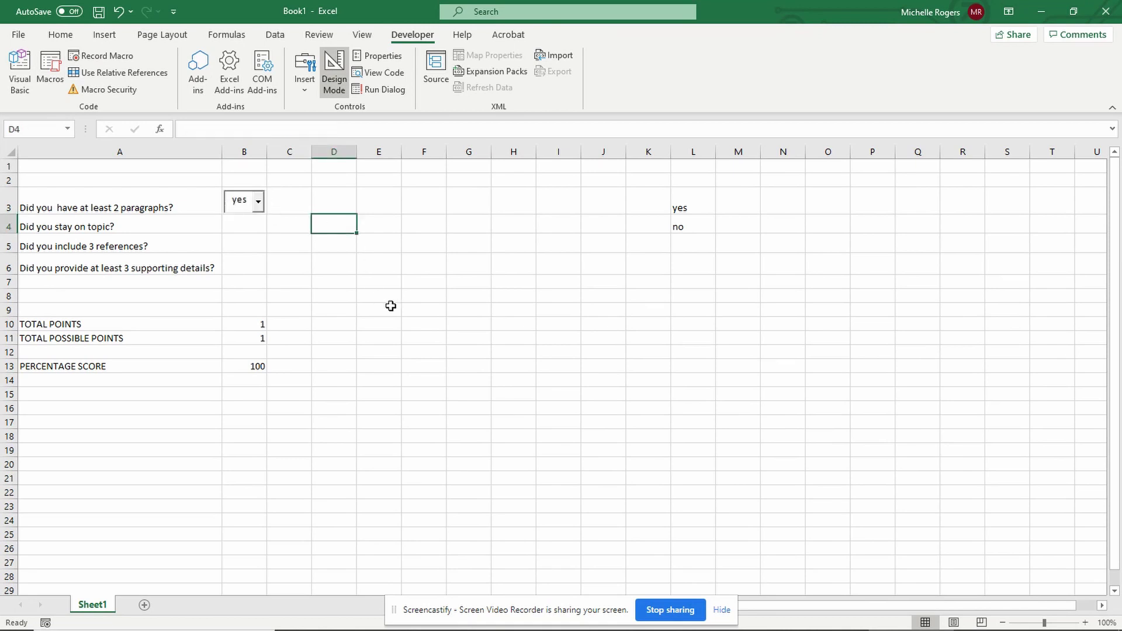
left_click(343, 84)
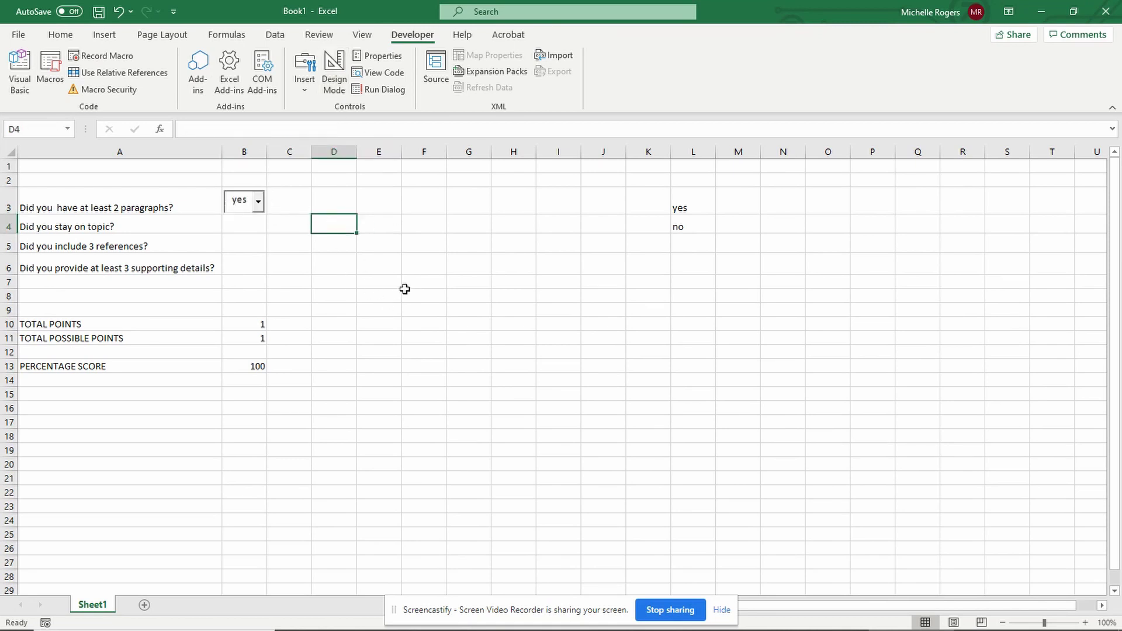
left_click(293, 222)
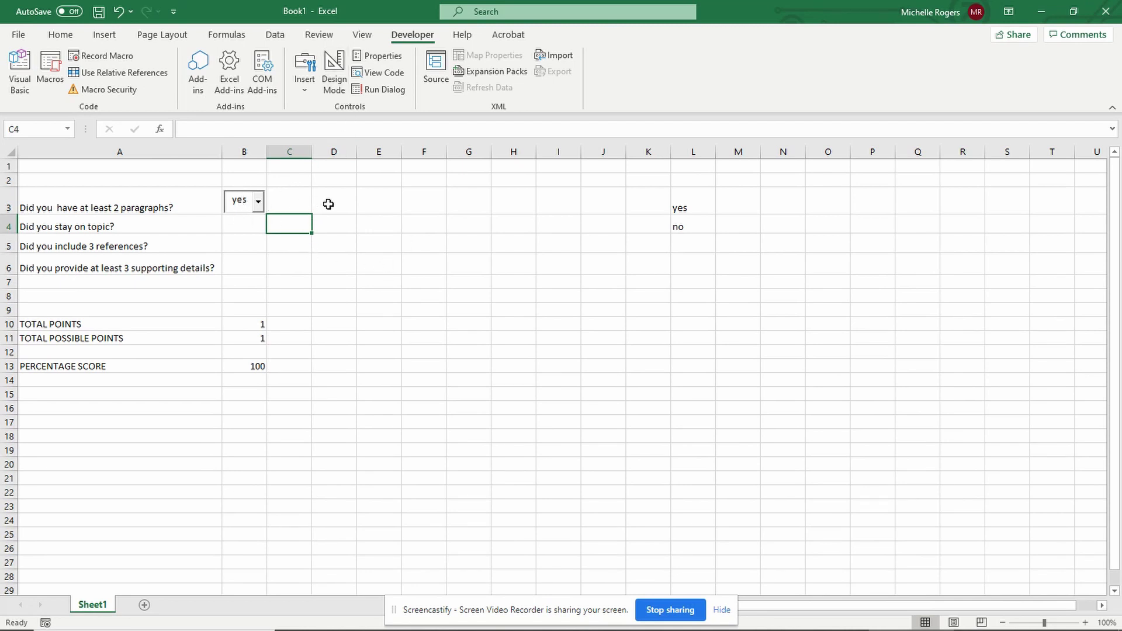
Toggle the first answer between no and yes to confirm the score updates.
left_click(258, 202)
left_click(253, 232)
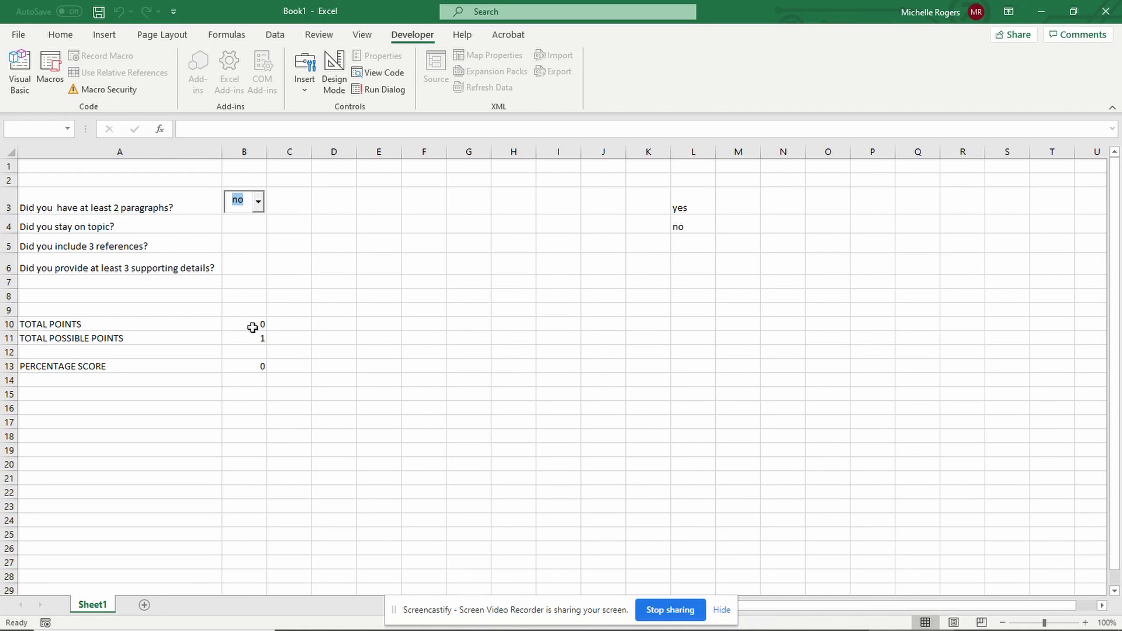
left_click(257, 202)
left_click(257, 223)
left_click(257, 202)
left_click(243, 234)
left_click(259, 200)
left_click(257, 221)
left_click(254, 226)
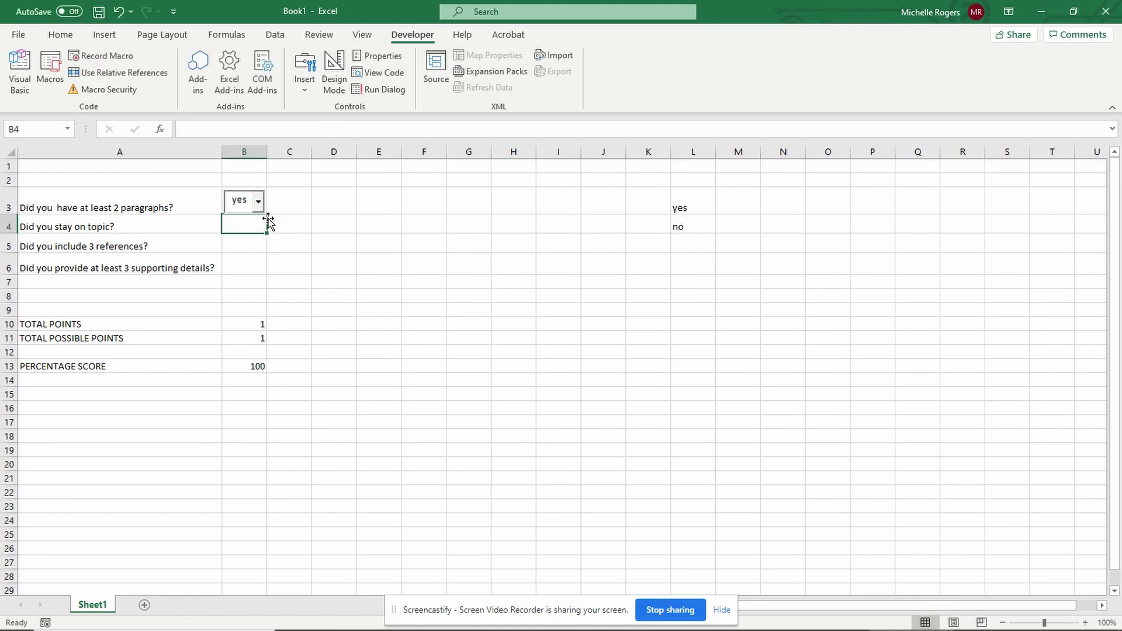
Test-fill yes down into B4:B6, delete it, and reselect the B3 combo box.
left_click(264, 189)
left_click_drag(268, 215, 268, 270)
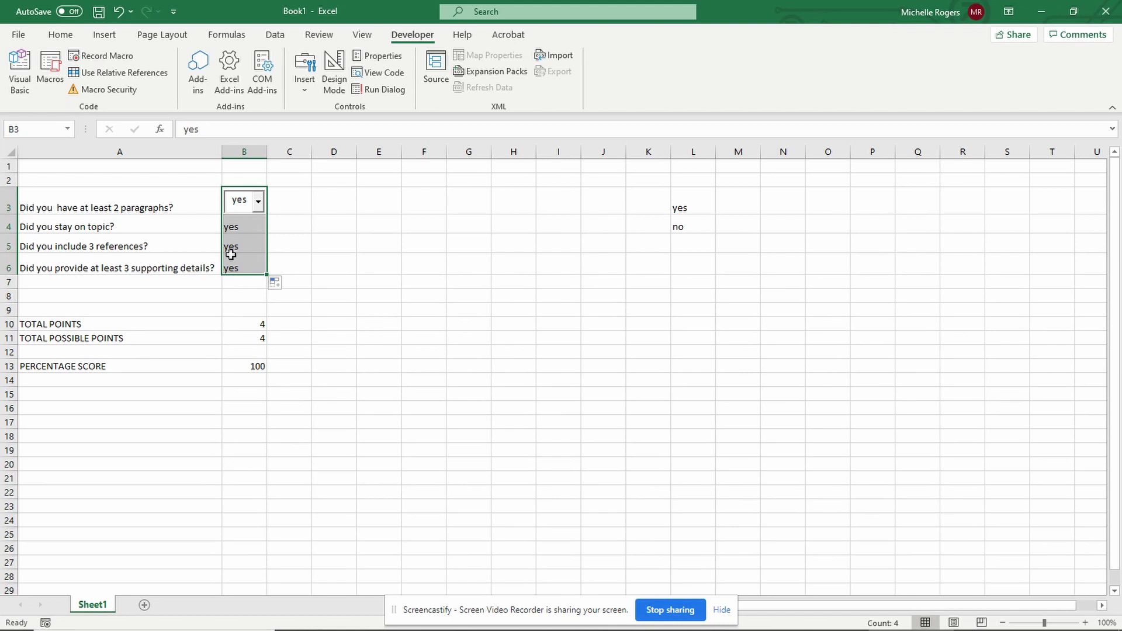
left_click(310, 239)
left_click_drag(230, 225, 241, 264)
key("Delete")
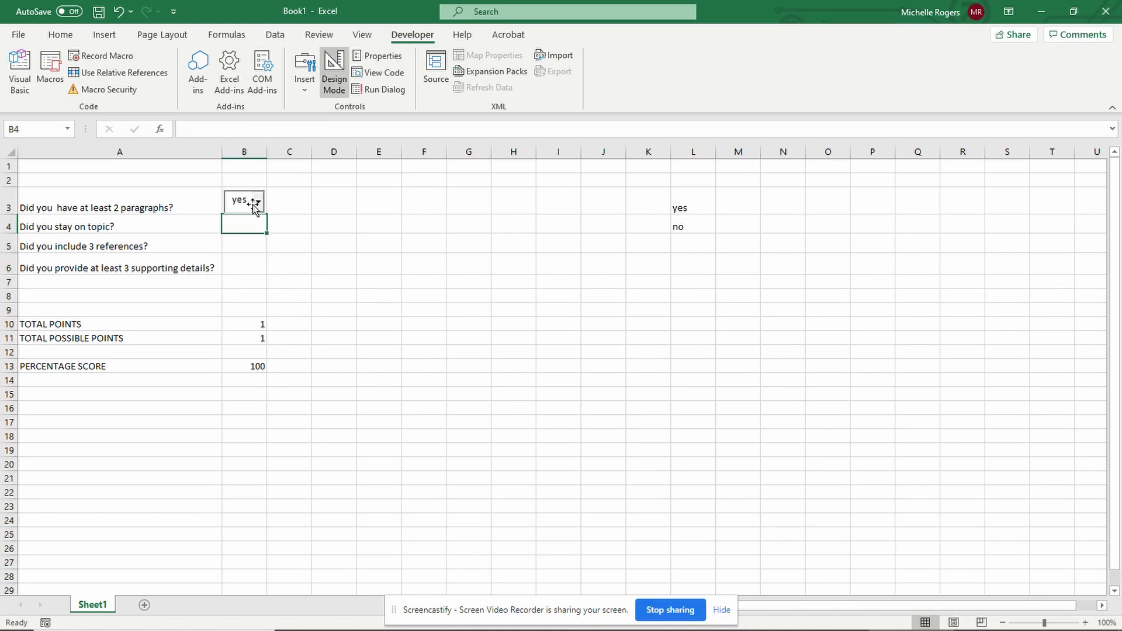
left_click(253, 204)
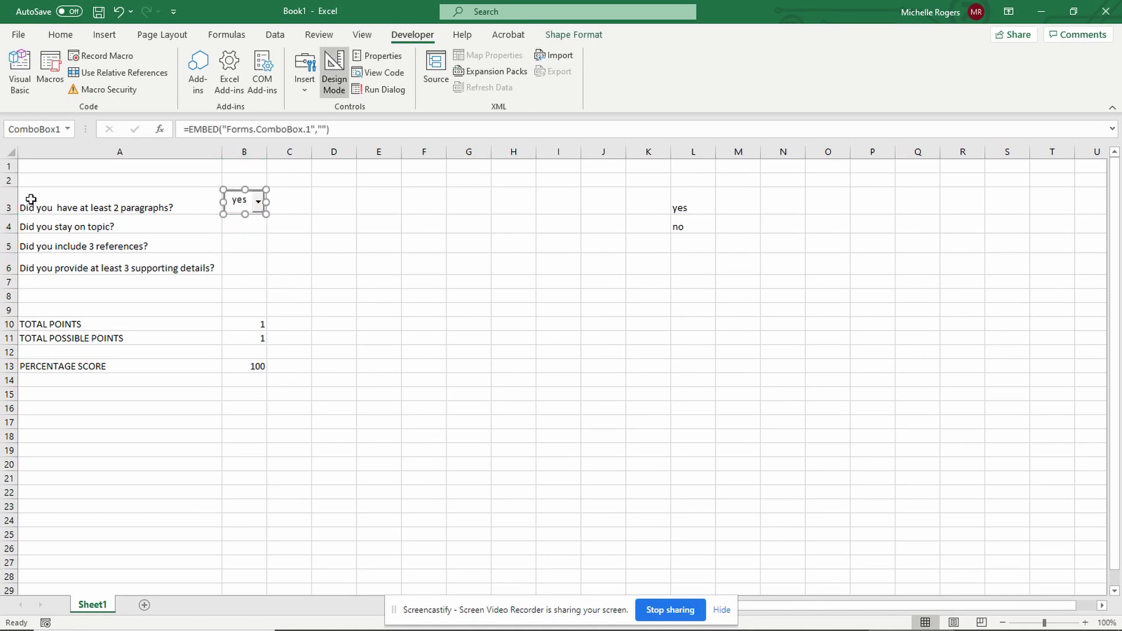
Check row 3's height and set rows 4 to 6 to a row height of 29.
left_click(10, 205)
right_click(10, 203)
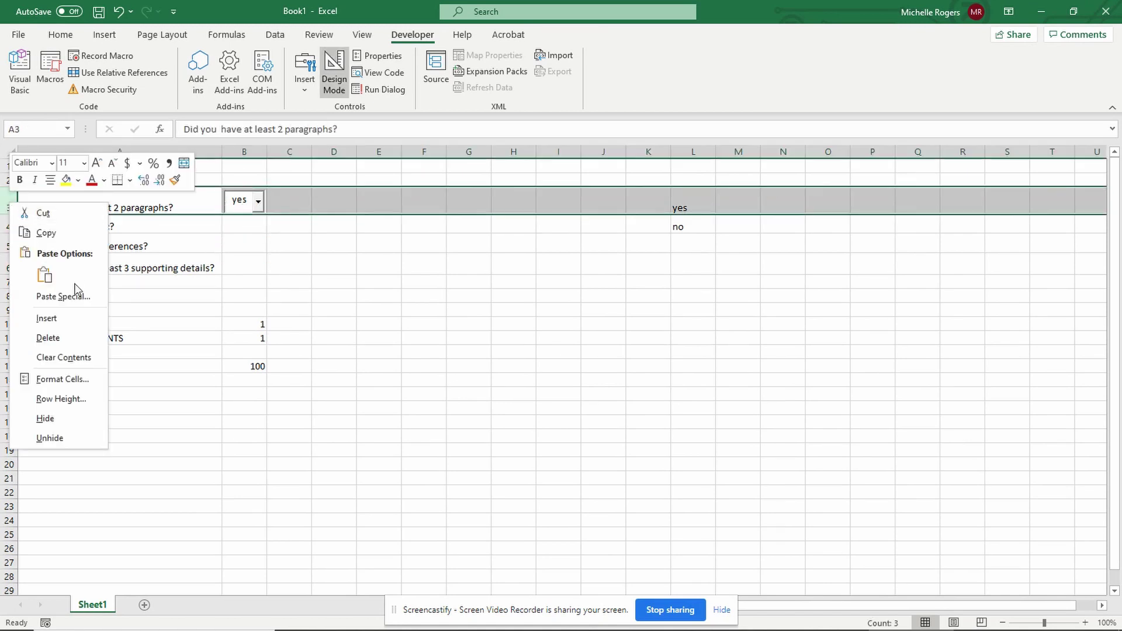
left_click(74, 400)
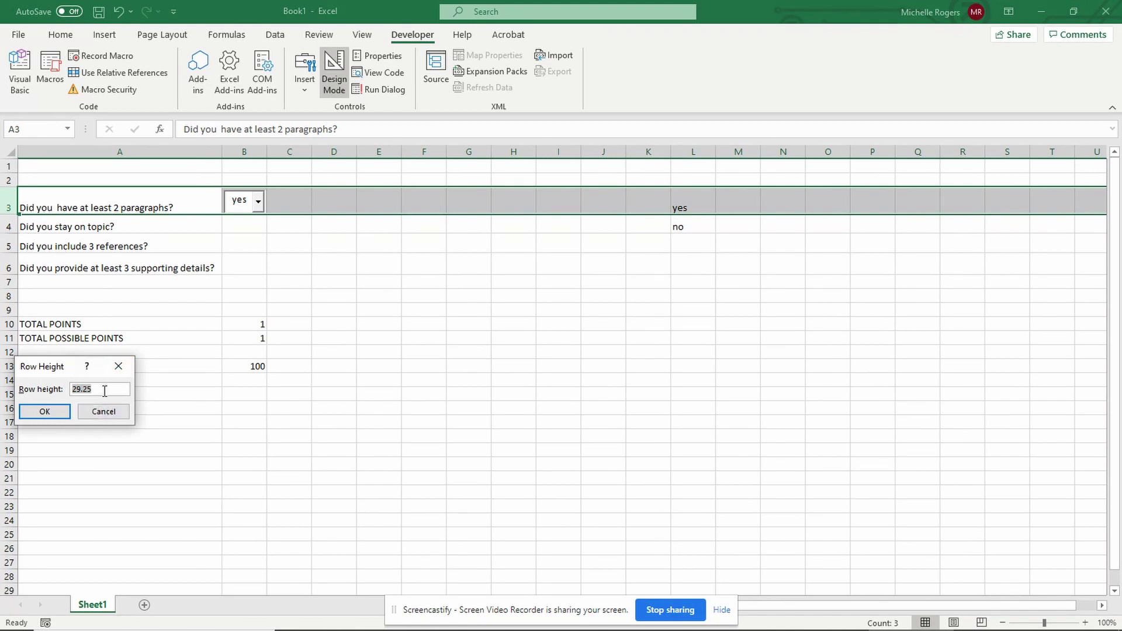
left_click(104, 411)
left_click_drag(9, 226, 11, 264)
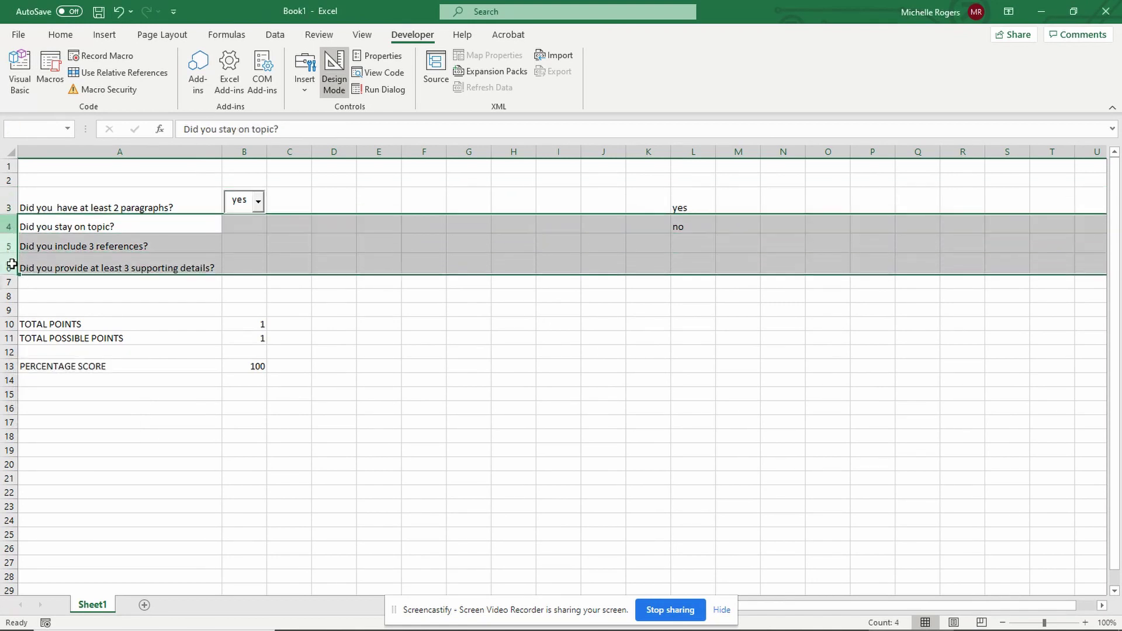
left_click_drag(8, 226, 7, 264)
right_click(9, 232)
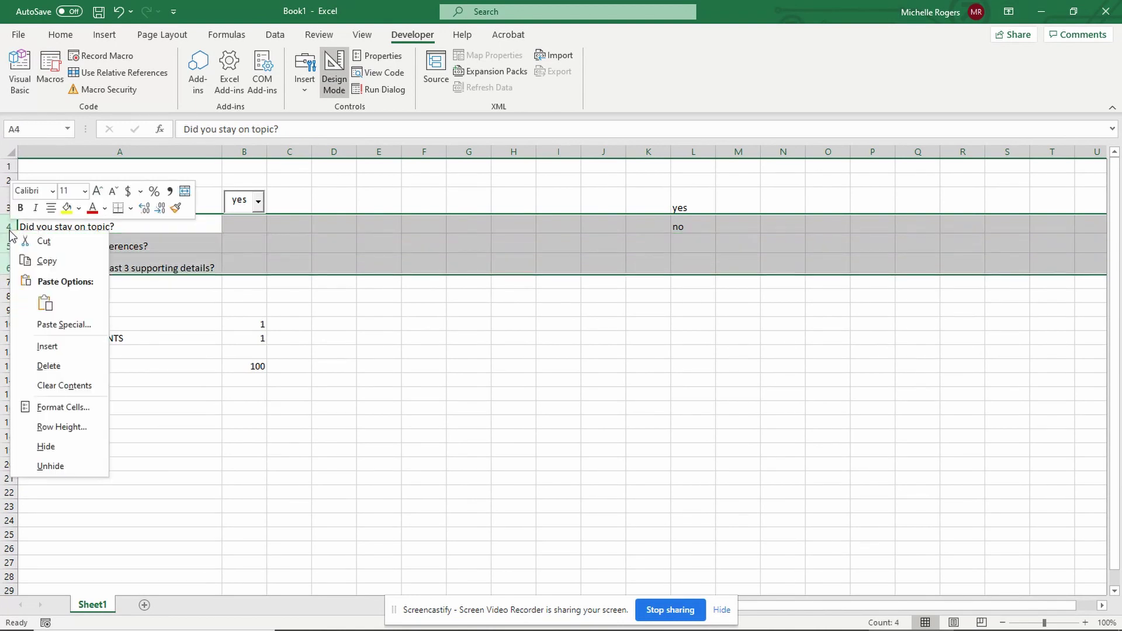
left_click(62, 426)
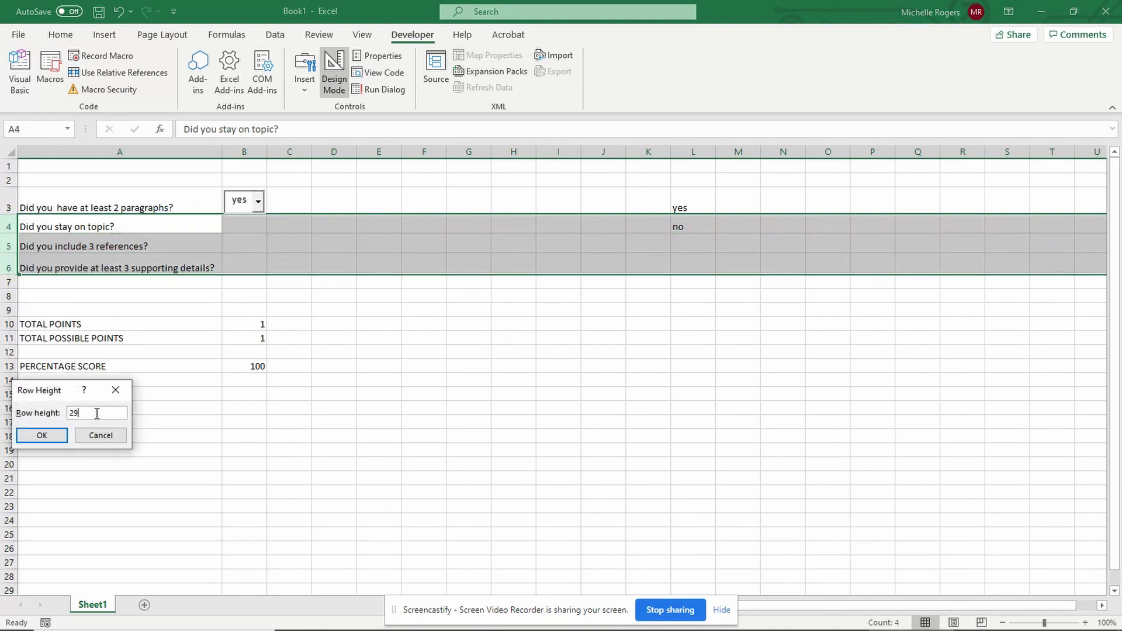
key("Return")
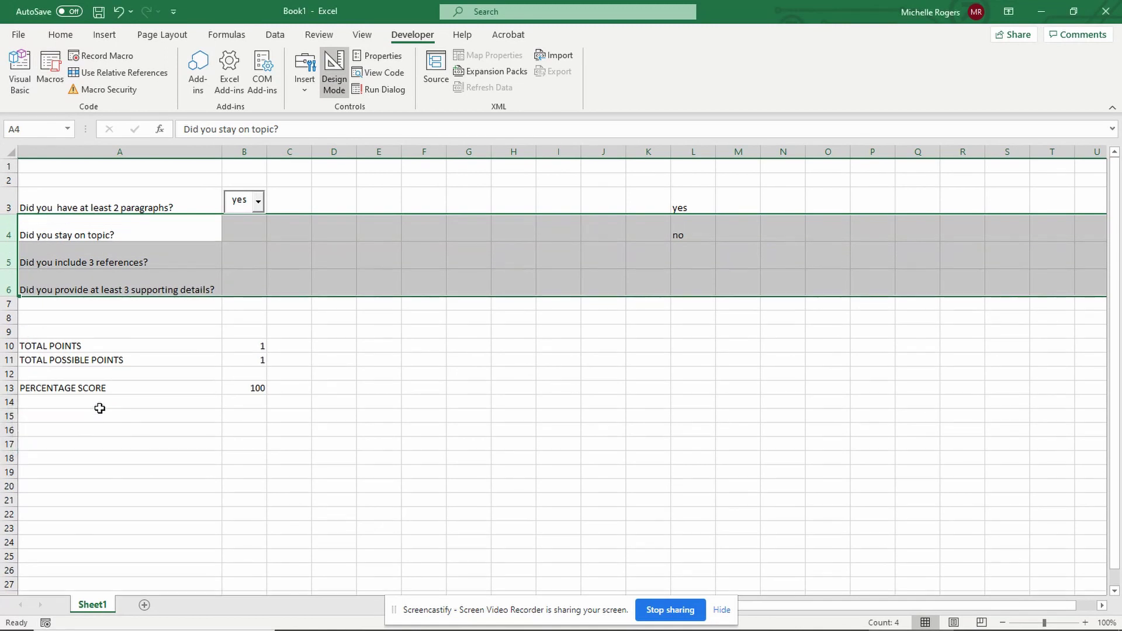
left_click(408, 406)
Copy the B3 combo box.
left_click(254, 202)
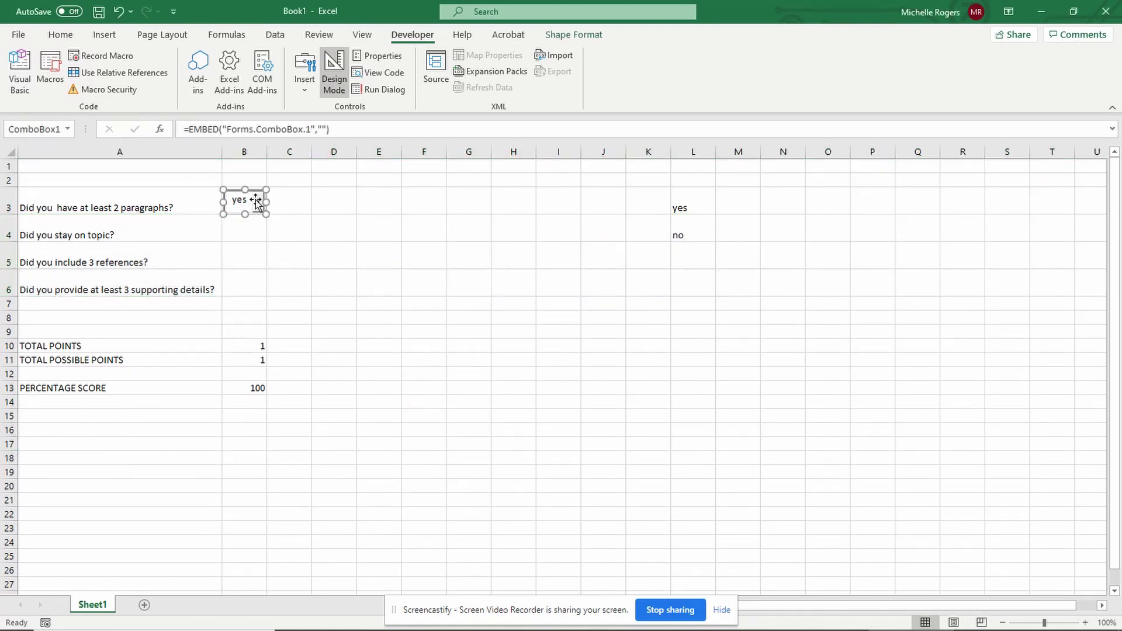
right_click(255, 199)
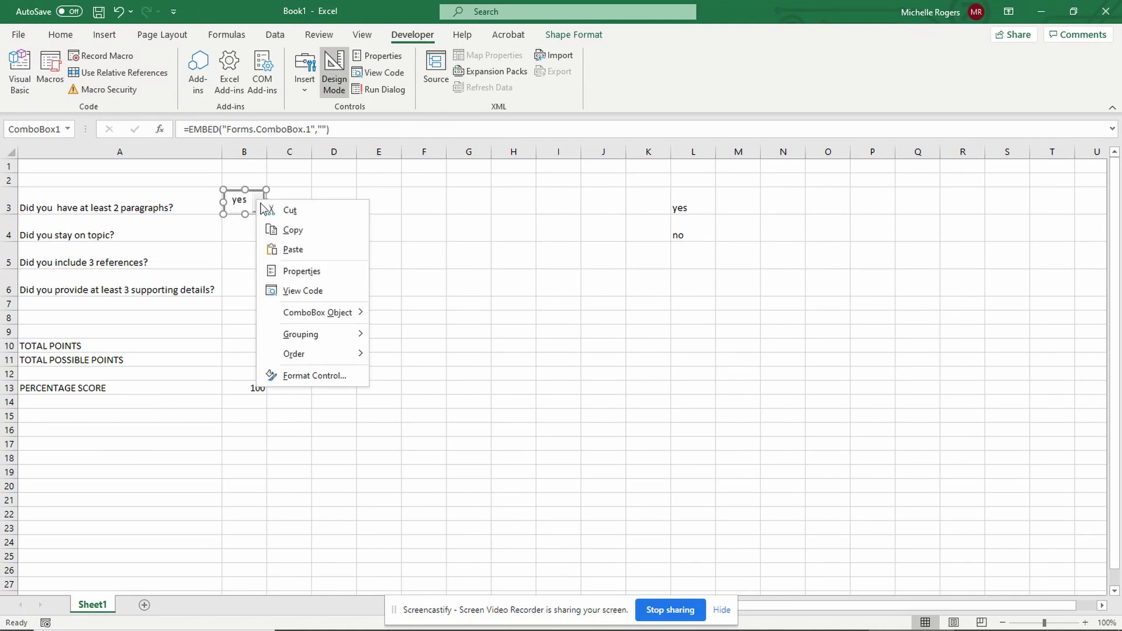
left_click(293, 229)
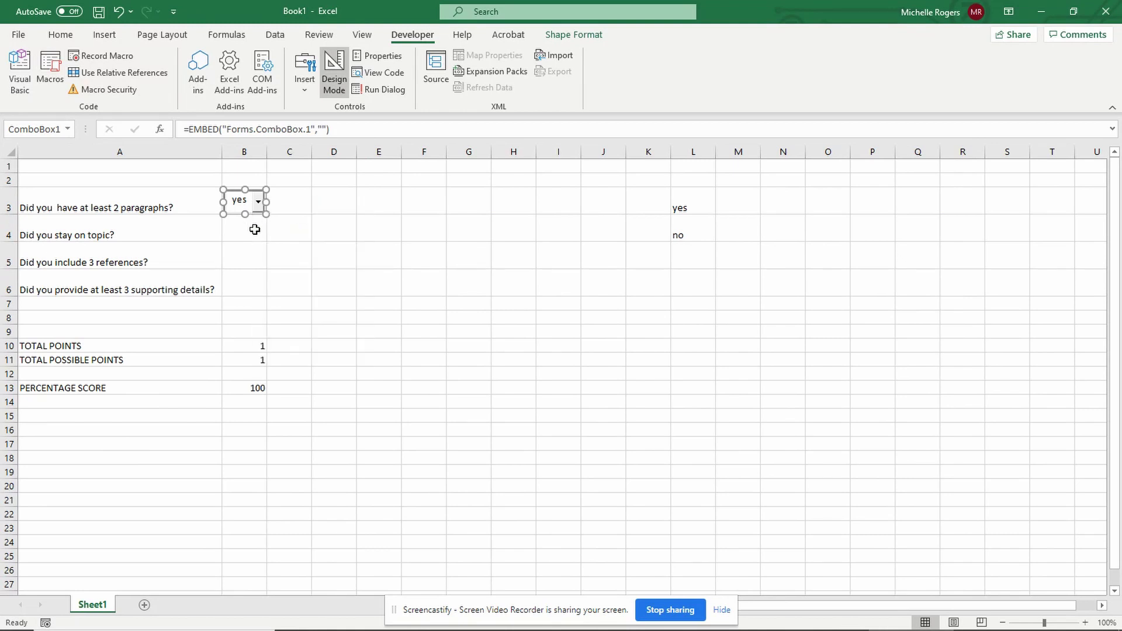
Paste copies of the yes/no combo box into cells B4, B5 and B6.
right_click(256, 232)
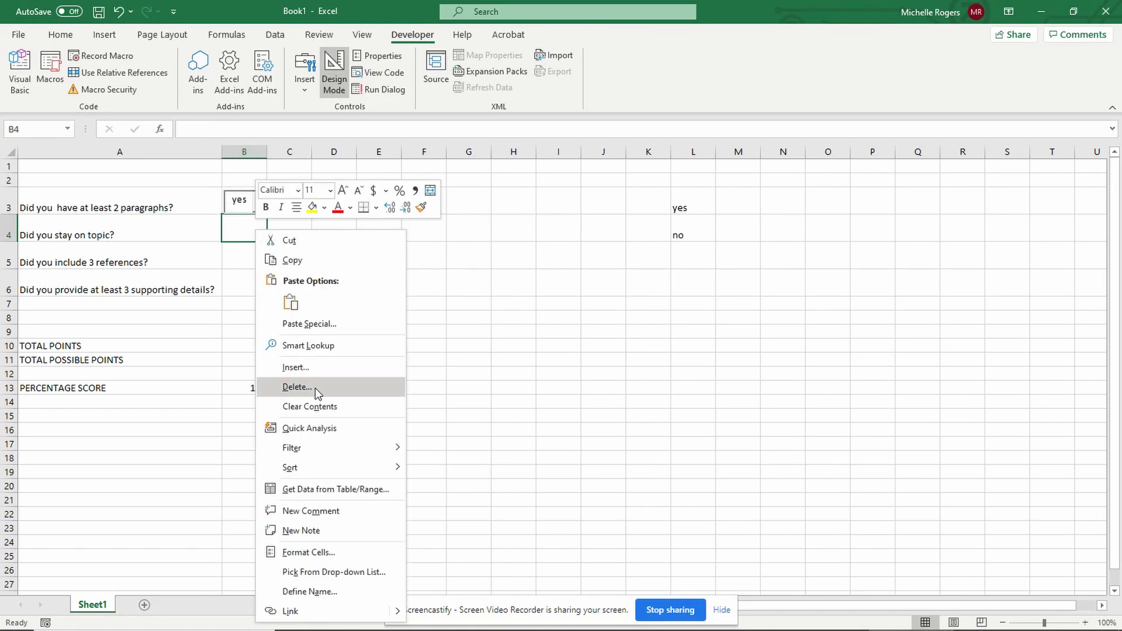
left_click(287, 306)
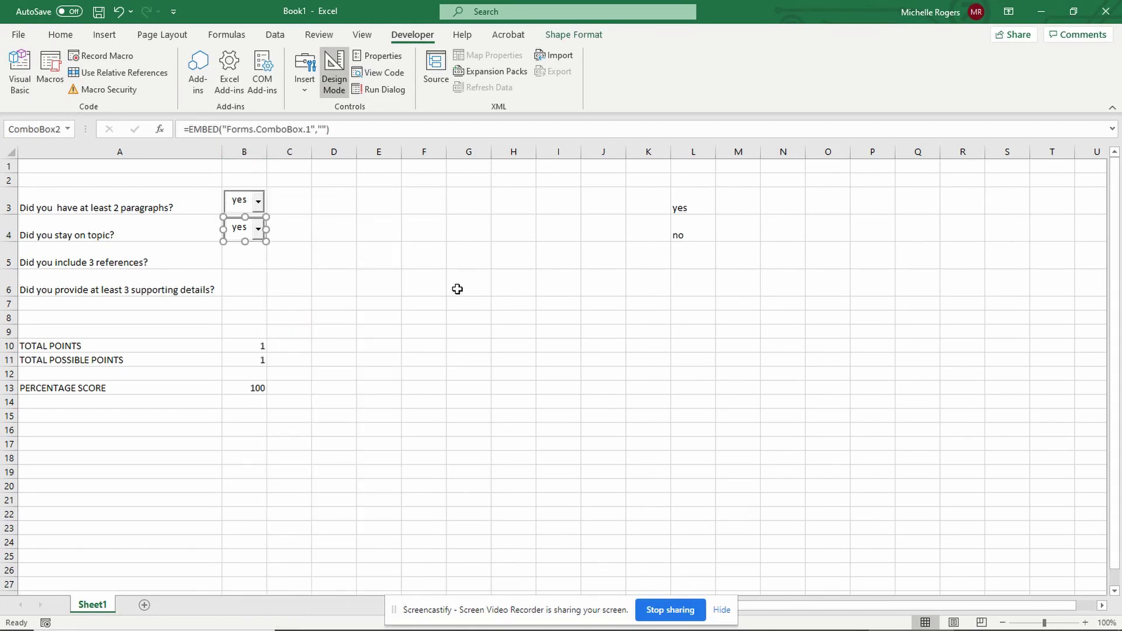
left_click(255, 264)
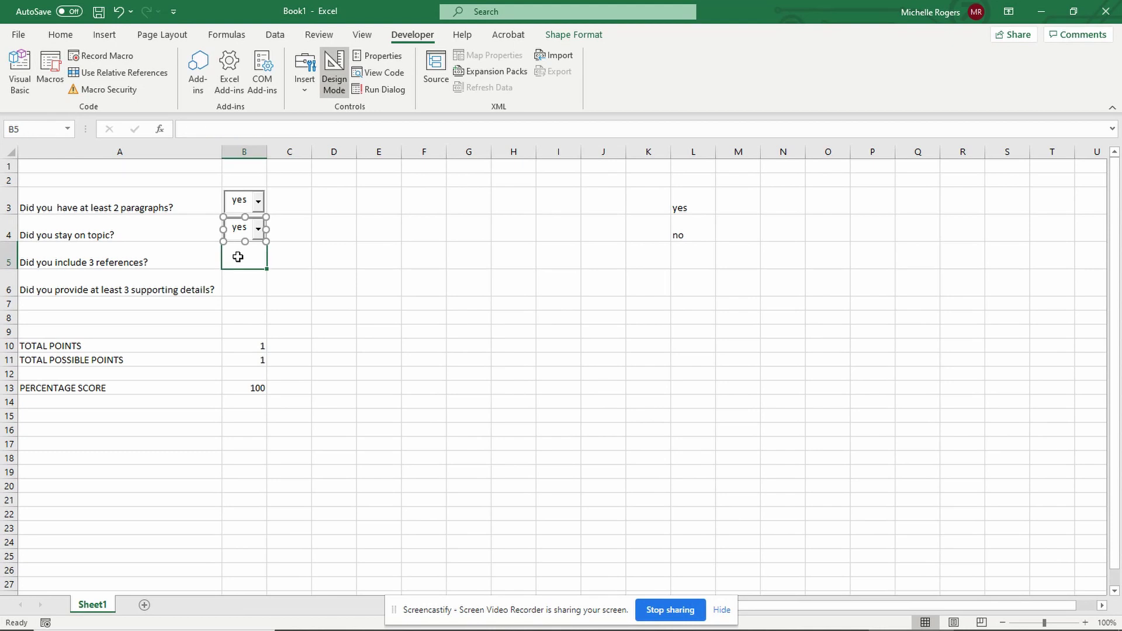
right_click(236, 253)
left_click(277, 305)
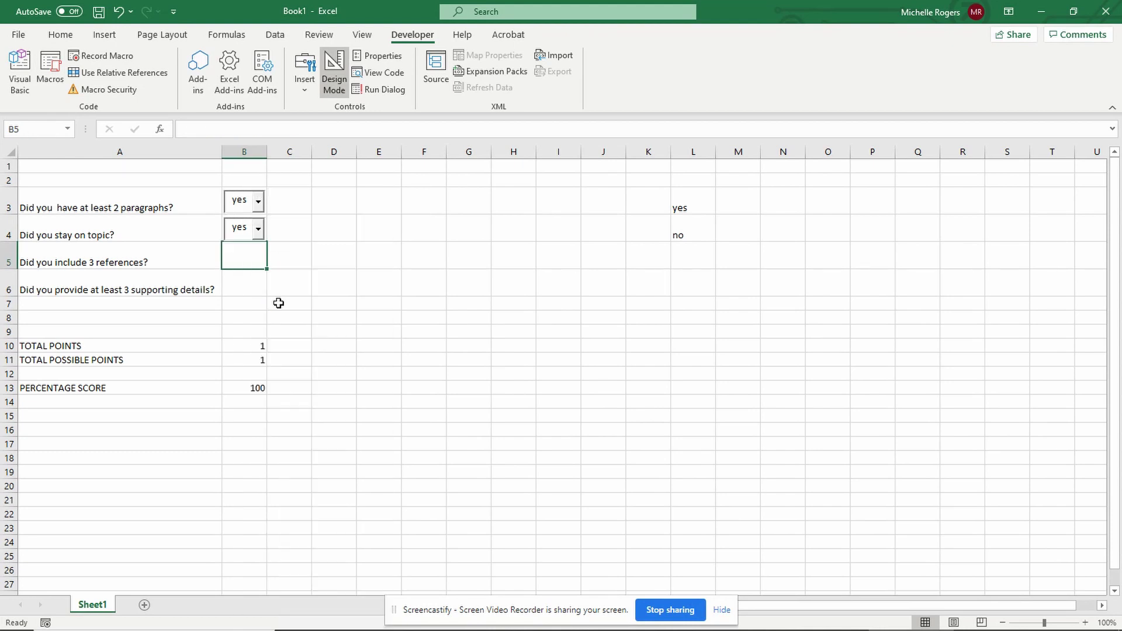
right_click(243, 277)
left_click(278, 310)
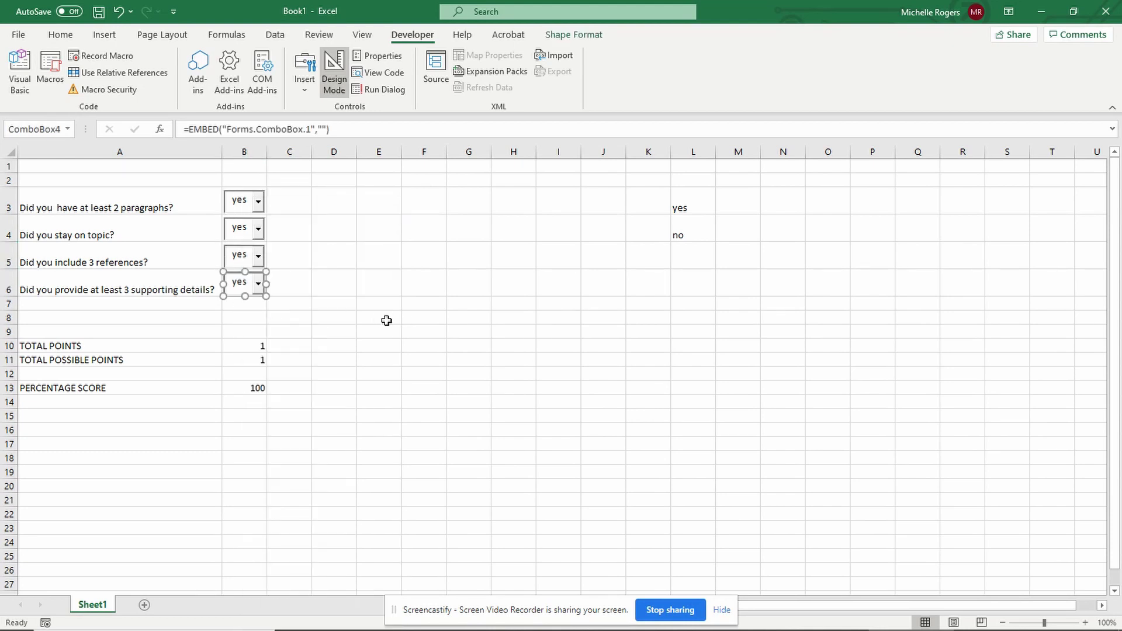
left_click(369, 319)
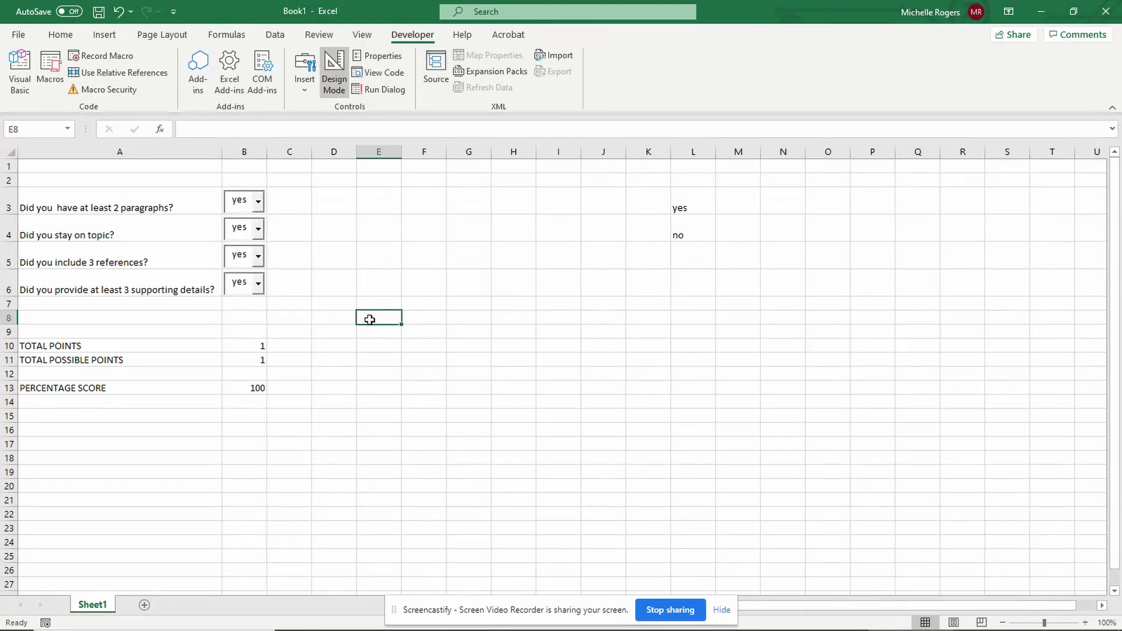
left_click(259, 230)
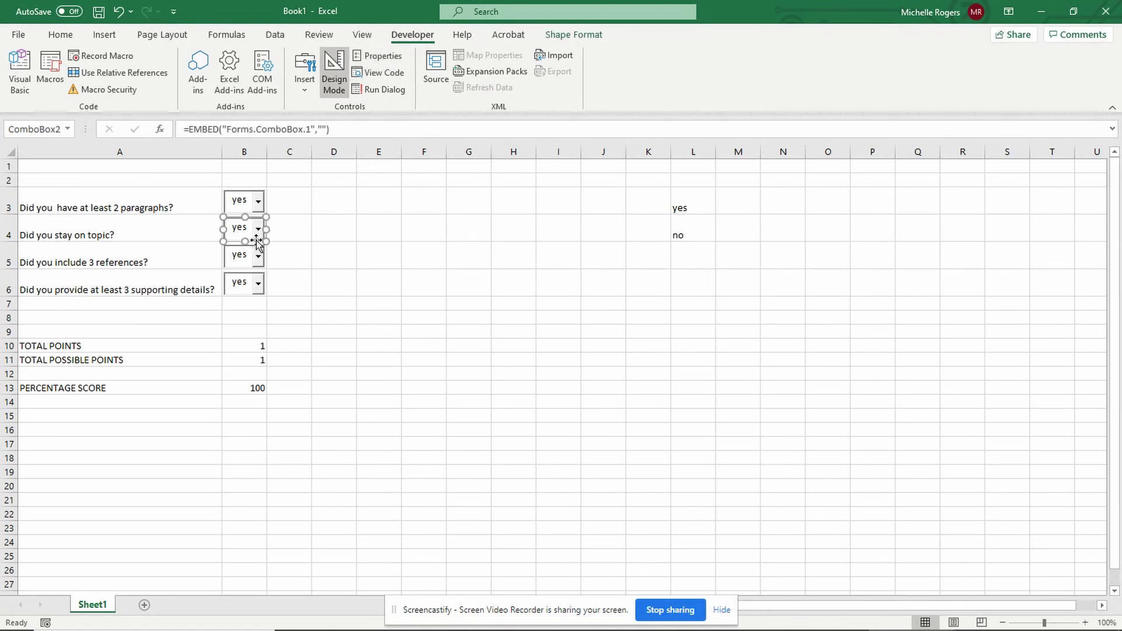
Set the LinkedCell of the row 4, 5 and 6 combo boxes to B4, B5 and B6.
left_click(377, 55)
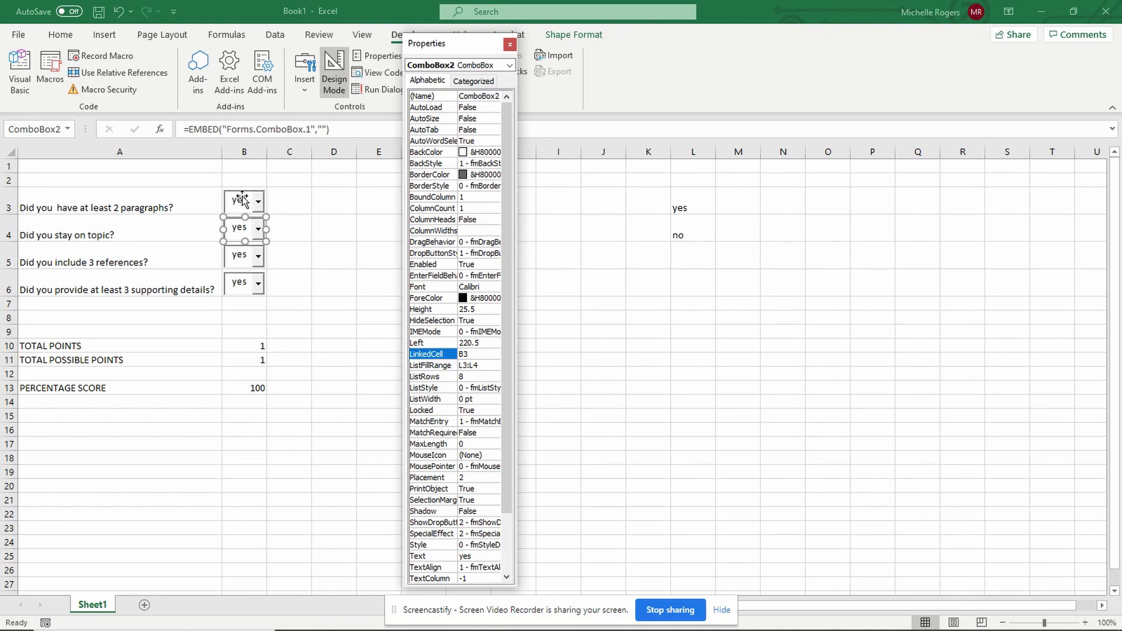
left_click(475, 354)
left_click(259, 262)
left_click(467, 355)
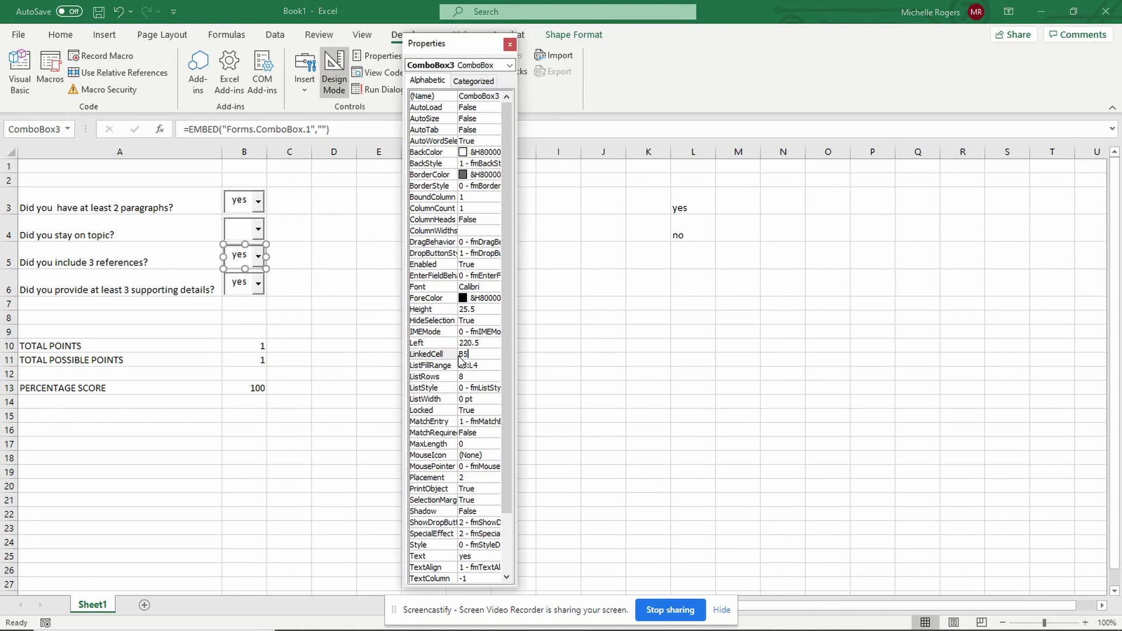
key("Return")
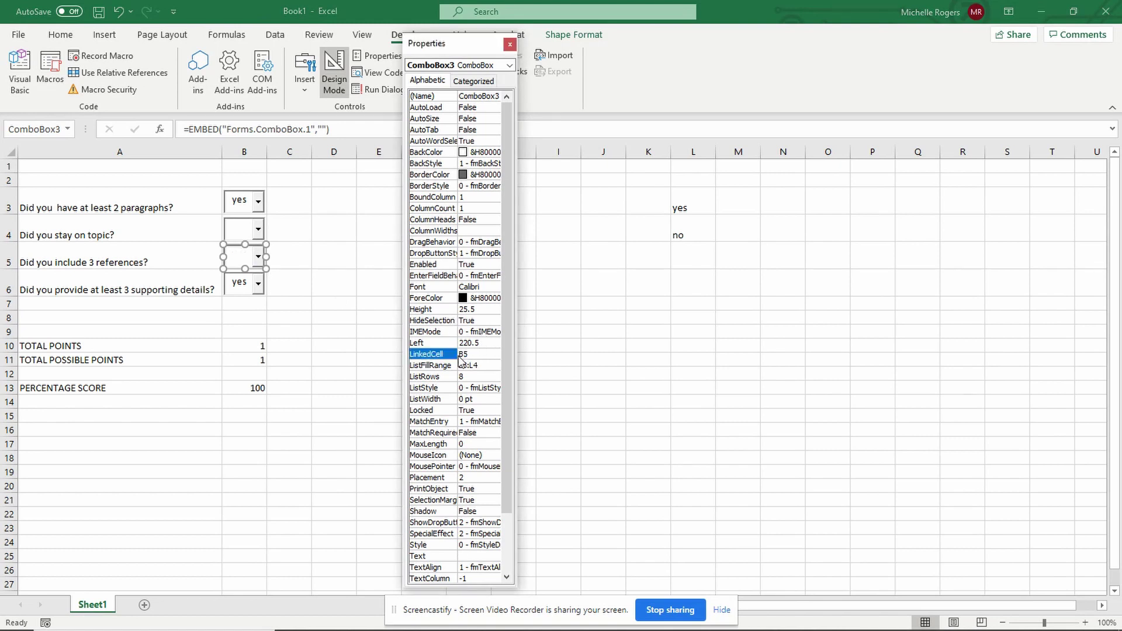
left_click(251, 283)
left_click(468, 355)
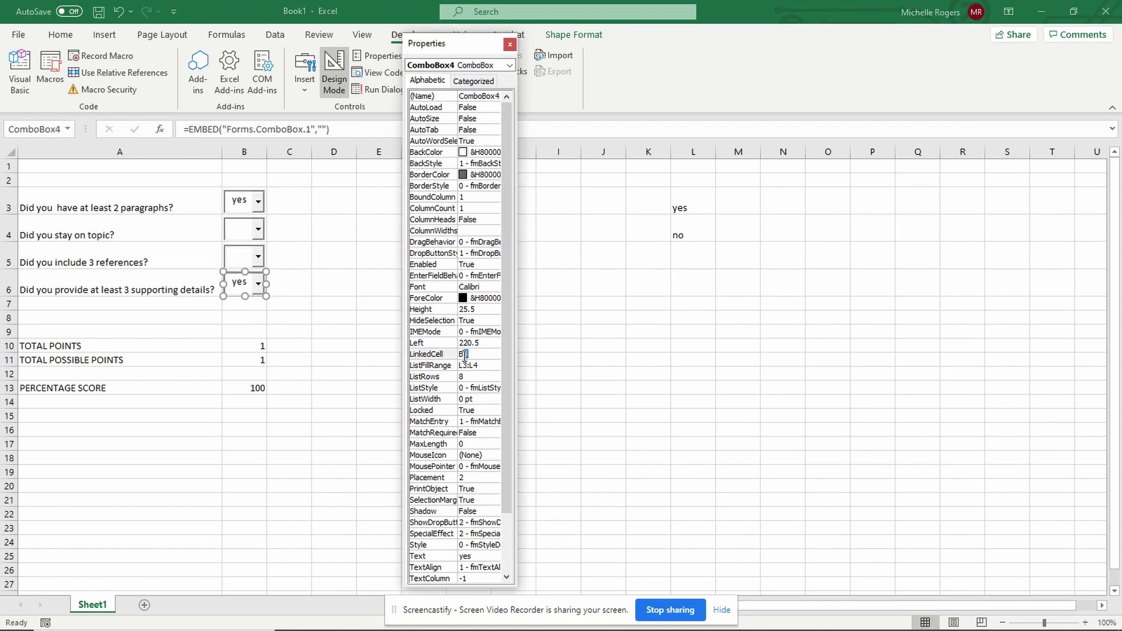
key("Return")
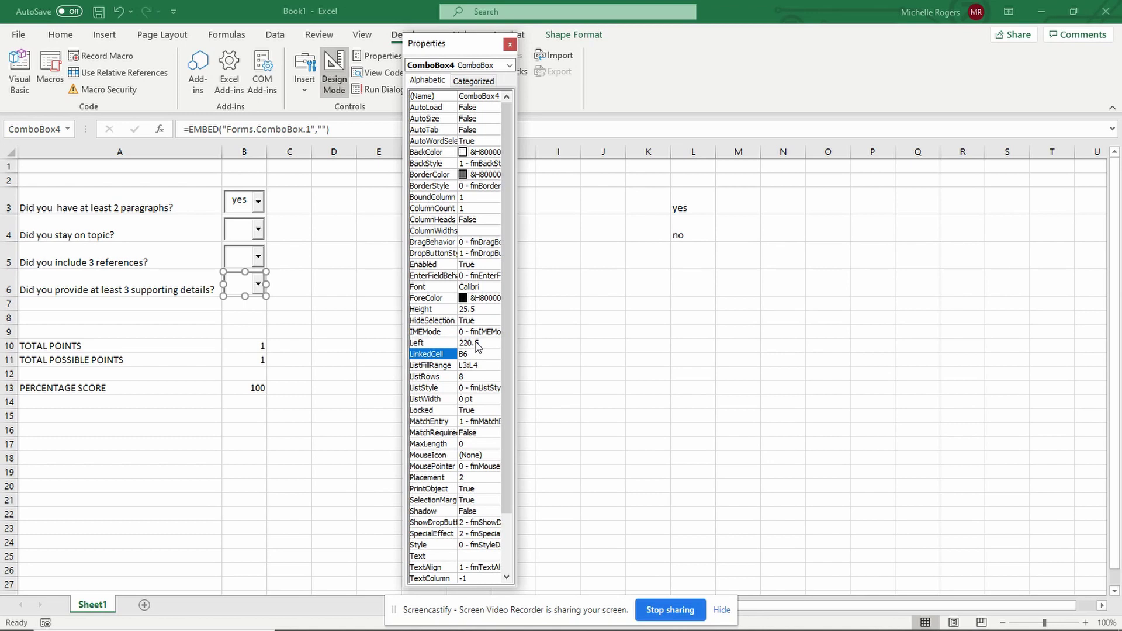
left_click(509, 47)
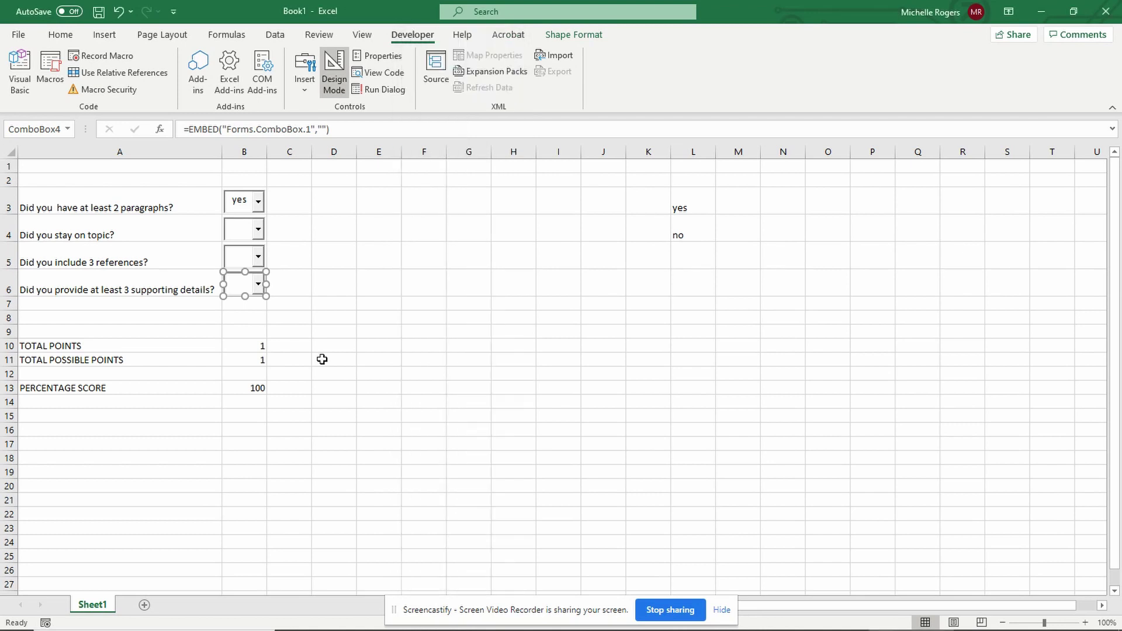
left_click(337, 347)
Answer no to staying on topic and yes to references and supporting details, then select A1:E2.
left_click(334, 64)
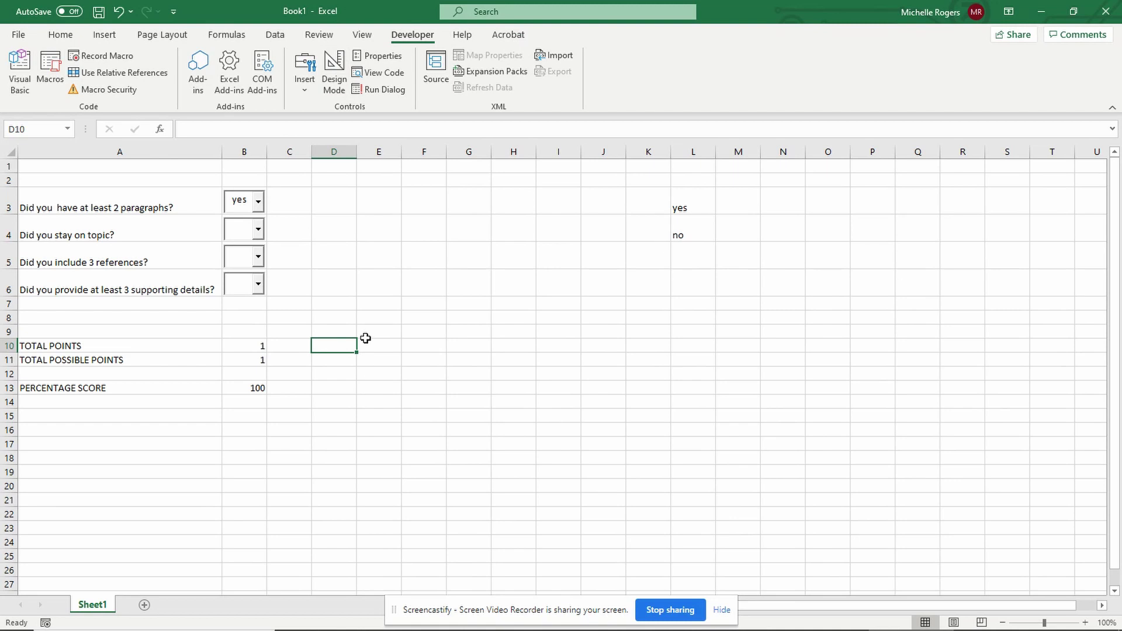
left_click(258, 235)
left_click(250, 263)
left_click(257, 256)
left_click(238, 276)
left_click(258, 284)
left_click(240, 302)
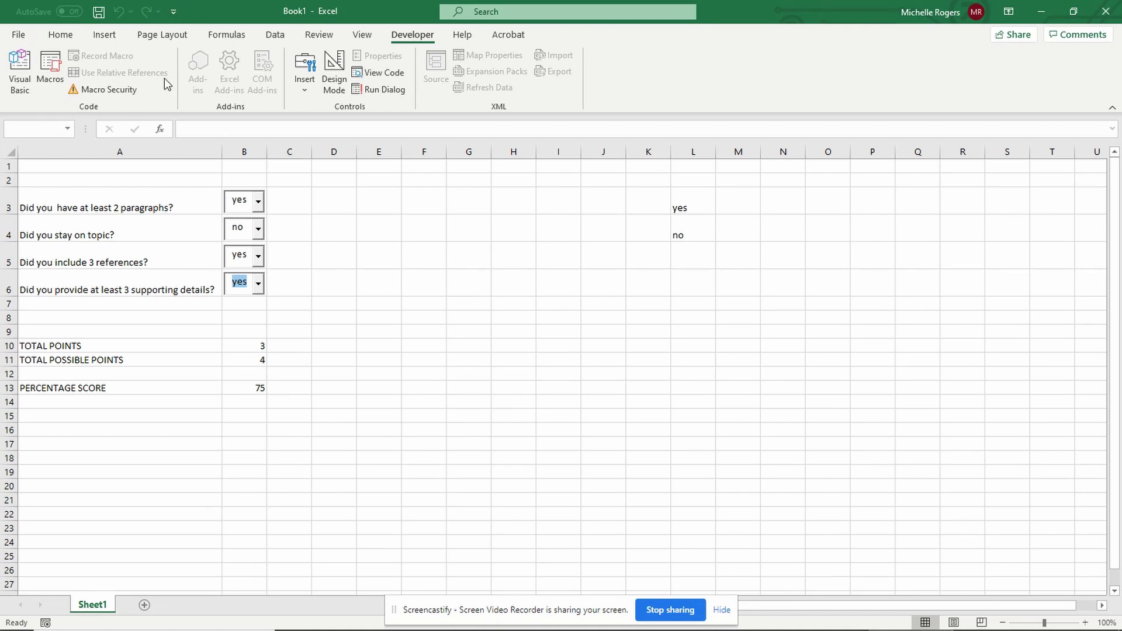
left_click_drag(185, 165, 374, 179)
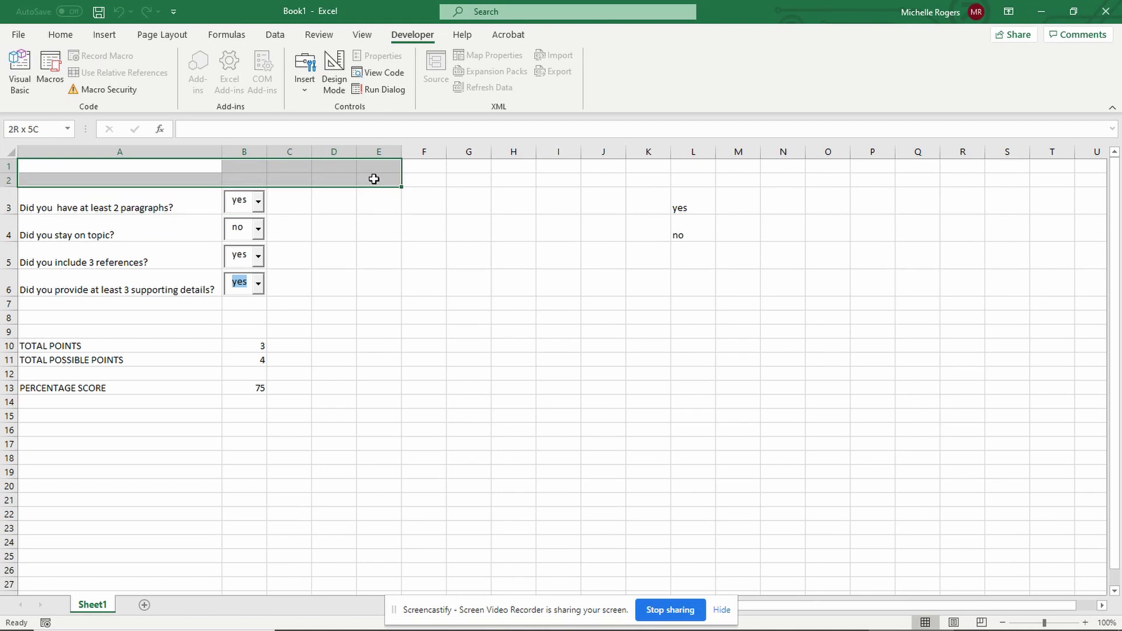
Turn off the sheet gridlines from the View tab.
left_click(385, 316)
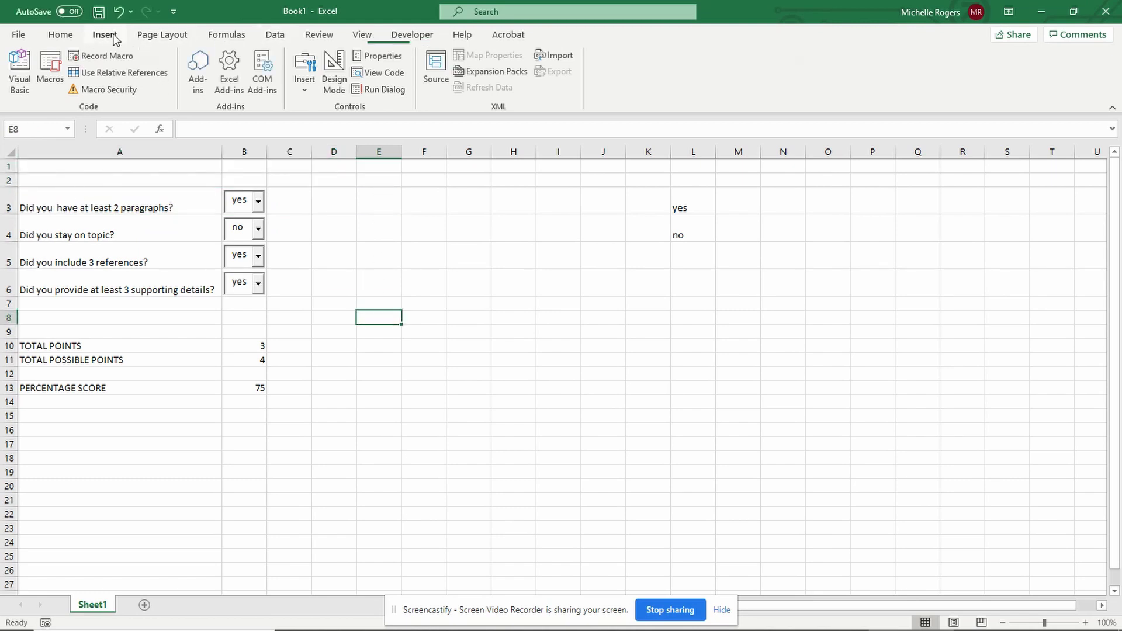
left_click(94, 39)
left_click(361, 35)
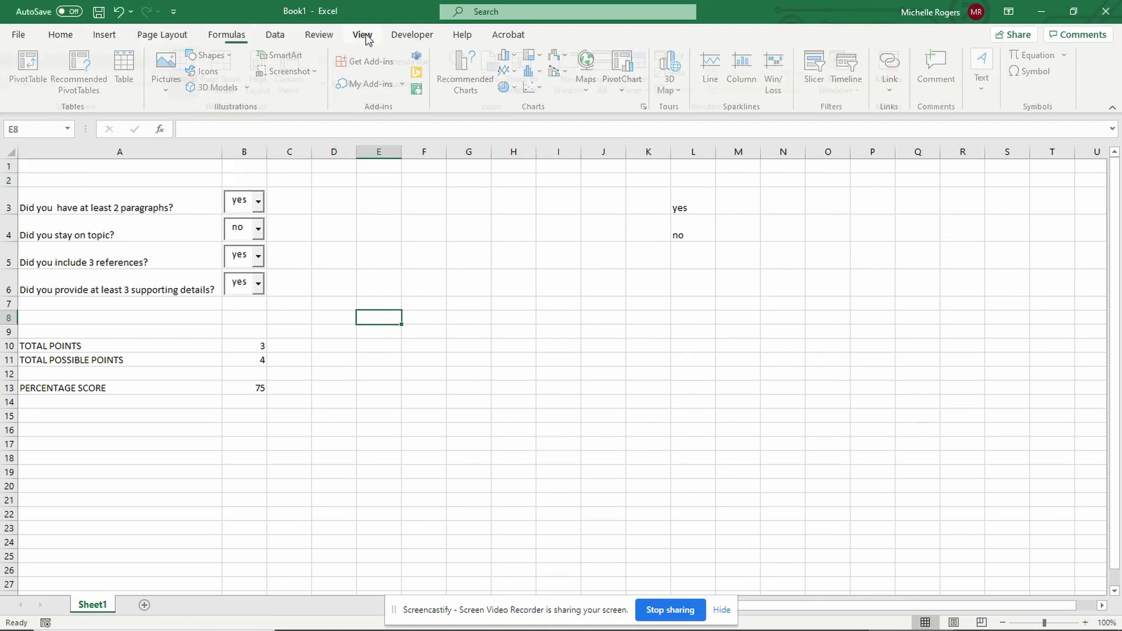
left_click(351, 84)
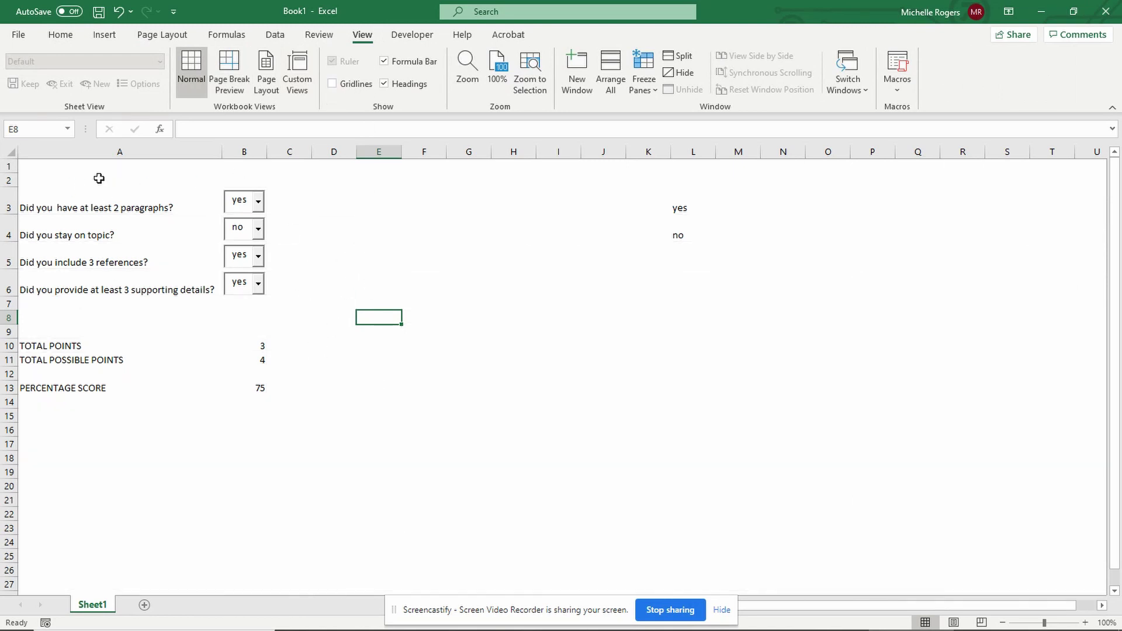
Apply a thick outside border around the checklist block A2:C7.
left_click_drag(58, 184, 290, 304)
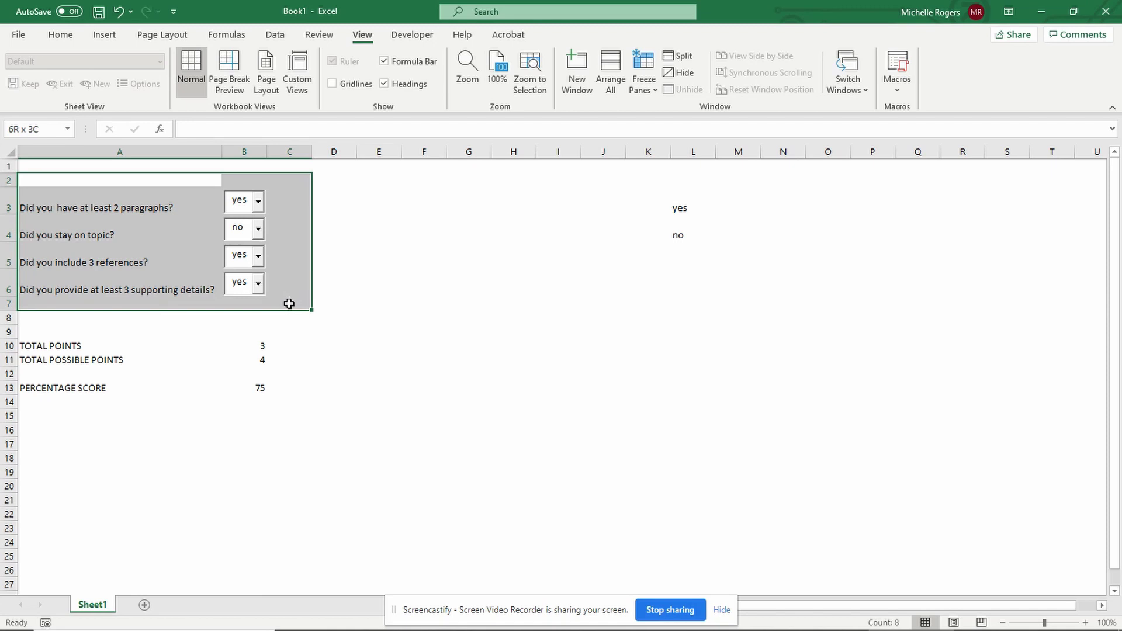
left_click(60, 35)
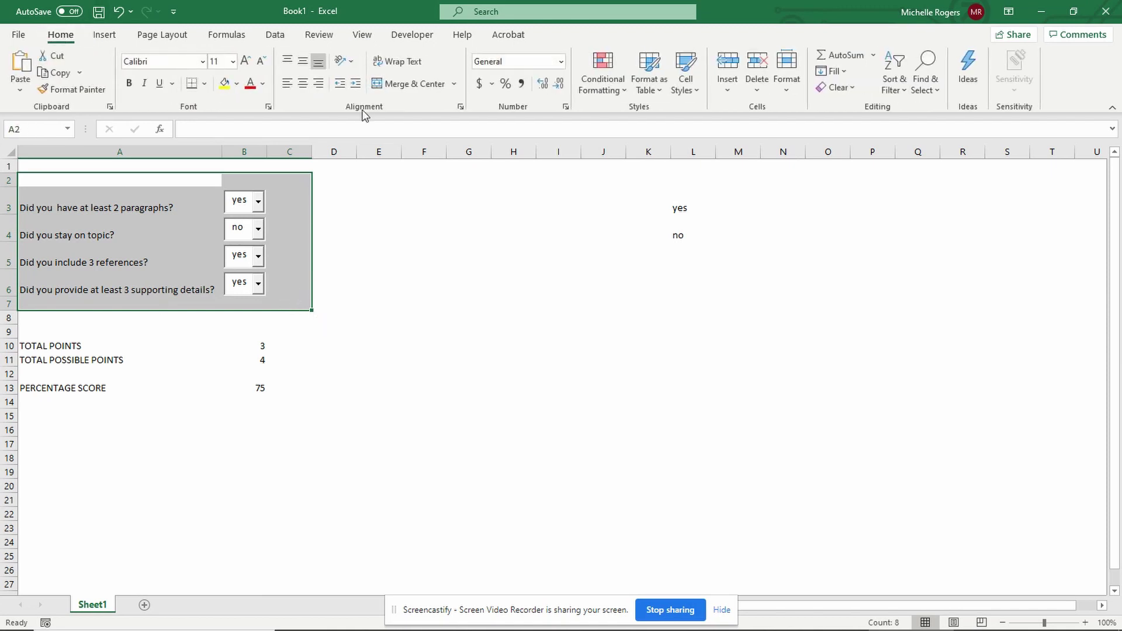
left_click(205, 84)
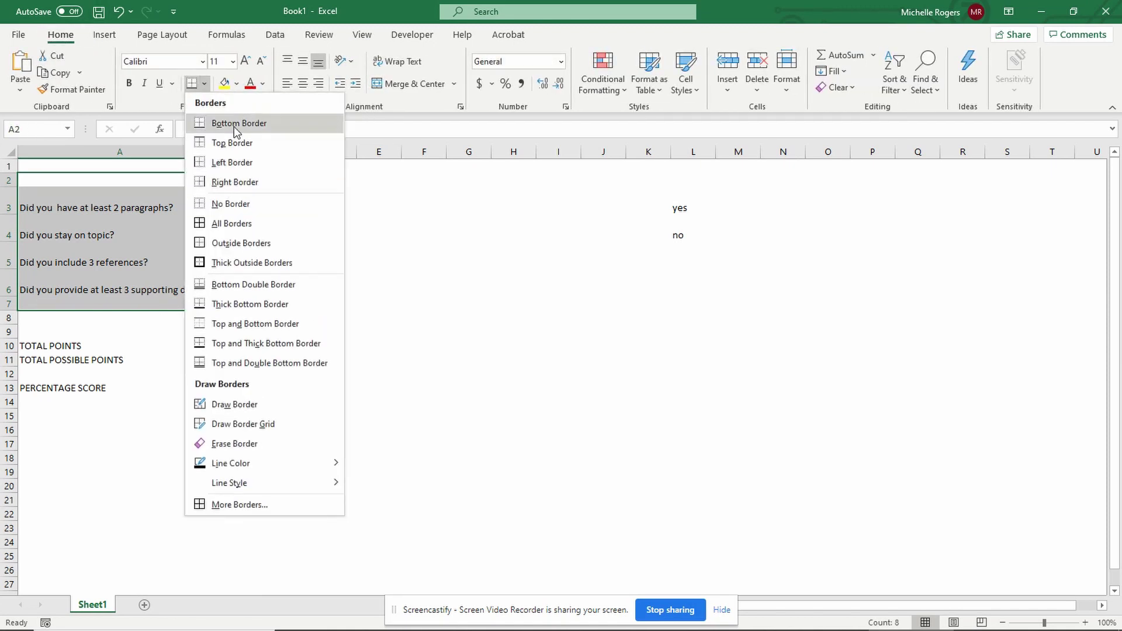
left_click(252, 263)
left_click(415, 287)
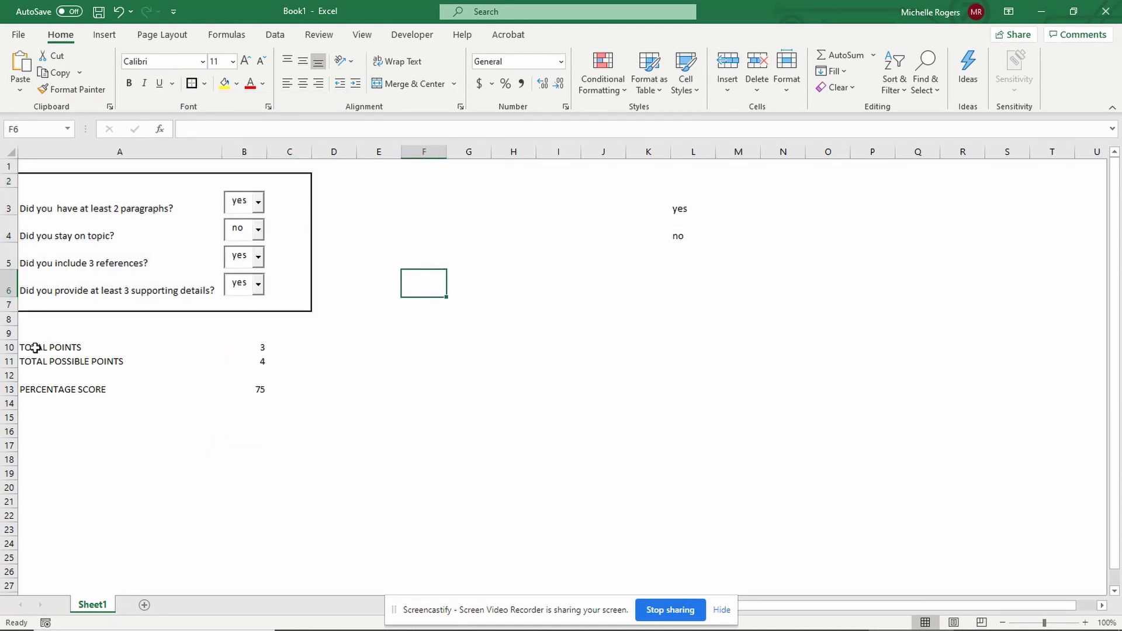
Apply a thick outside border around the totals block A10:B15.
left_click_drag(26, 345, 253, 421)
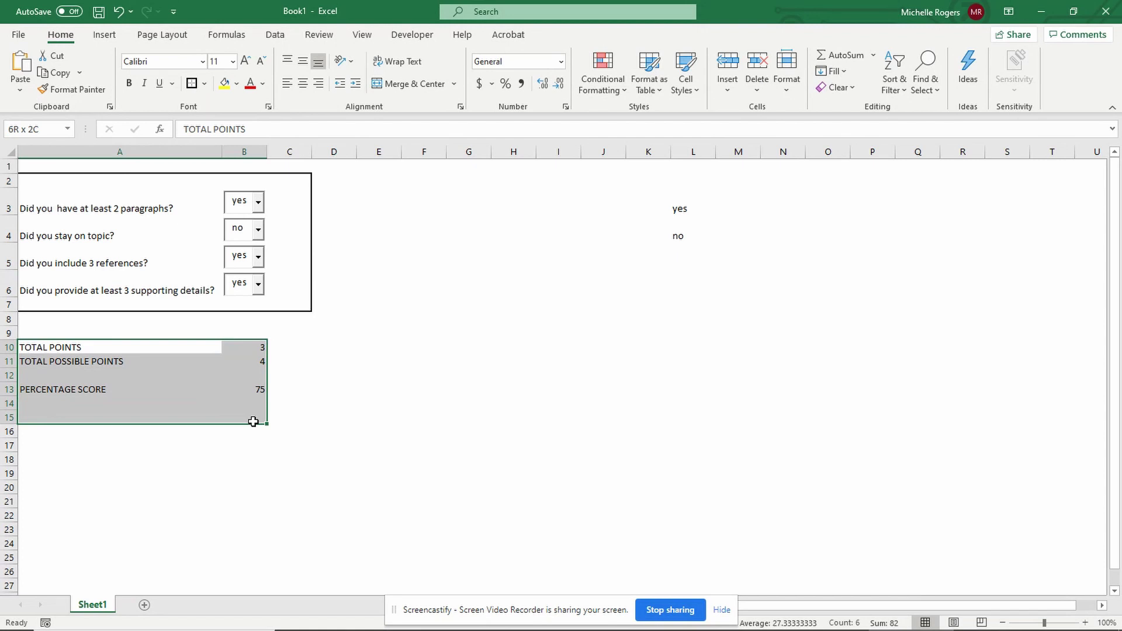
left_click(204, 83)
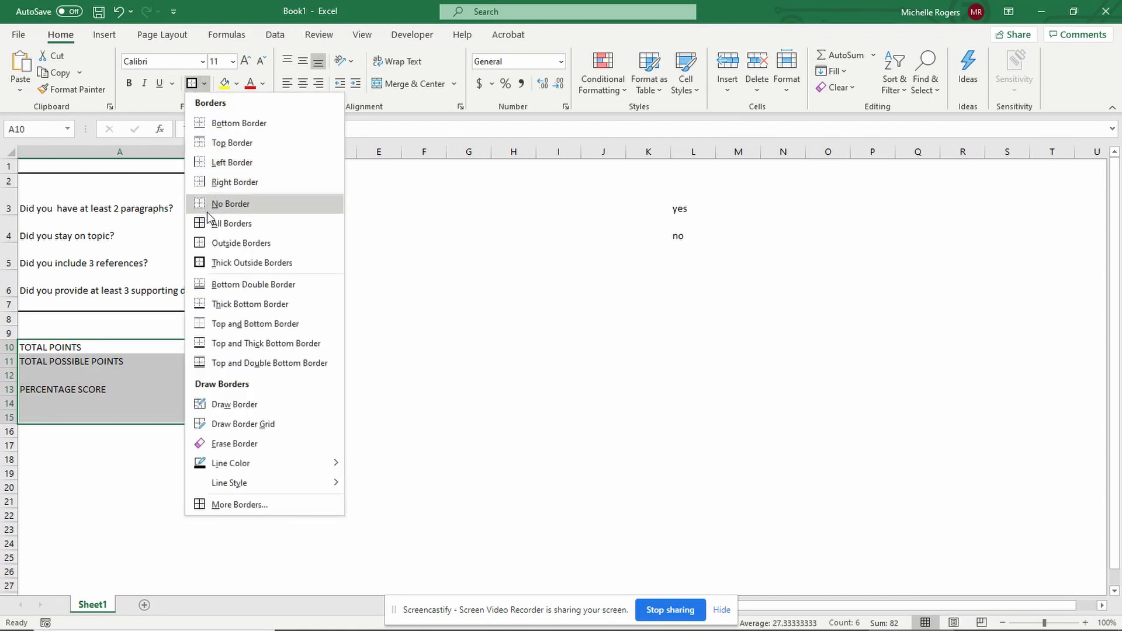
left_click(210, 243)
left_click(203, 83)
left_click(228, 261)
left_click(449, 339)
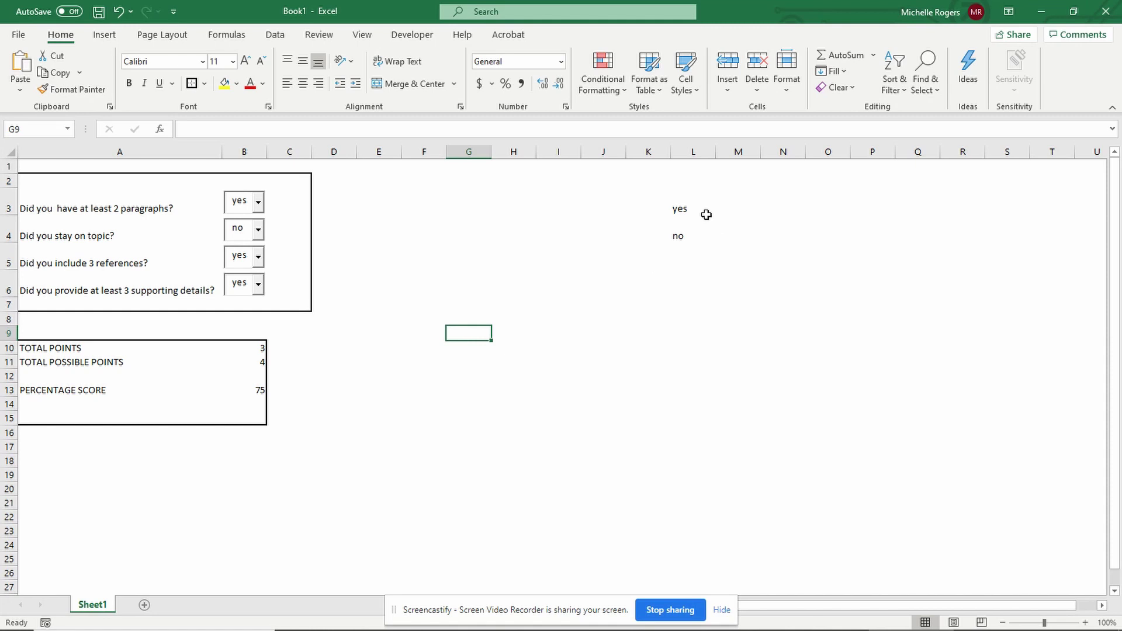
Hide column L, then unhide it by selecting columns K to M.
right_click(694, 151)
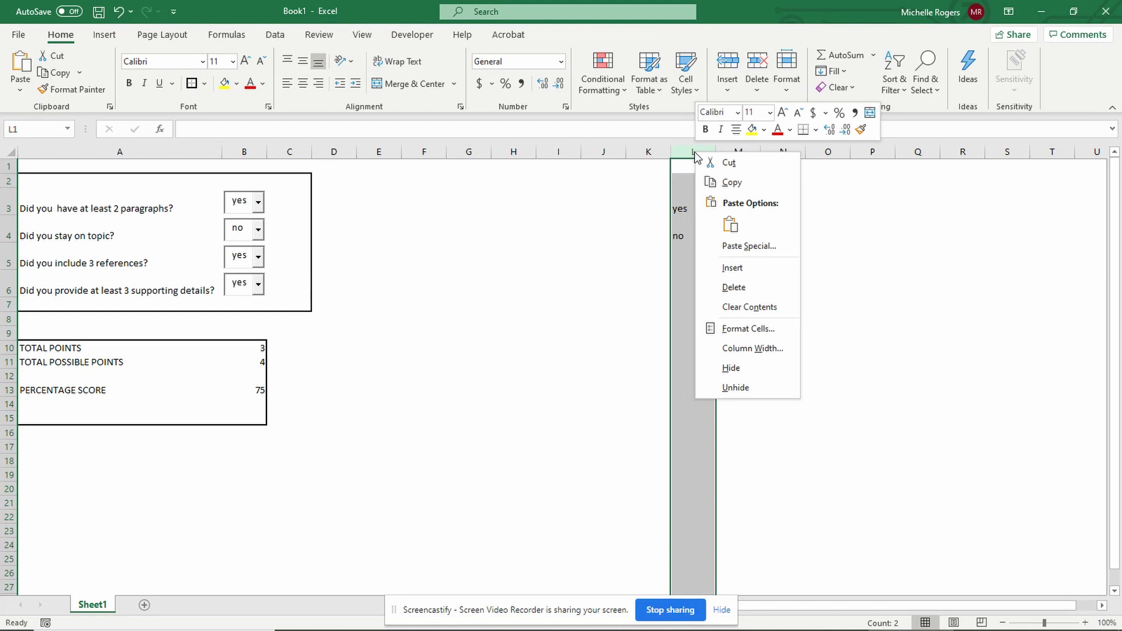
left_click(730, 368)
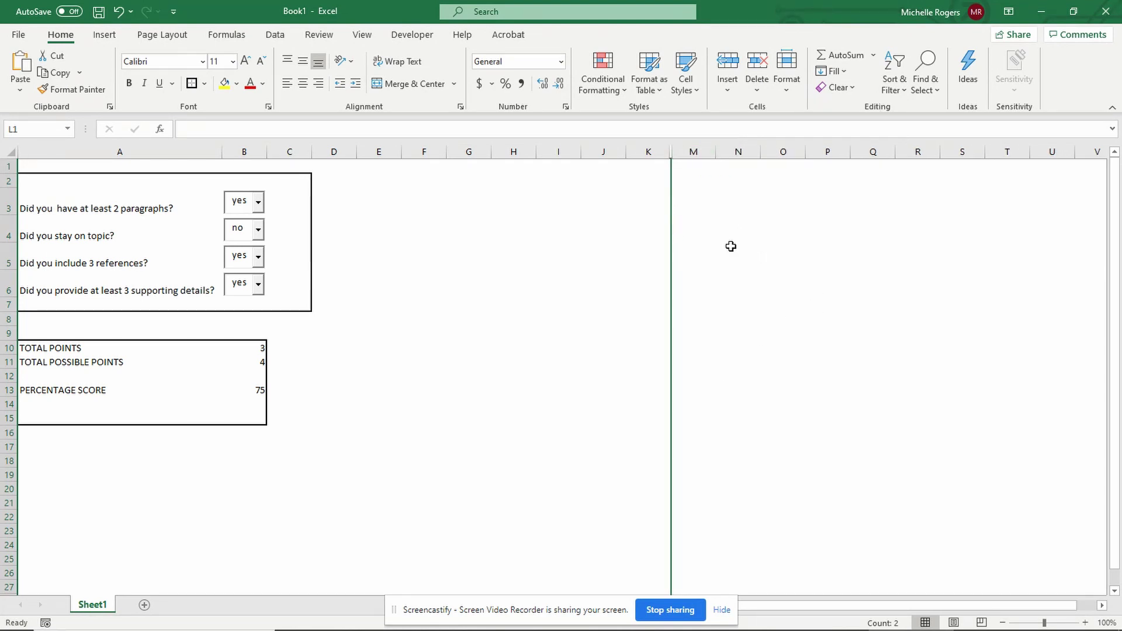
left_click(689, 199)
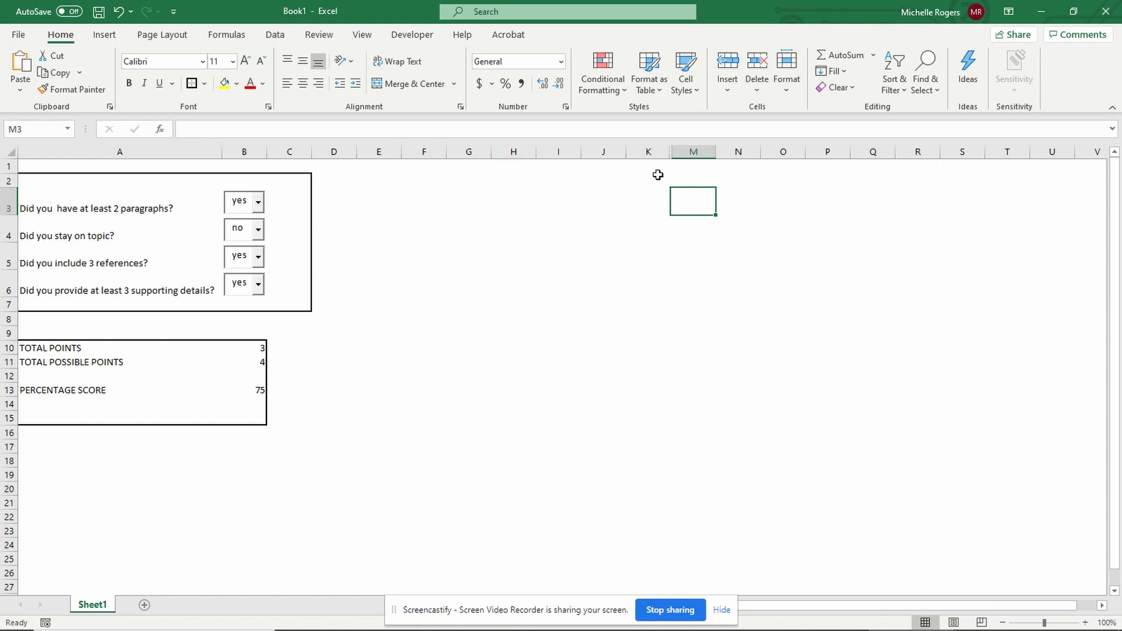
left_click_drag(713, 190, 786, 264)
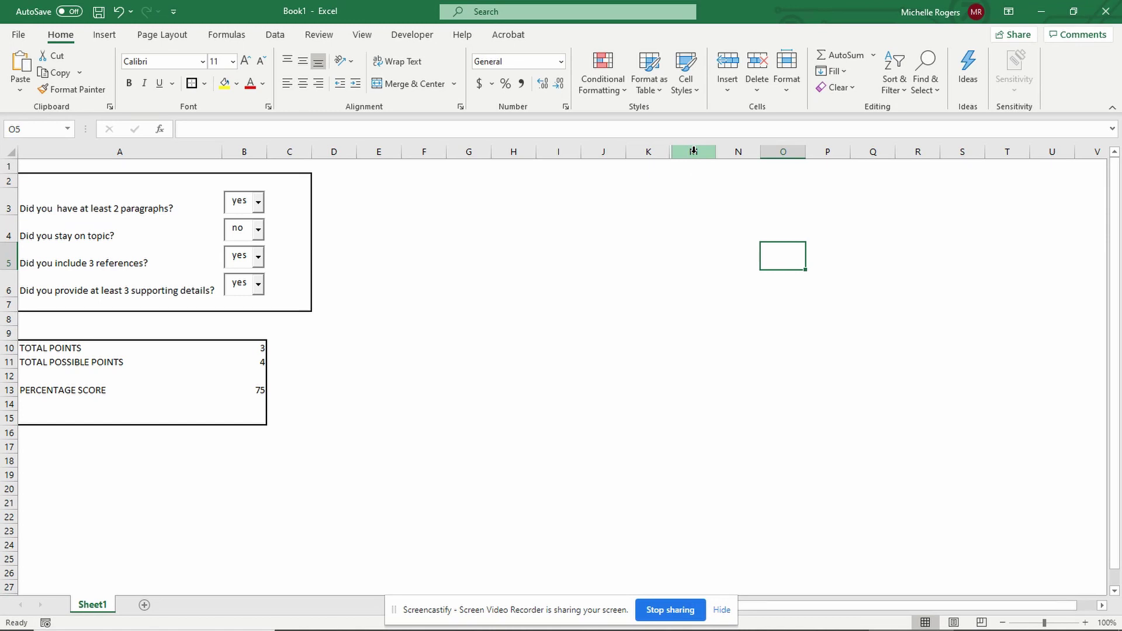
left_click_drag(696, 151, 665, 146)
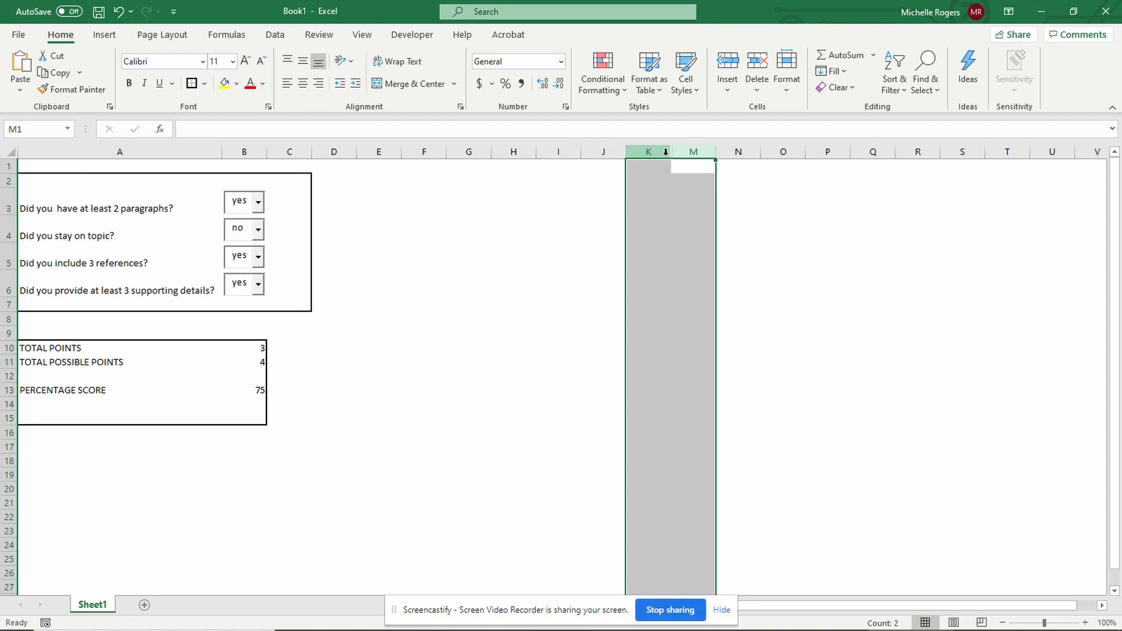
right_click(653, 153)
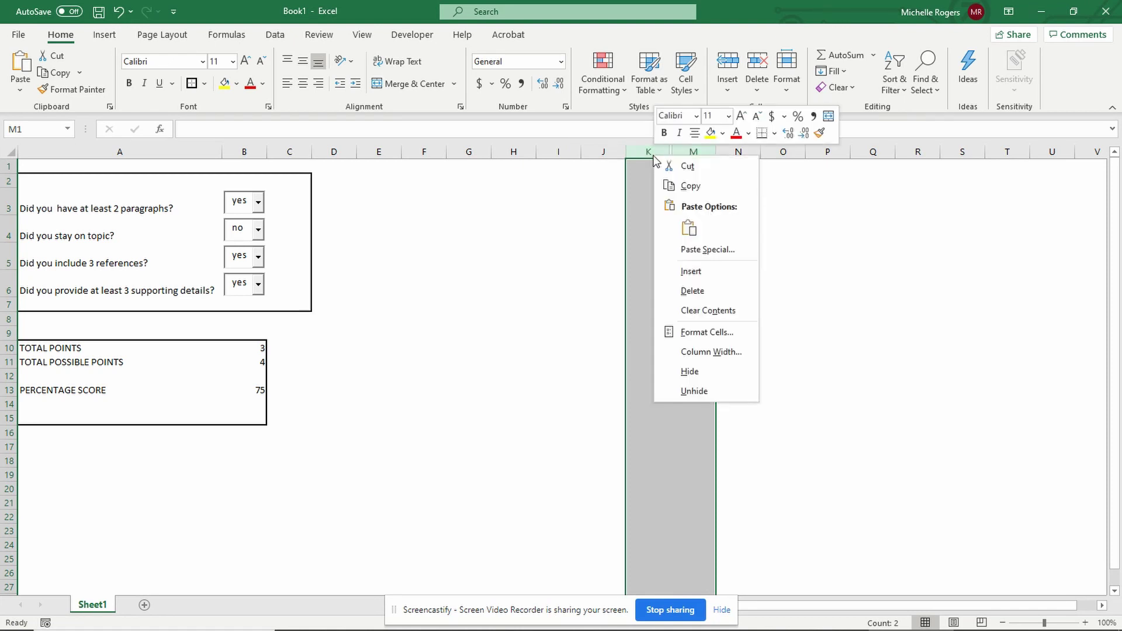
left_click(700, 391)
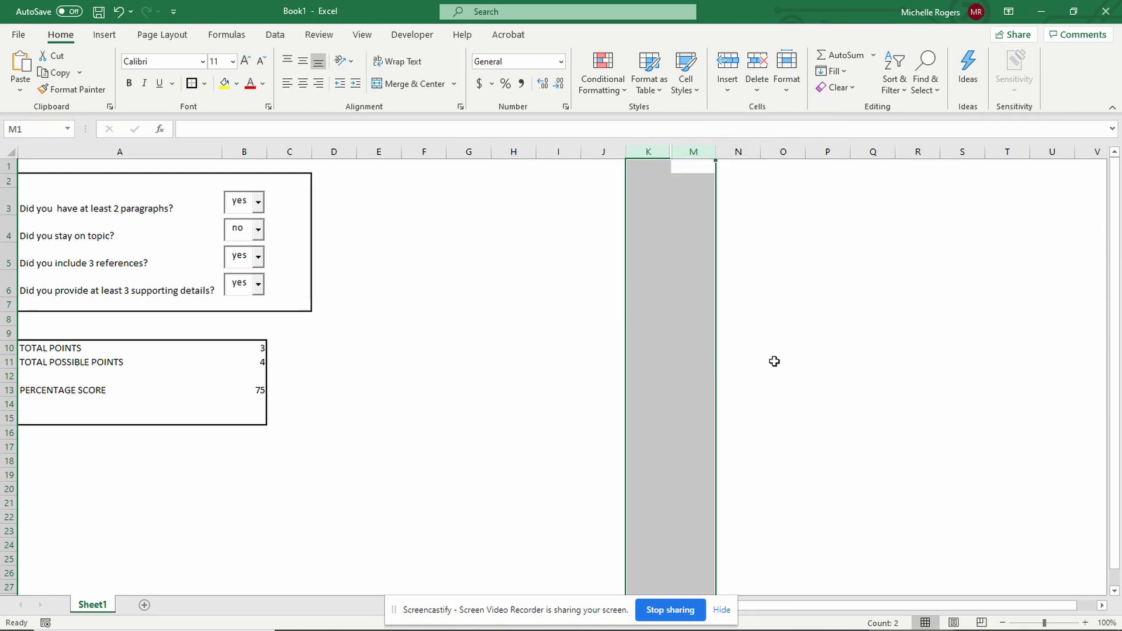
left_click(812, 305)
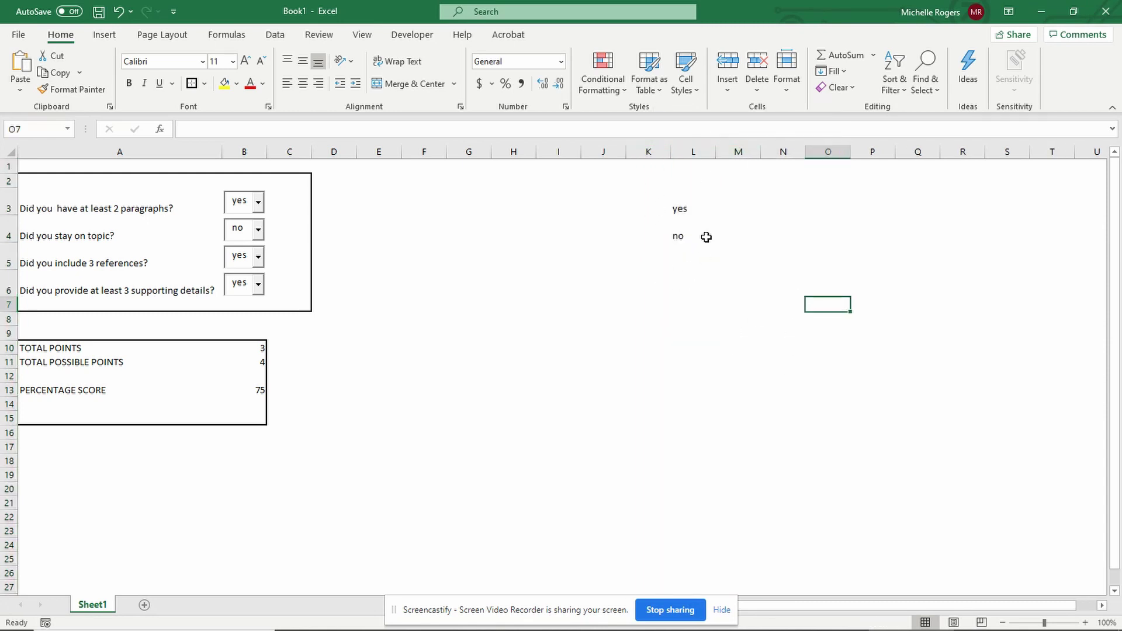
Hide column L again so the yes/no list stays out of view.
right_click(694, 152)
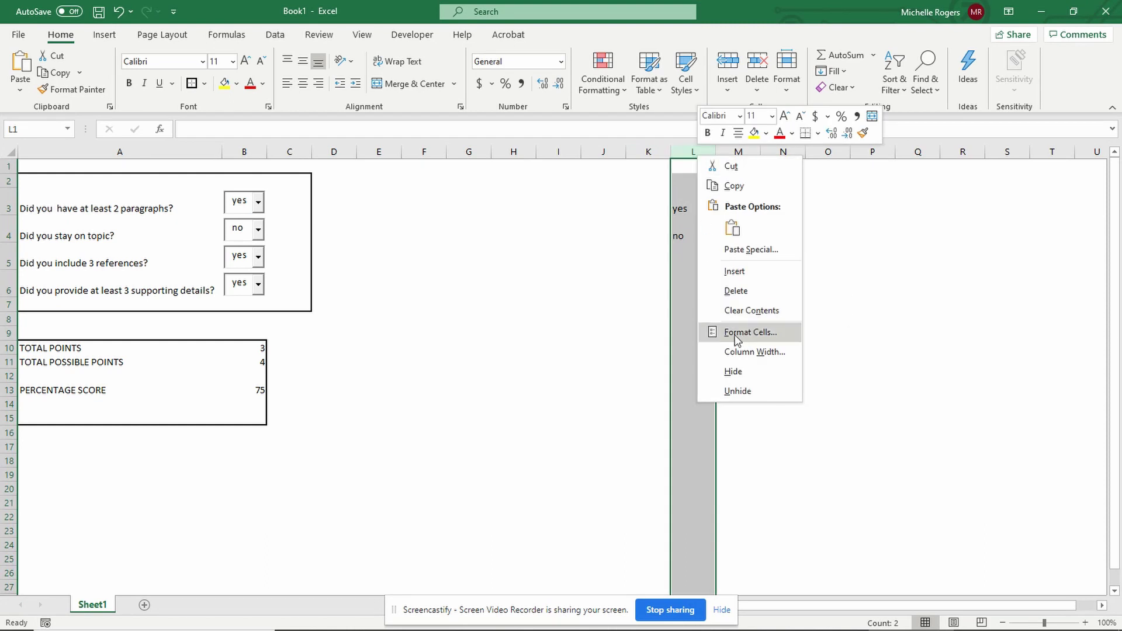
left_click(743, 379)
left_click(567, 293)
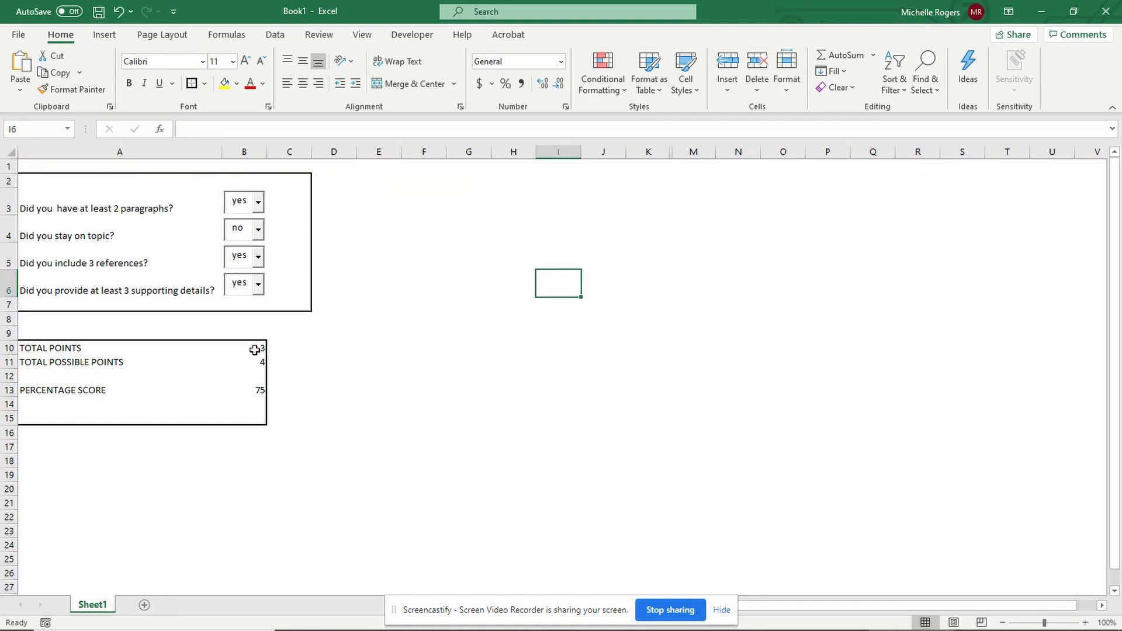
Rename the Sheet1 tab to 'Student One'.
right_click(98, 609)
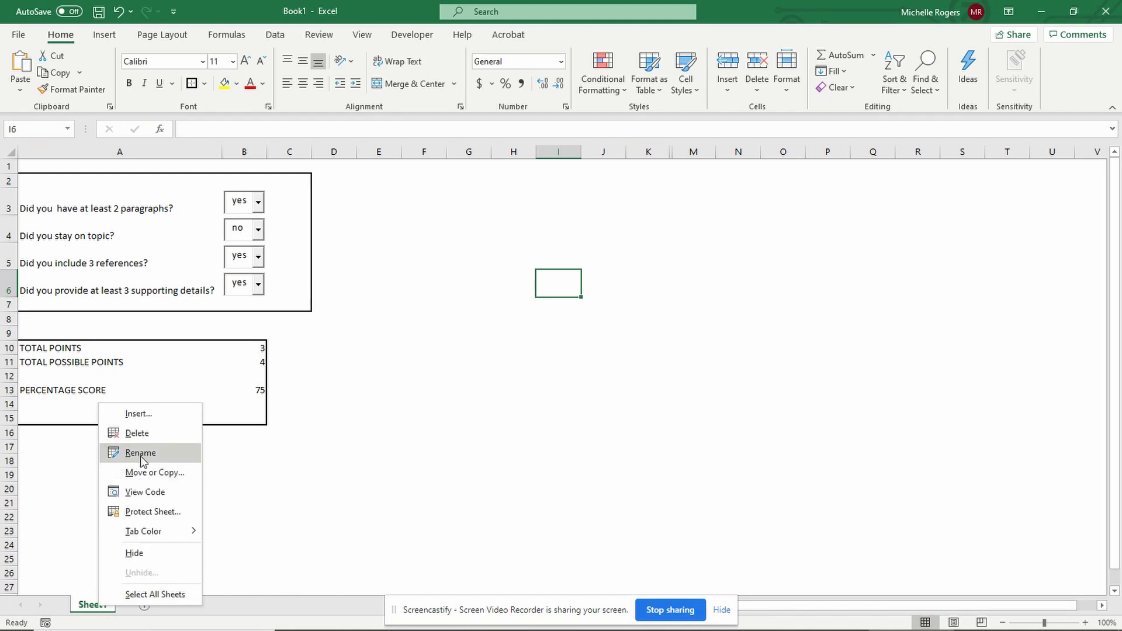
left_click(140, 455)
key("BackSpace")
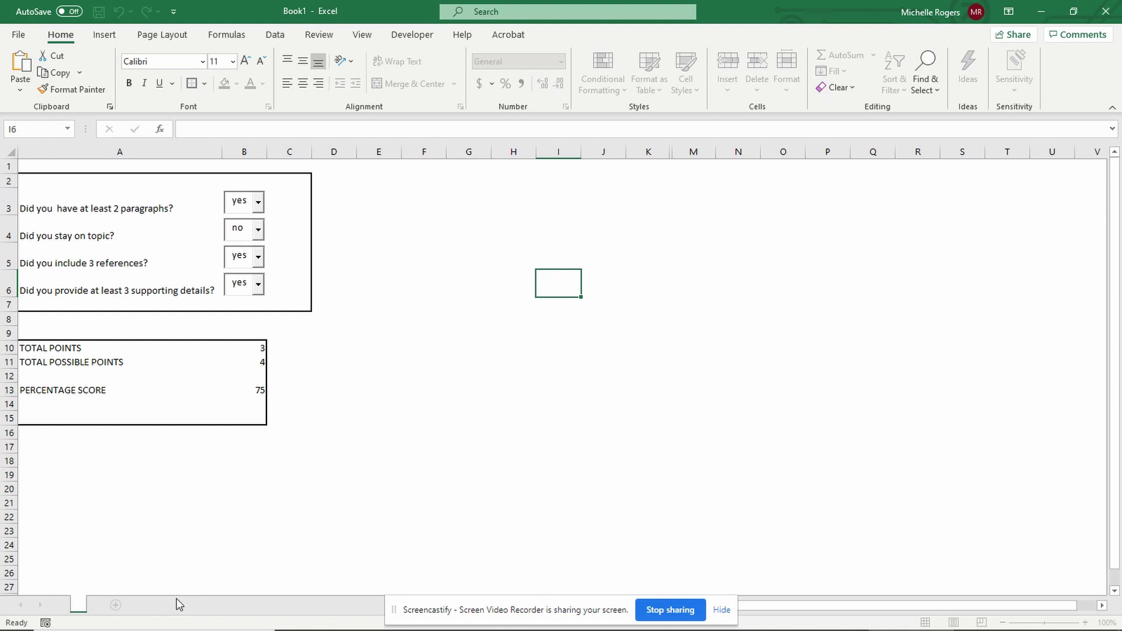
type("ent One")
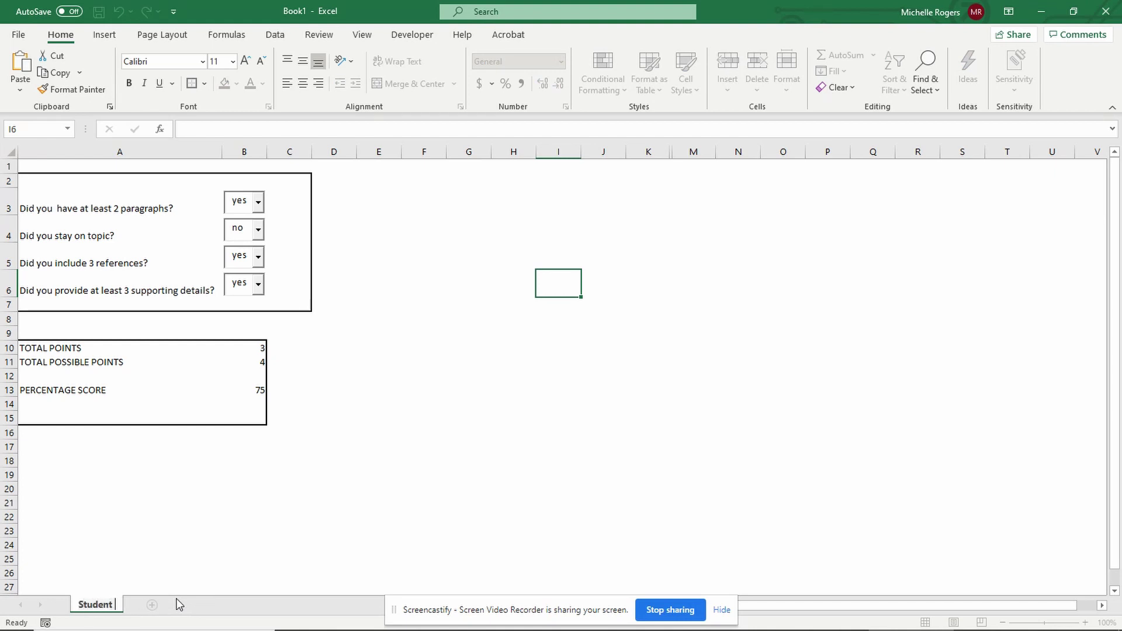
key("Return")
Create a copy of the Student One sheet placed at the end.
right_click(126, 608)
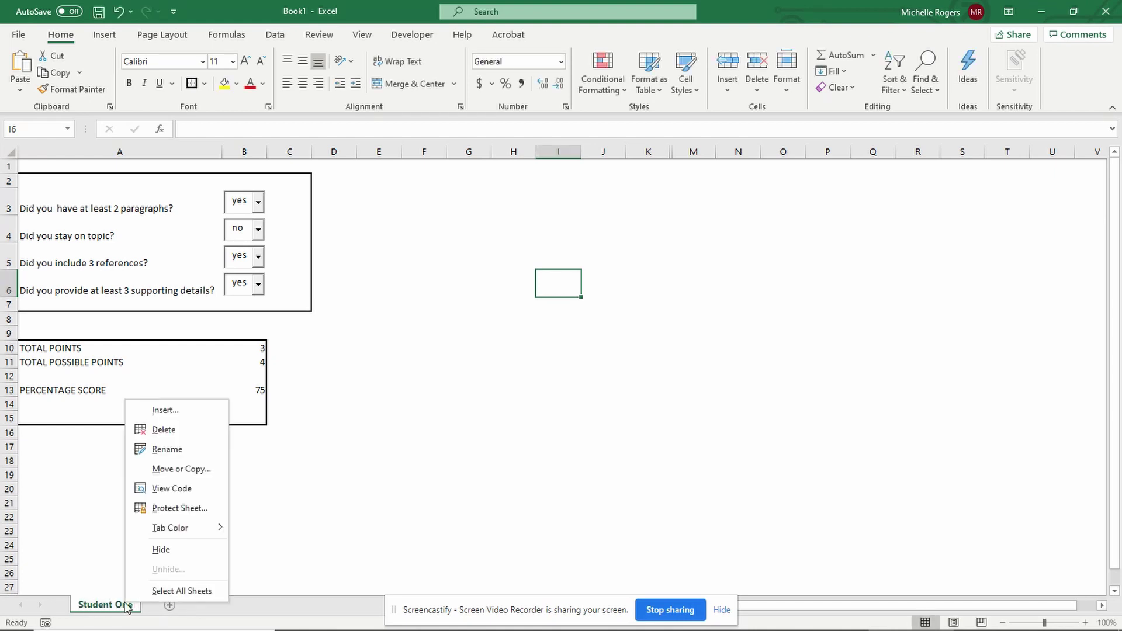
left_click(188, 469)
left_click(133, 453)
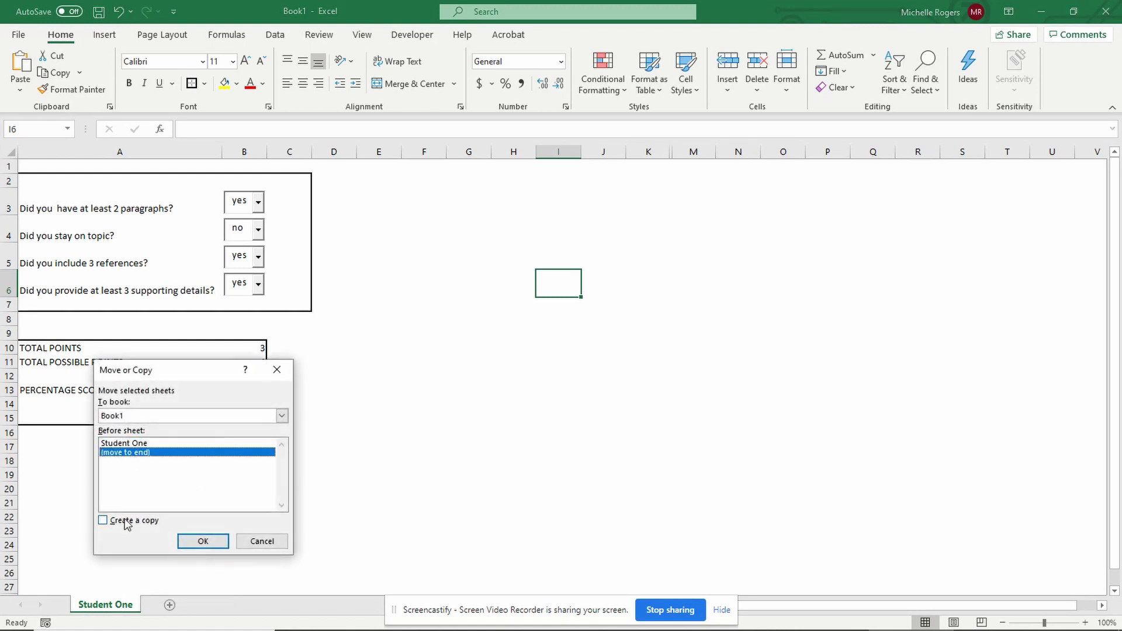
left_click(125, 521)
left_click(204, 542)
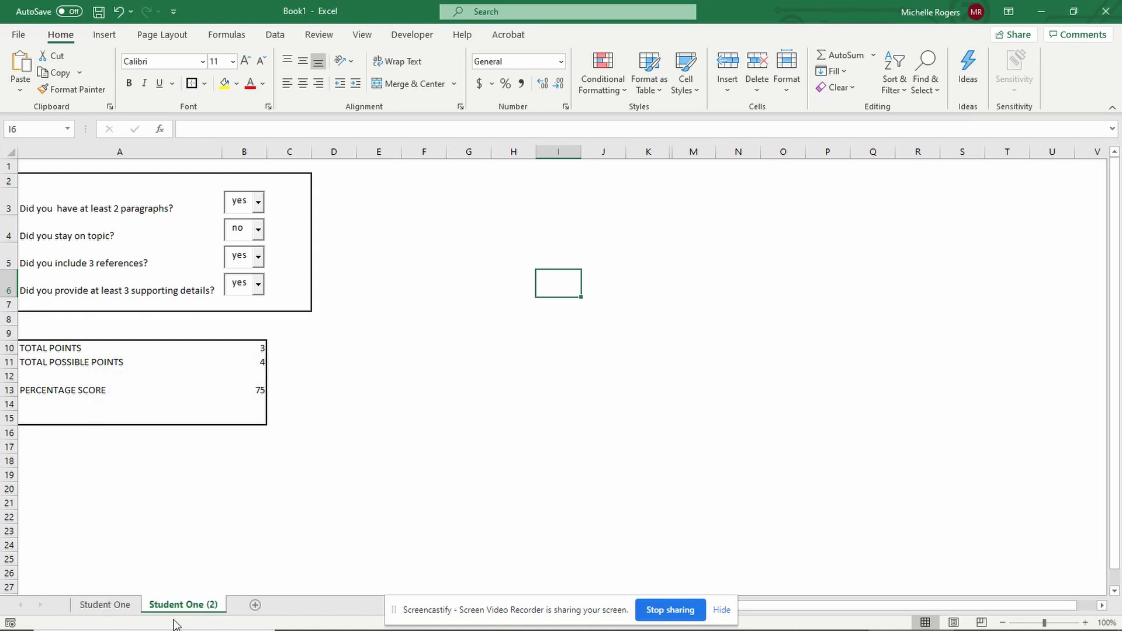
Name the copied sheet 'Student Two'.
right_click(198, 606)
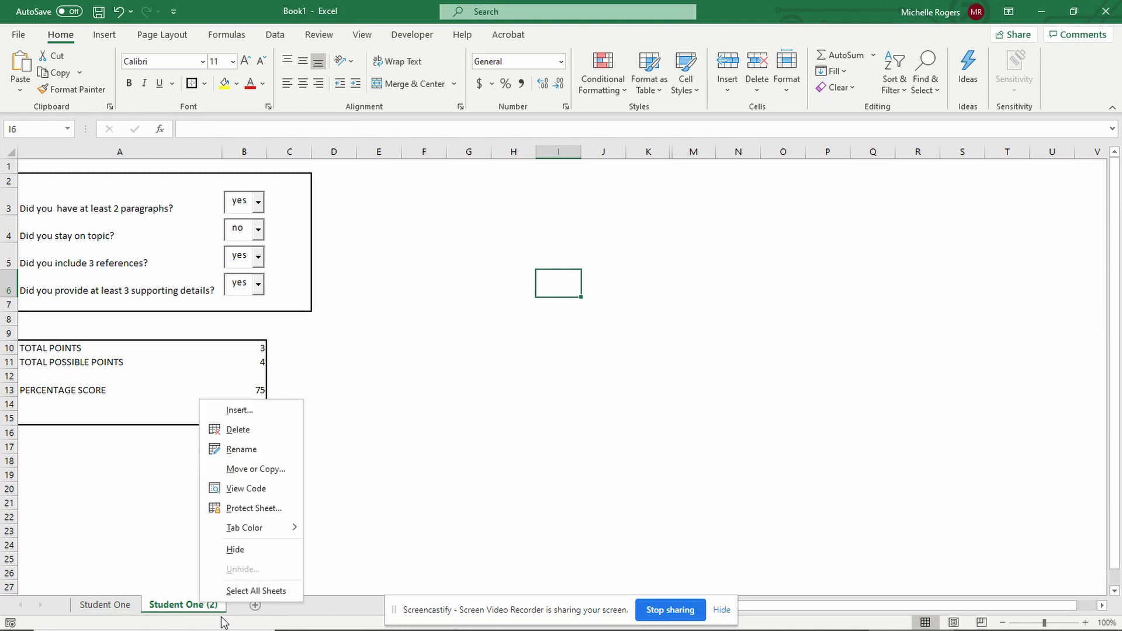
left_click(245, 450)
type("Student Tw")
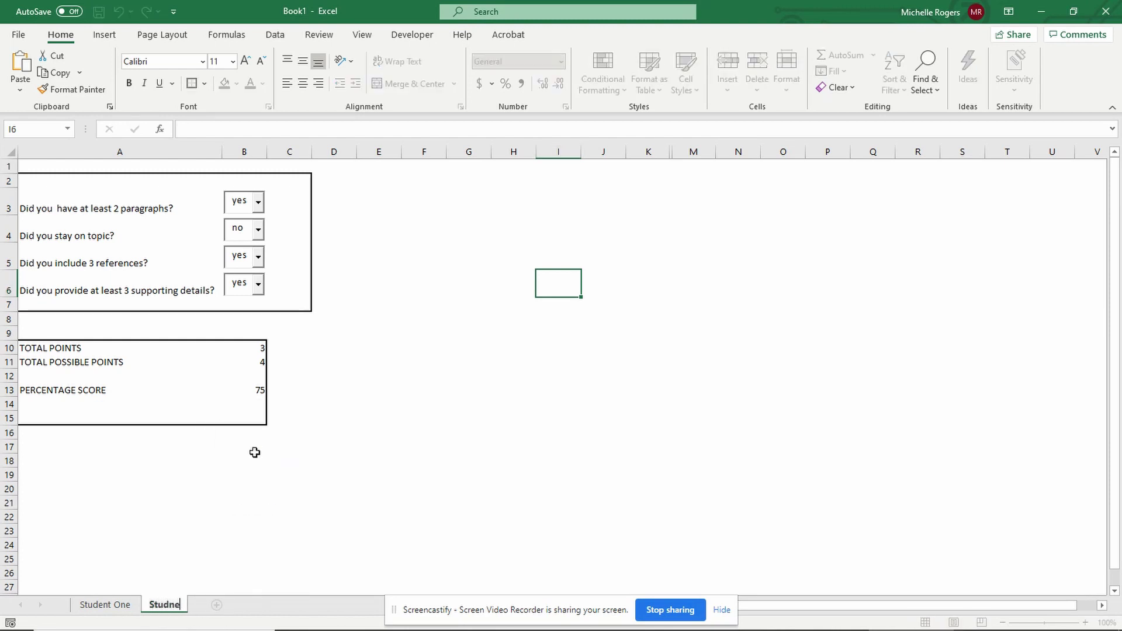
type("o")
key("Return")
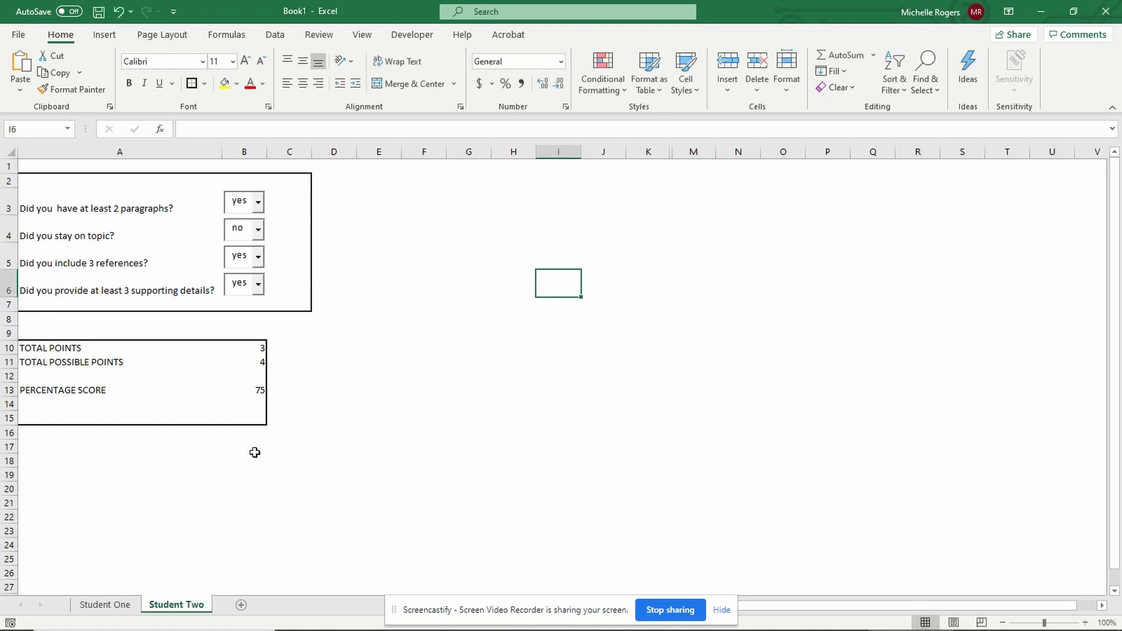